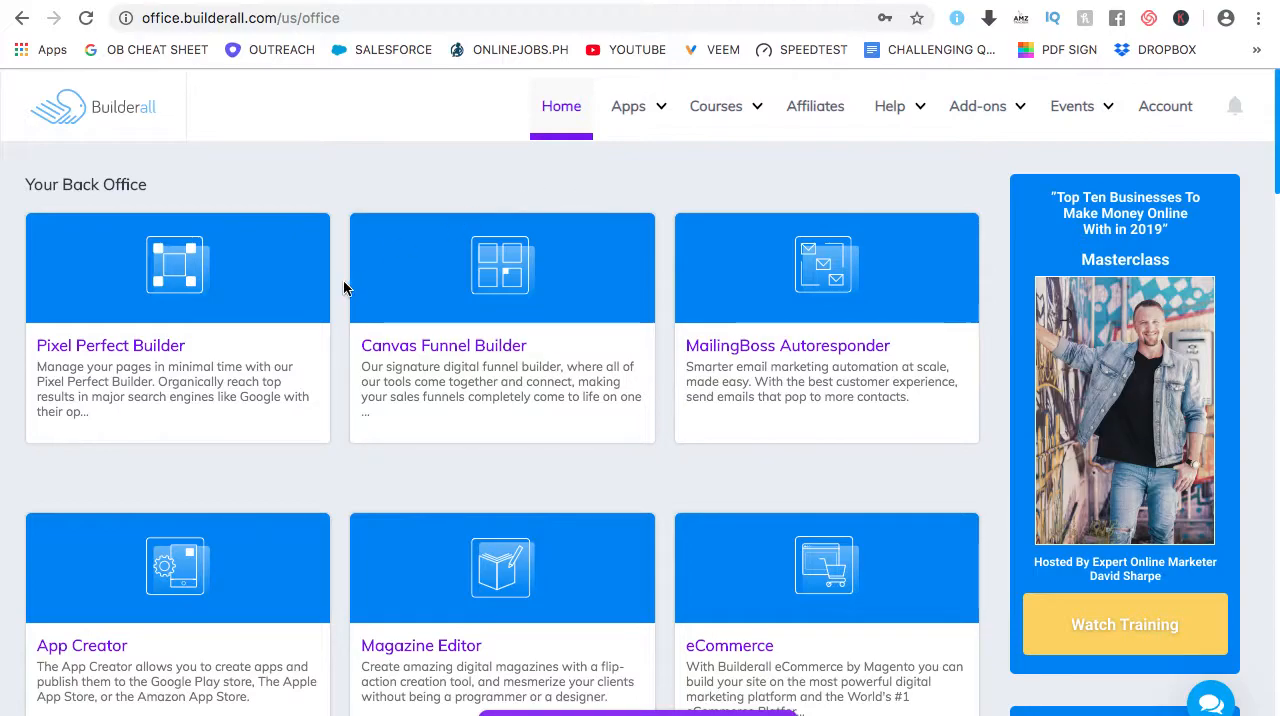
Look through the available apps and tools in the Builderall back office
{"action": "scroll", "coordinate": [337, 285], "scroll_direction": "down", "scroll_amount": 1}
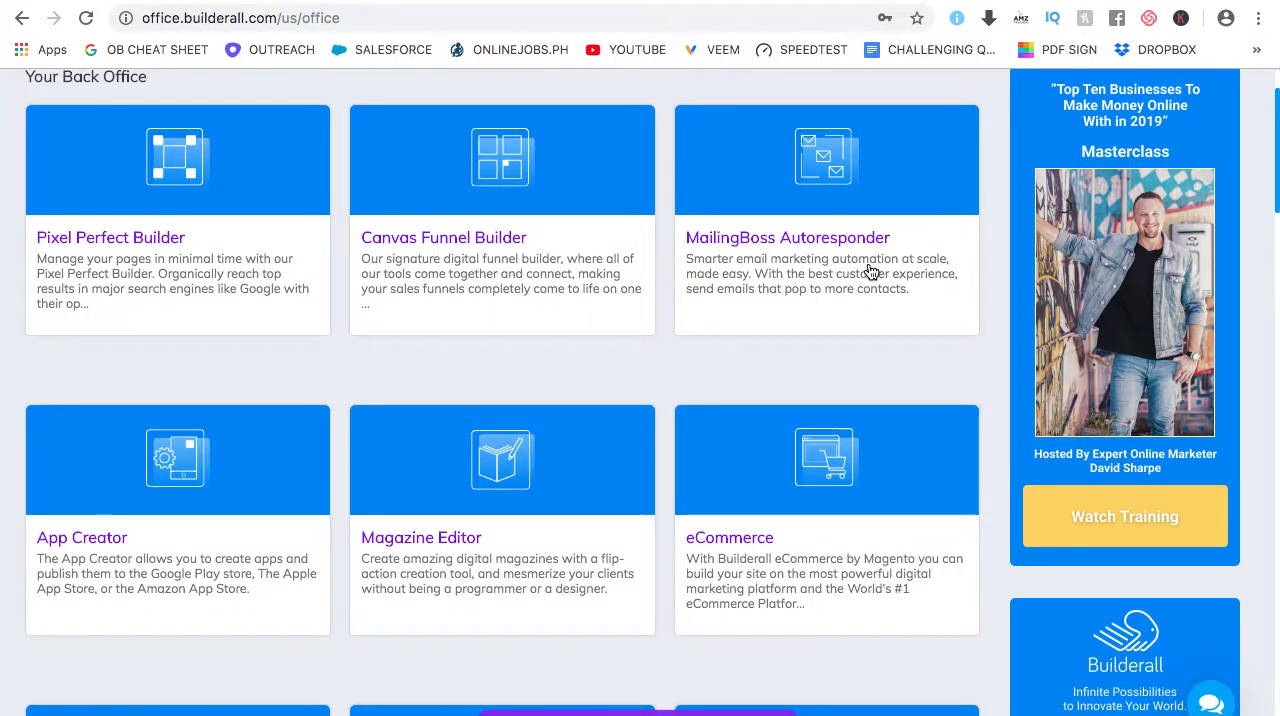
{"action": "scroll", "coordinate": [870, 265], "scroll_direction": "down", "scroll_amount": 2}
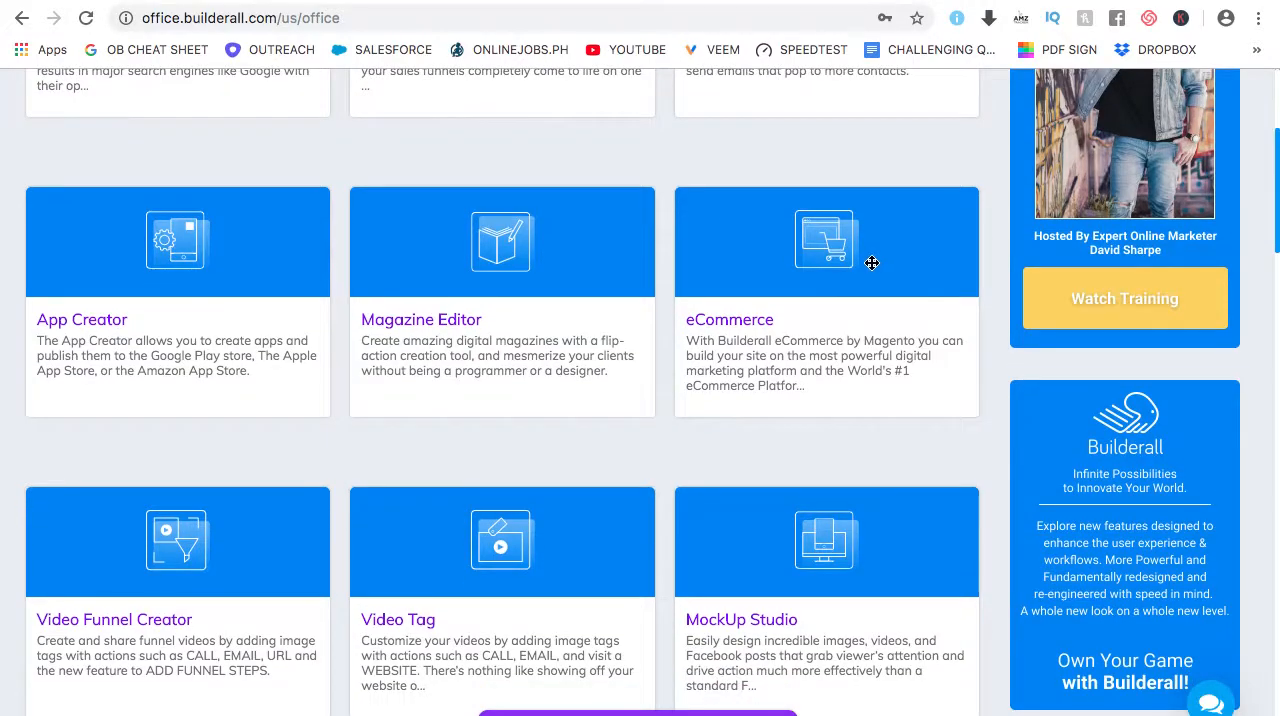
{"action": "scroll", "coordinate": [875, 258], "scroll_direction": "down", "scroll_amount": 1}
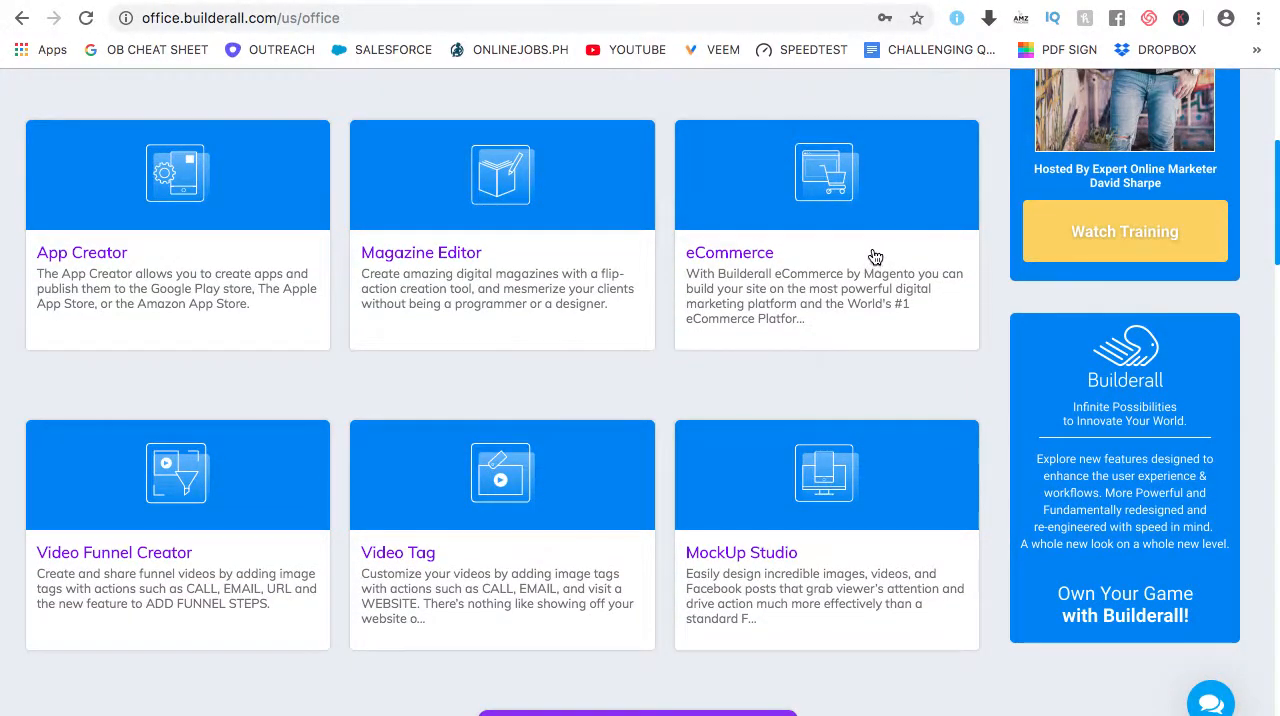
{"action": "scroll", "coordinate": [875, 258], "scroll_direction": "down", "scroll_amount": 3}
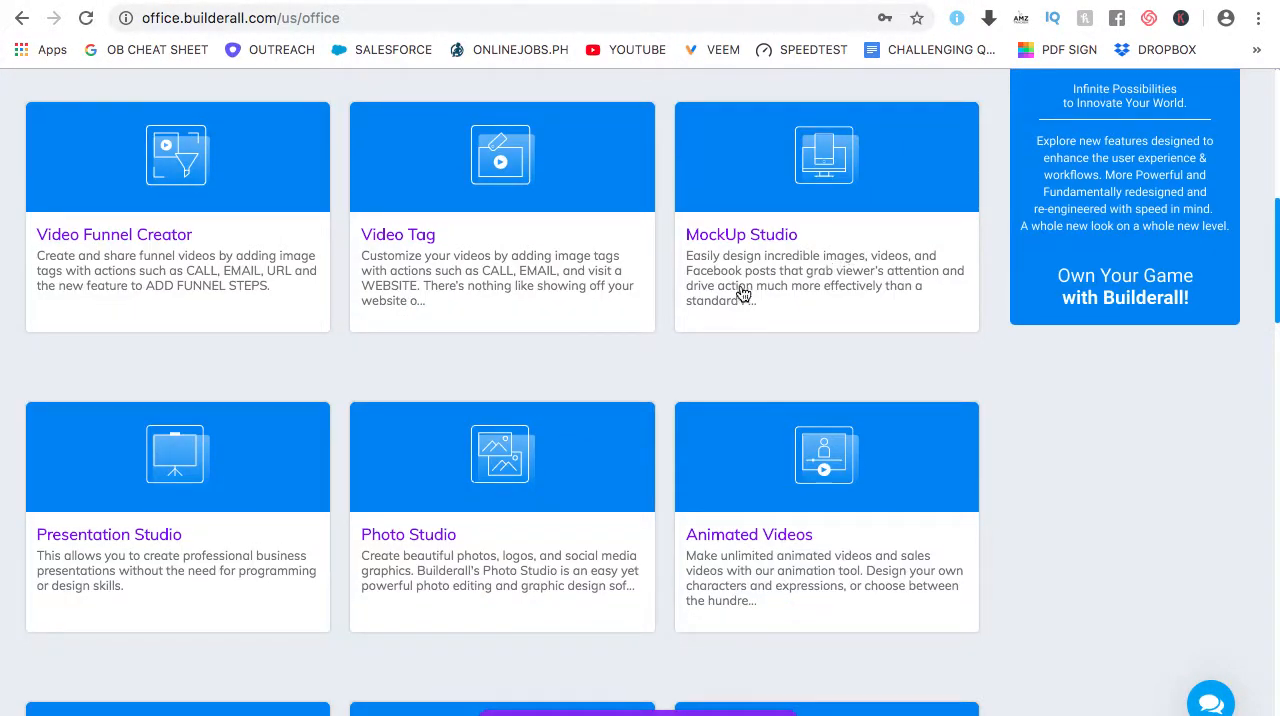
{"action": "scroll", "coordinate": [551, 358], "scroll_direction": "down", "scroll_amount": 5}
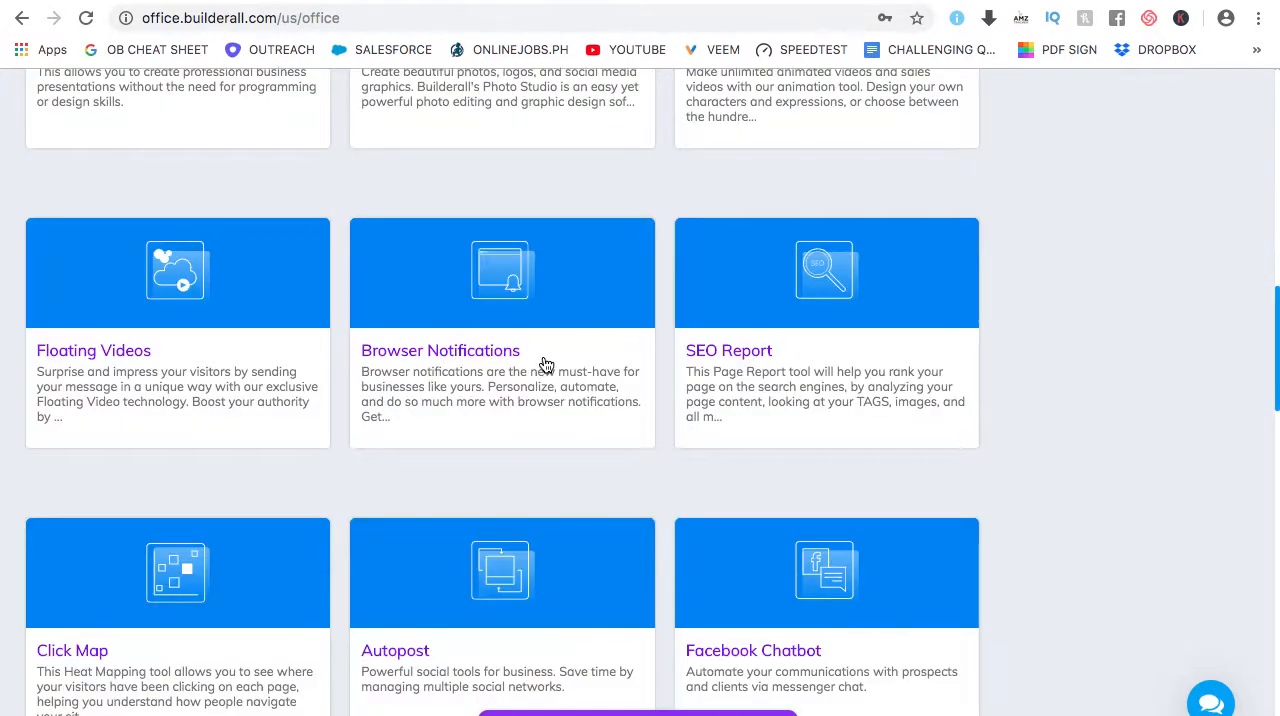
{"action": "scroll", "coordinate": [545, 367], "scroll_direction": "down", "scroll_amount": 1}
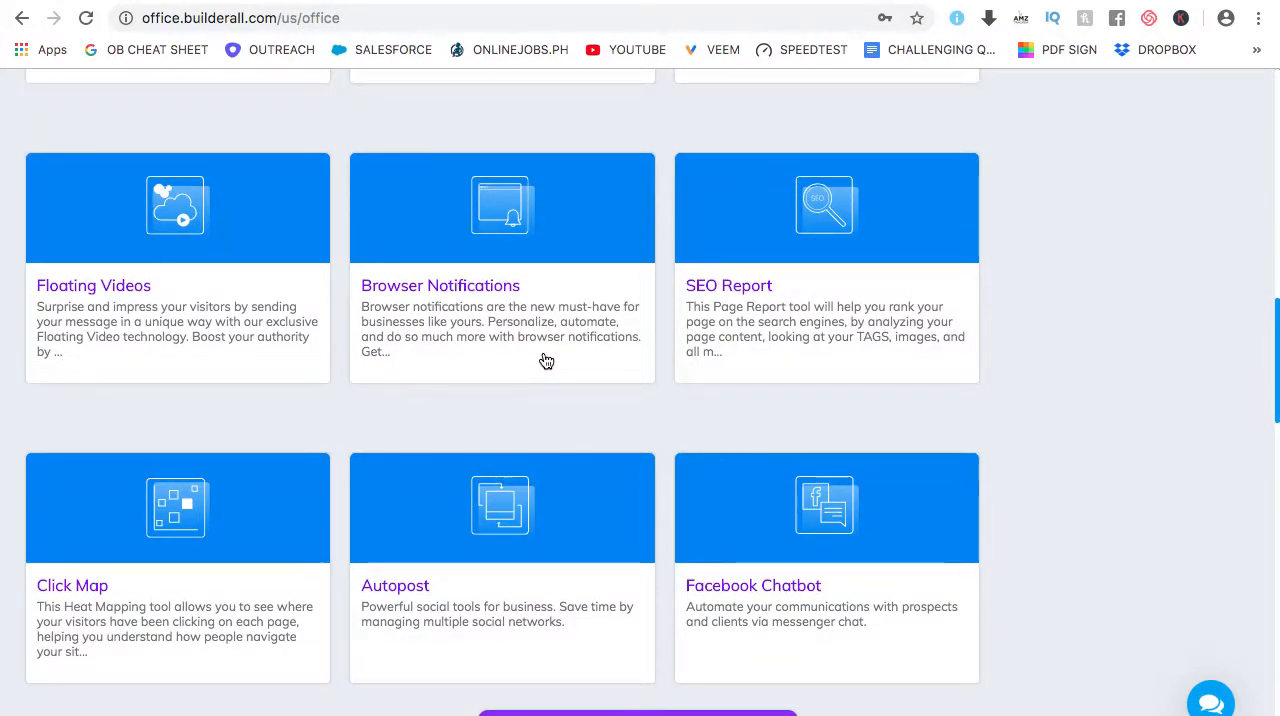
{"action": "scroll", "coordinate": [555, 362], "scroll_direction": "down", "scroll_amount": 3}
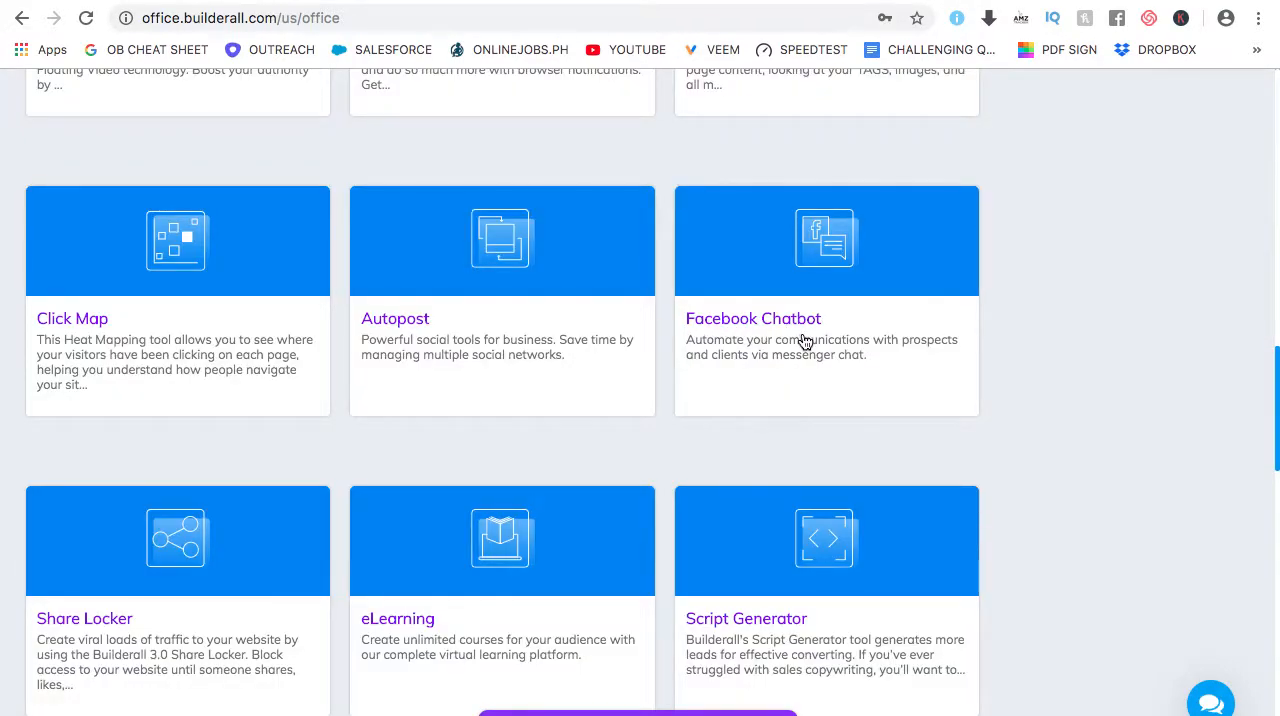
{"action": "scroll", "coordinate": [805, 342], "scroll_direction": "down", "scroll_amount": 3}
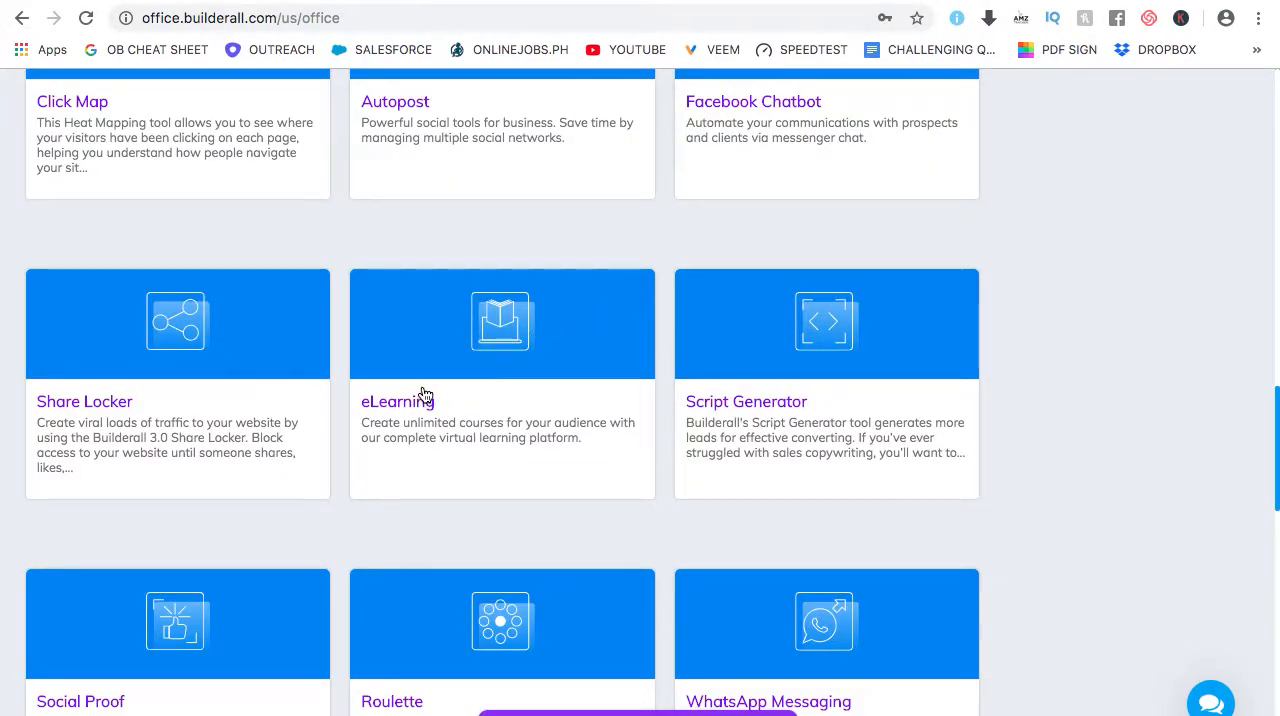
{"action": "scroll", "coordinate": [430, 396], "scroll_direction": "down", "scroll_amount": 2}
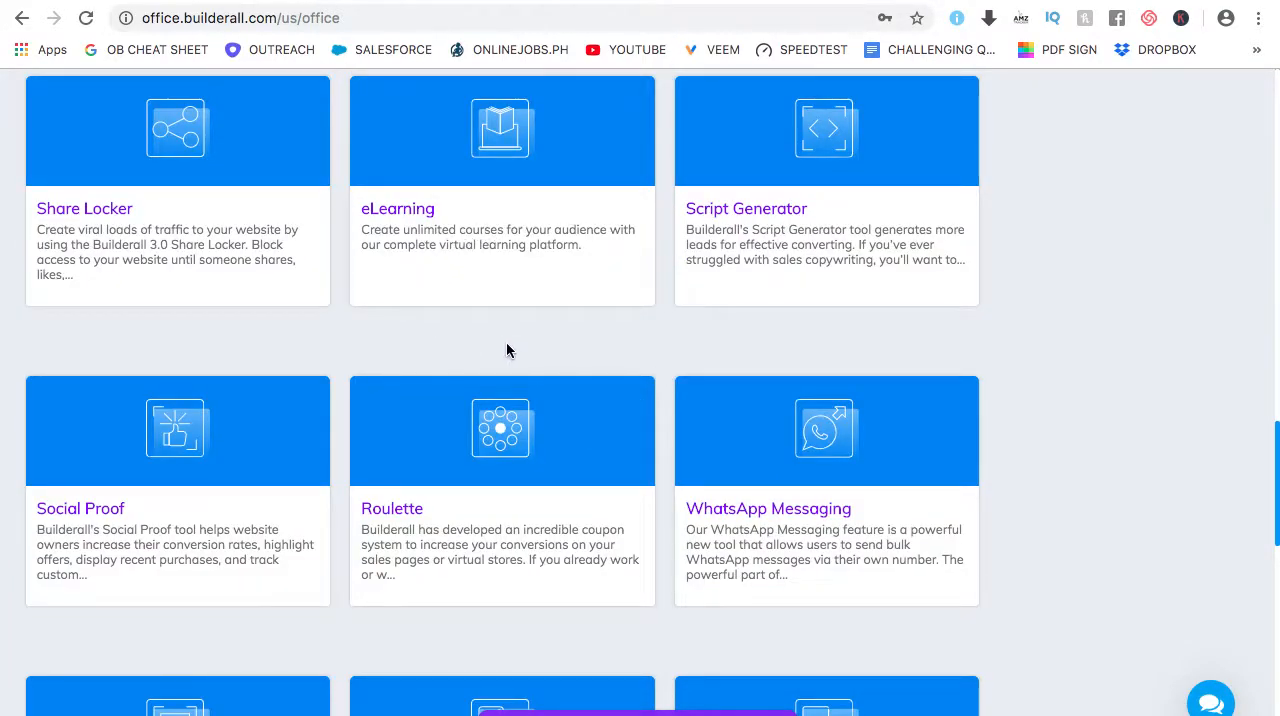
{"action": "scroll", "coordinate": [520, 349], "scroll_direction": "down", "scroll_amount": 6}
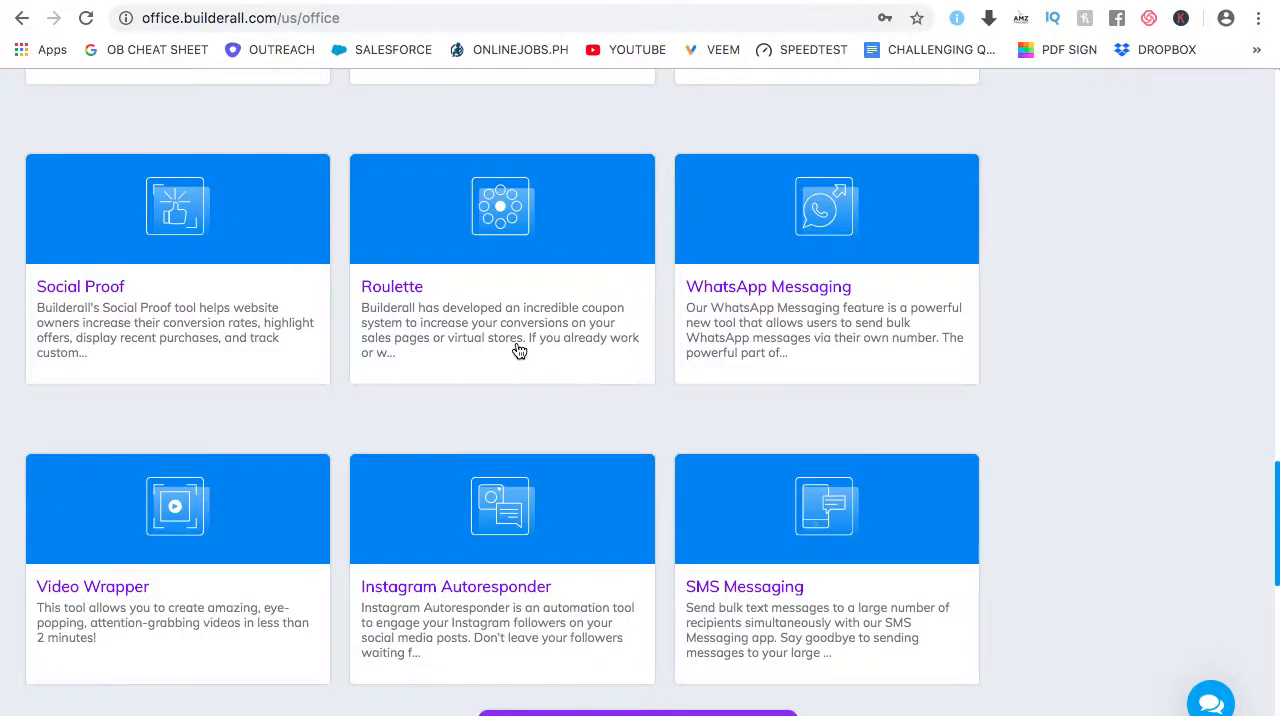
{"action": "scroll", "coordinate": [506, 354], "scroll_direction": "down", "scroll_amount": 3}
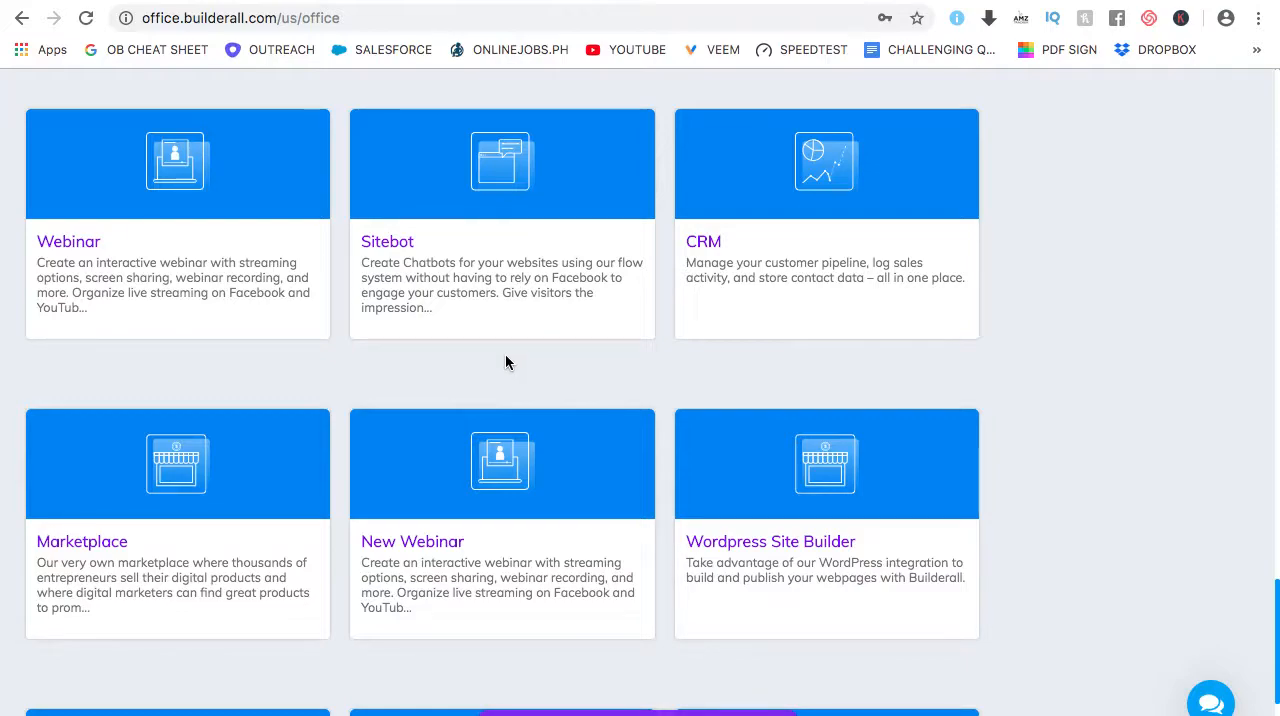
Enter the Cheetah Builder Pixel Perfect Responsive Technology (BETA) app from the back office
{"action": "scroll", "coordinate": [506, 360], "scroll_direction": "down", "scroll_amount": 3}
{"action": "scroll", "coordinate": [507, 359], "scroll_direction": "down", "scroll_amount": 1}
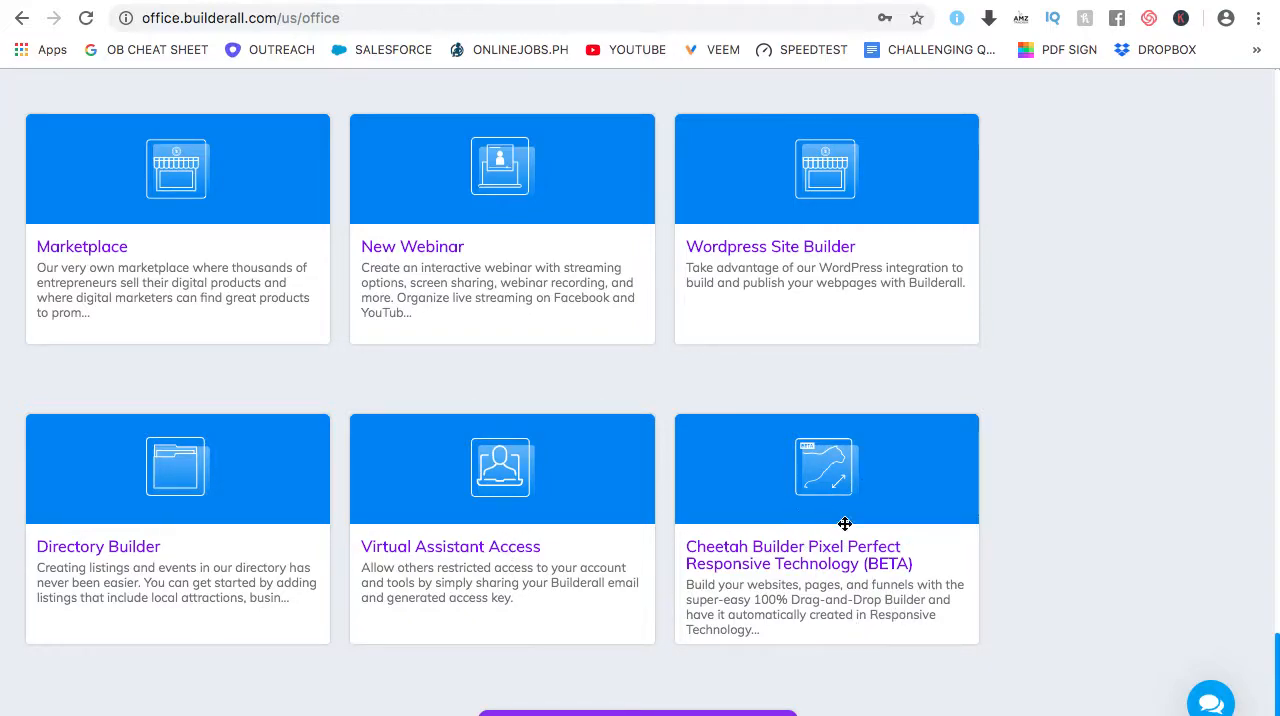
{"action": "mouse_move", "coordinate": [877, 549]}
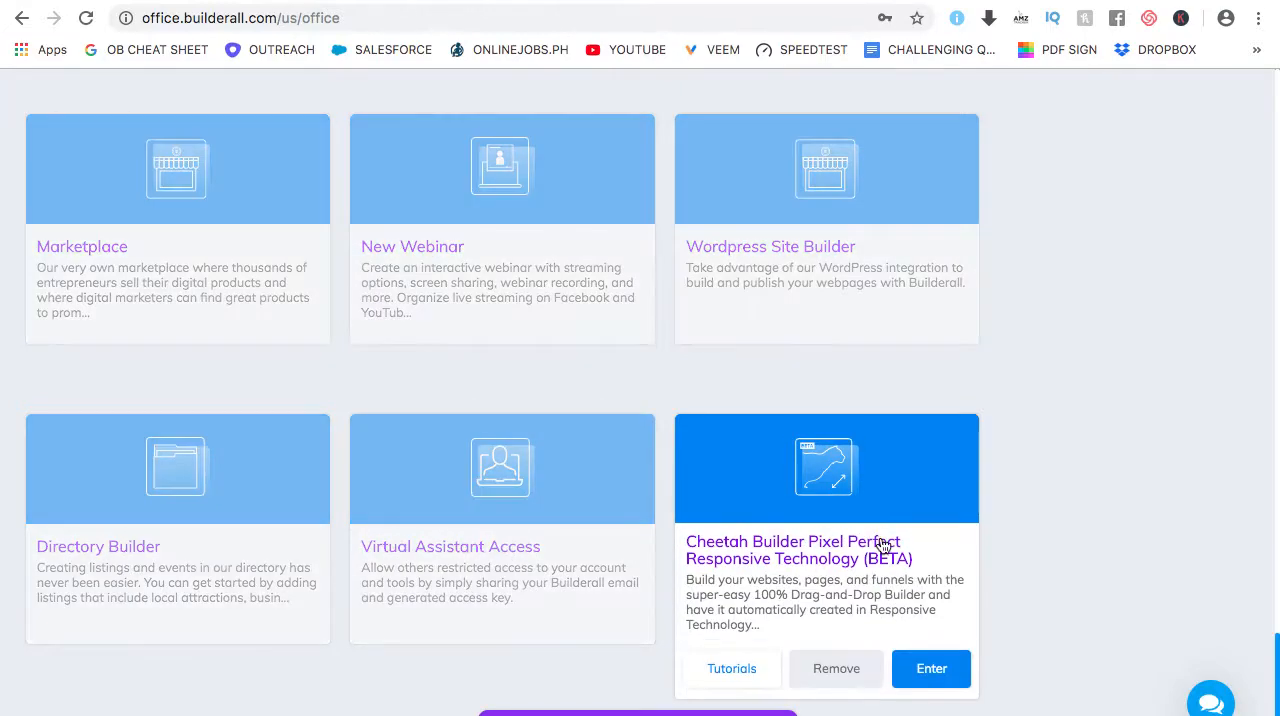
{"action": "left_click", "coordinate": [931, 669]}
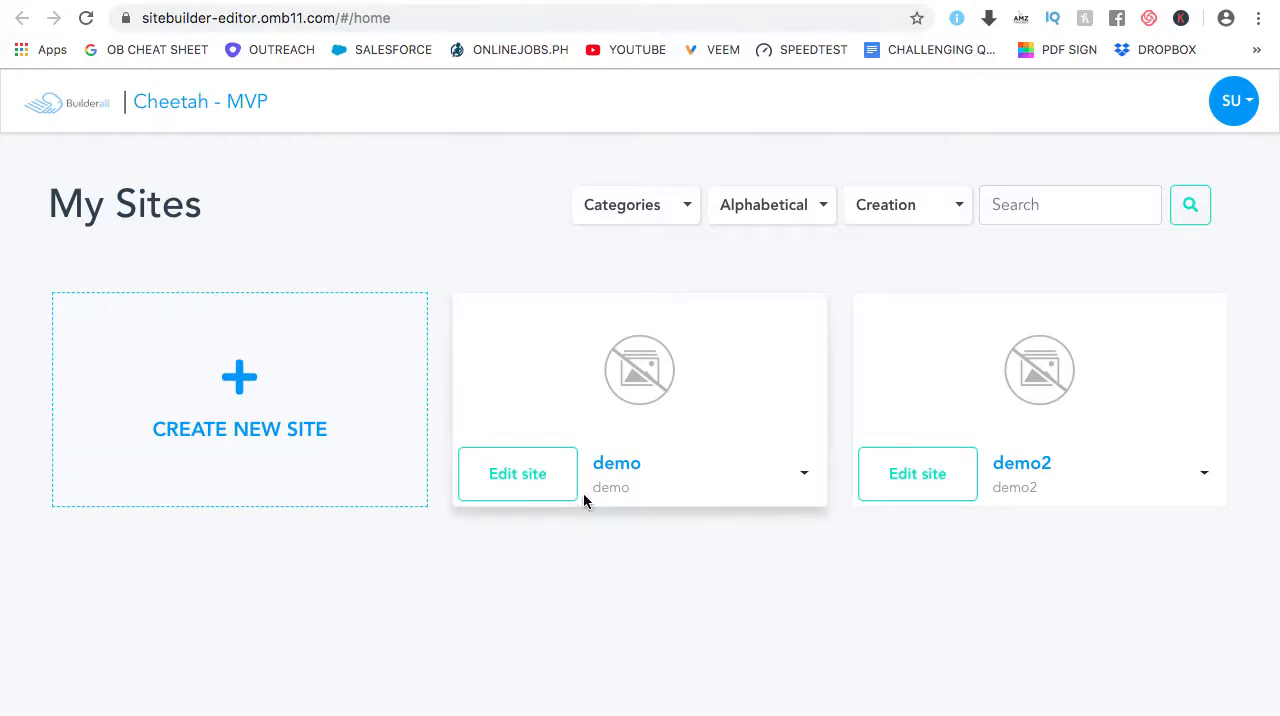
Create and save a new site titled "demo3" with the description "demo"
{"action": "left_click", "coordinate": [241, 433]}
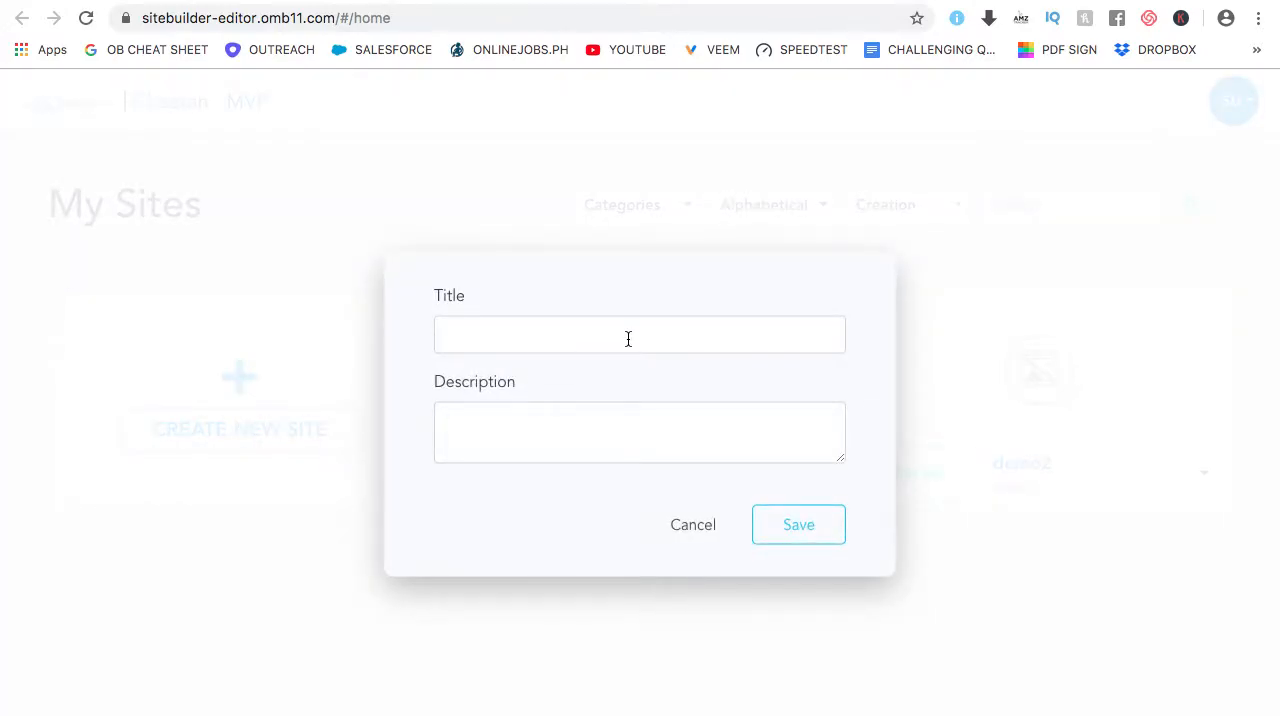
{"action": "left_click", "coordinate": [628, 339]}
{"action": "type", "text": "demo3"}
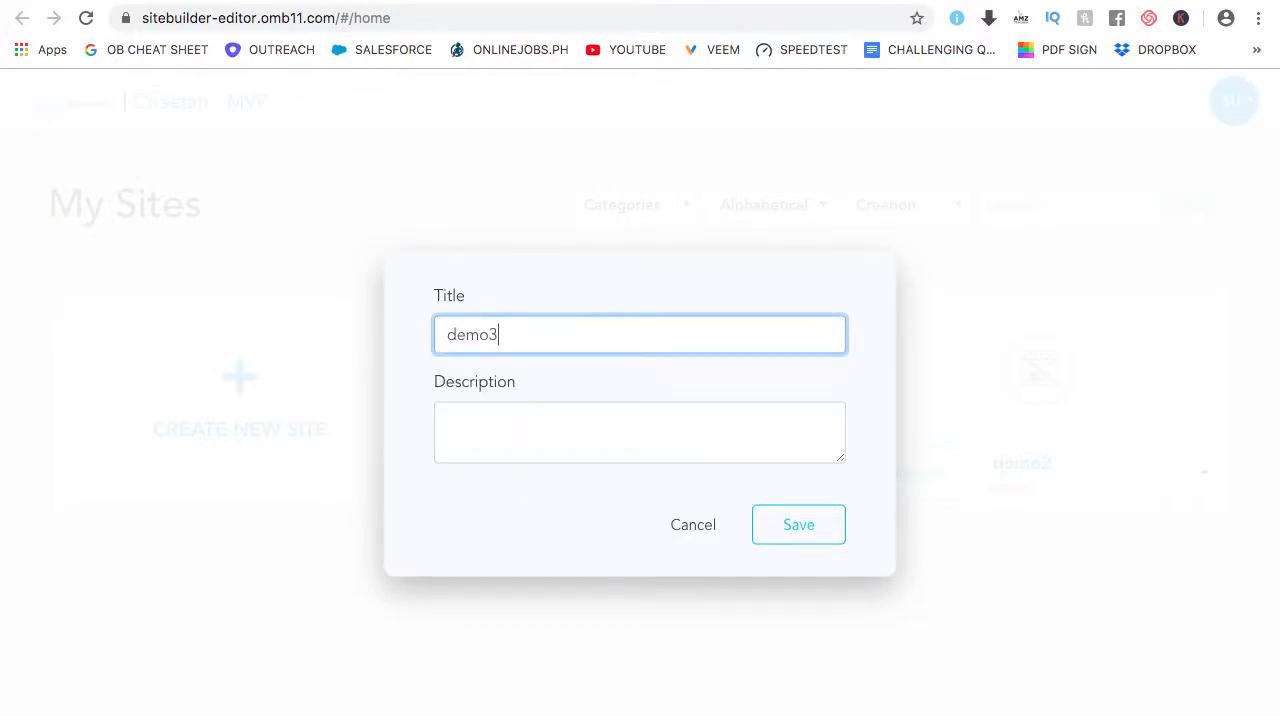
{"action": "left_click", "coordinate": [691, 419]}
{"action": "type", "text": "demo3"}
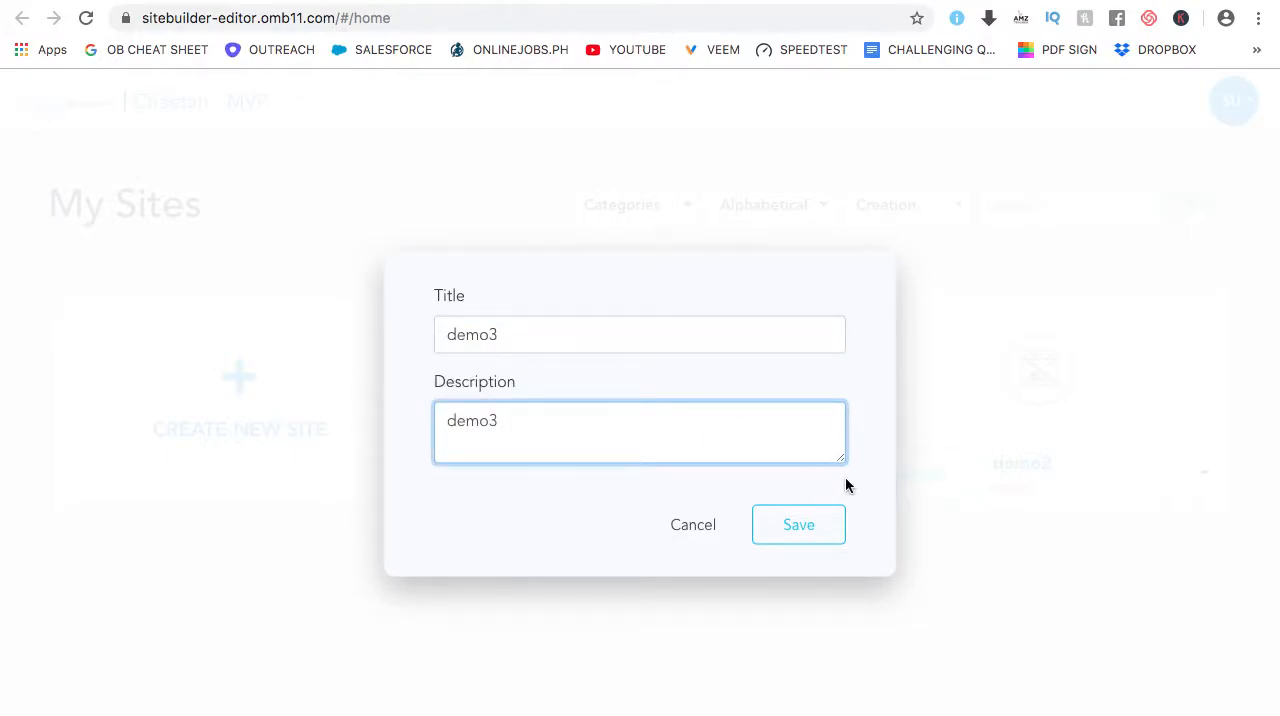
{"action": "left_click", "coordinate": [812, 528]}
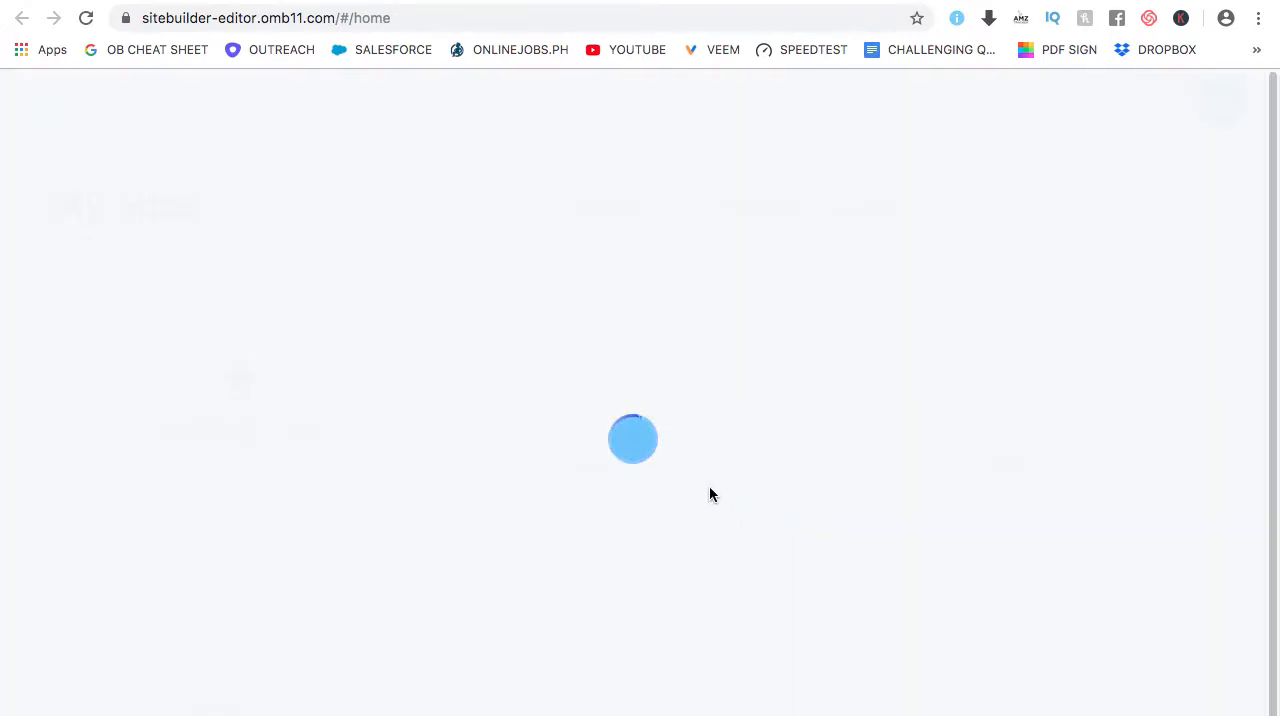
Open the demo3 site for editing and go to its site settings
{"action": "scroll", "coordinate": [424, 488], "scroll_direction": "down", "scroll_amount": 1}
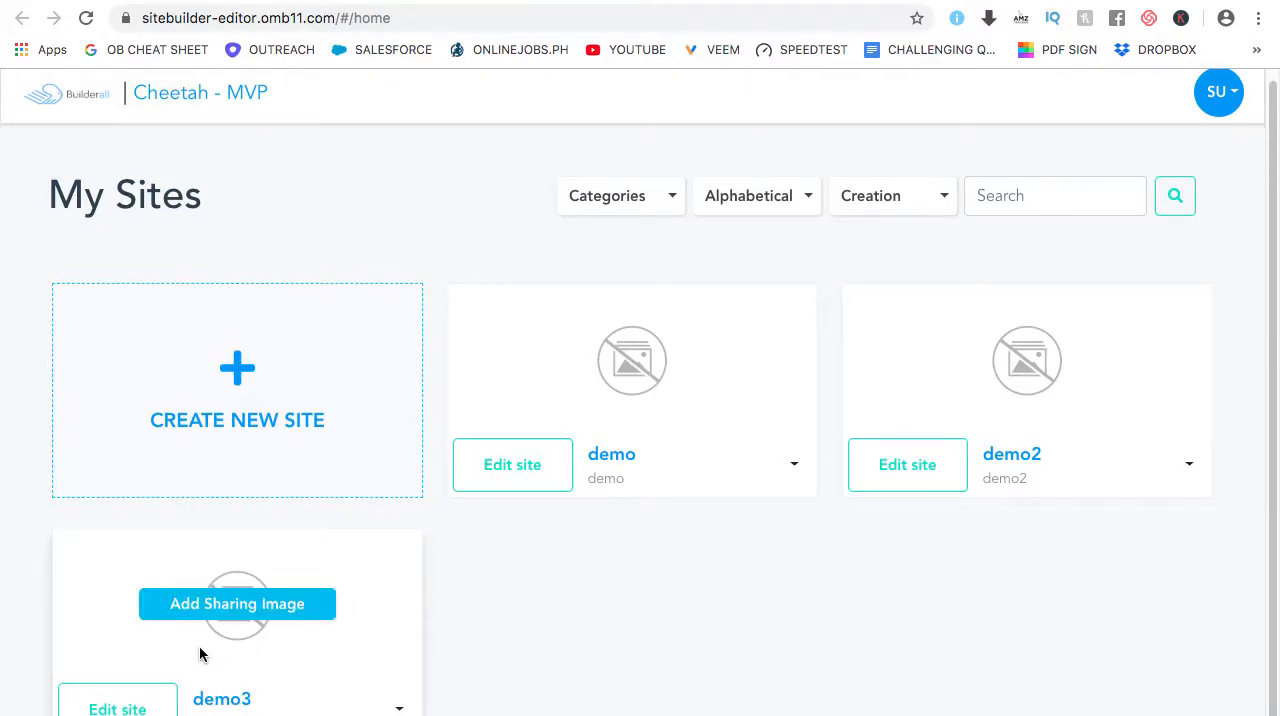
{"action": "left_click", "coordinate": [127, 709]}
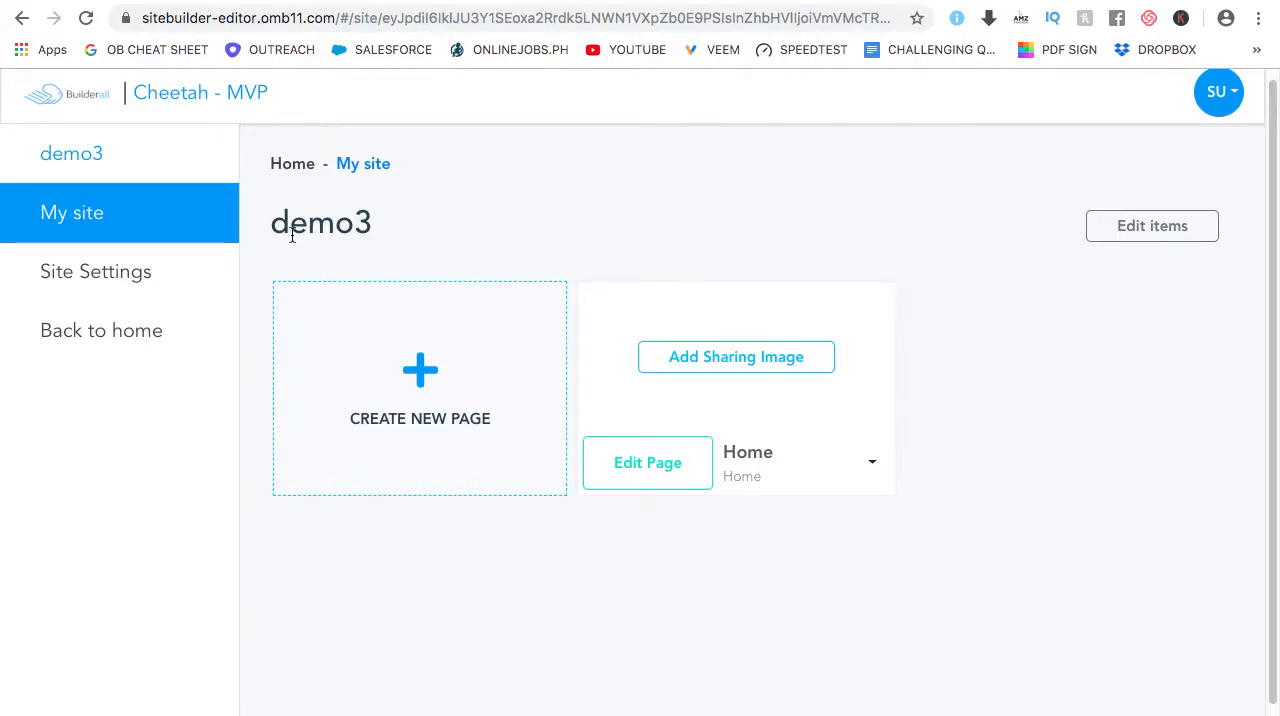
{"action": "left_click", "coordinate": [112, 281]}
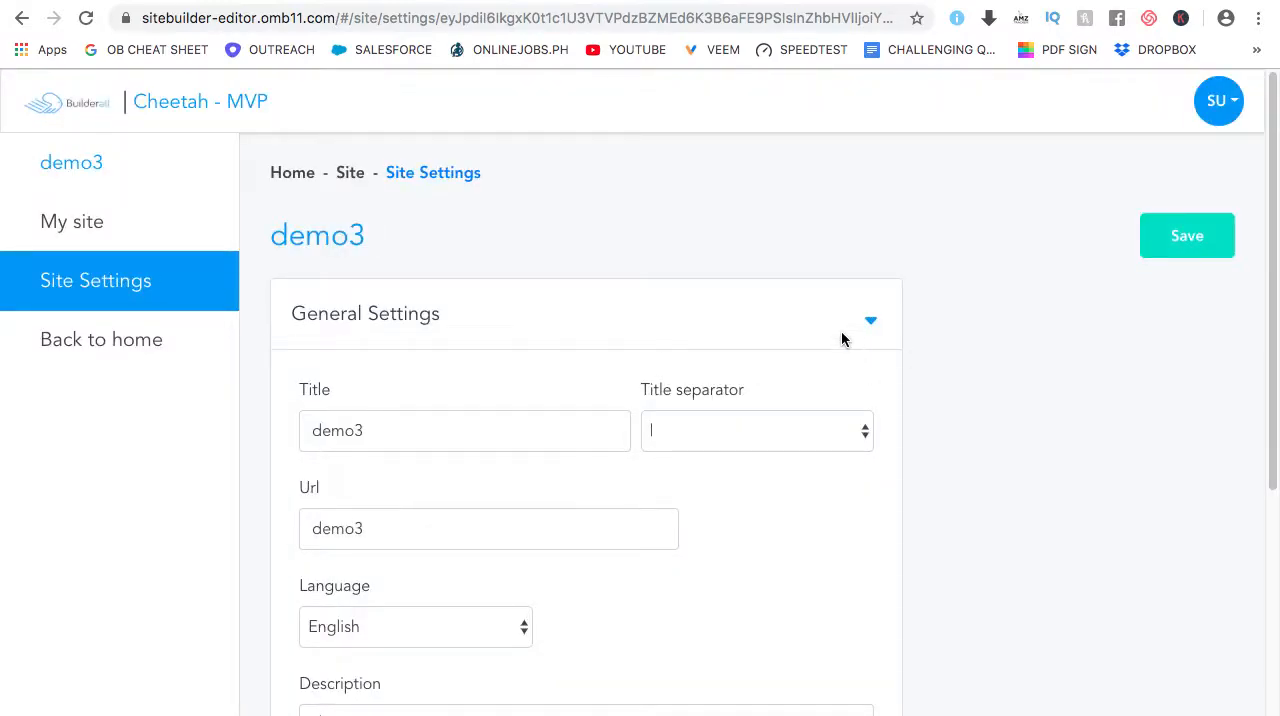
Collapse the General Settings and review the Key Word and Meta Tags fields in the SEO Settings
{"action": "left_click", "coordinate": [871, 325]}
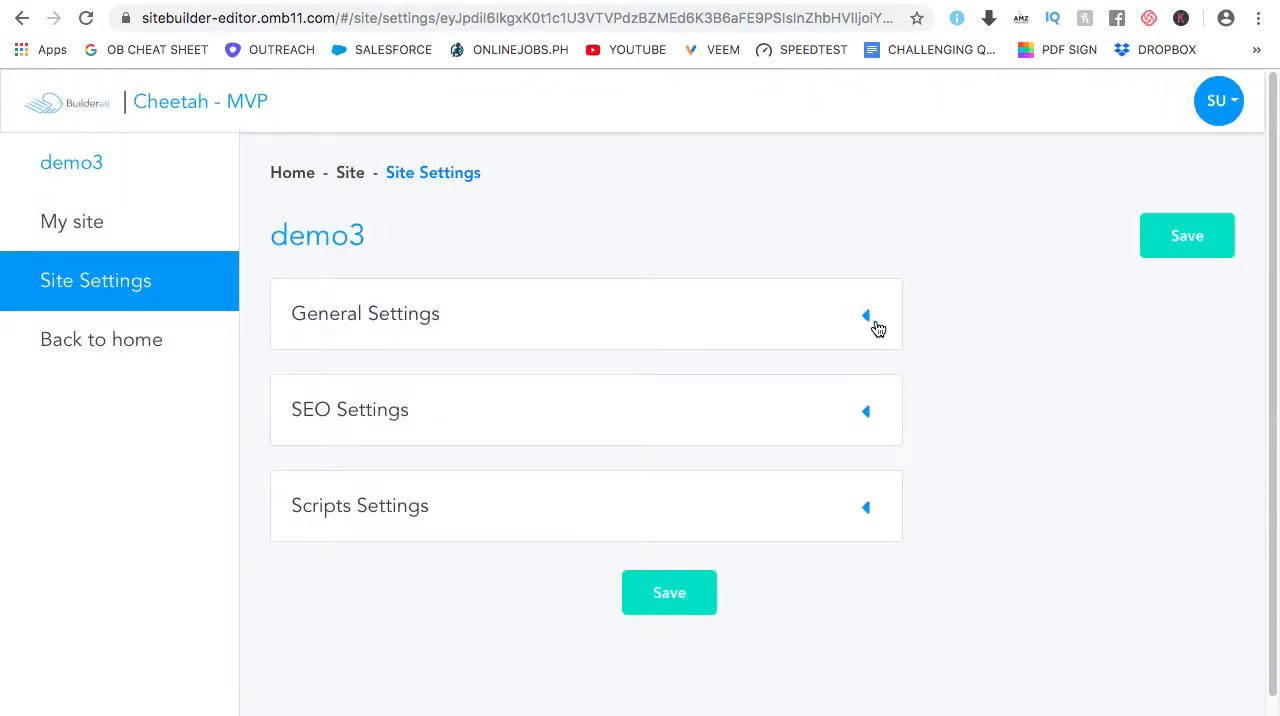
{"action": "scroll", "coordinate": [875, 328], "scroll_direction": "down", "scroll_amount": 1}
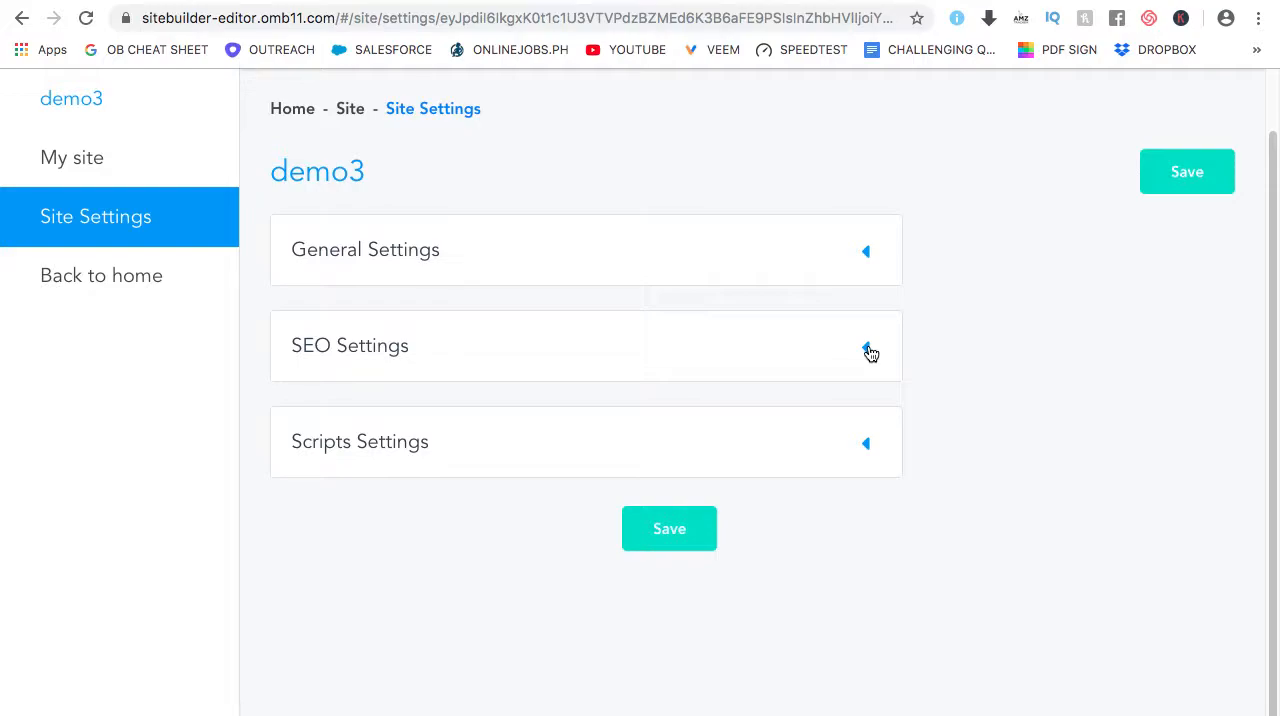
{"action": "left_click", "coordinate": [868, 349]}
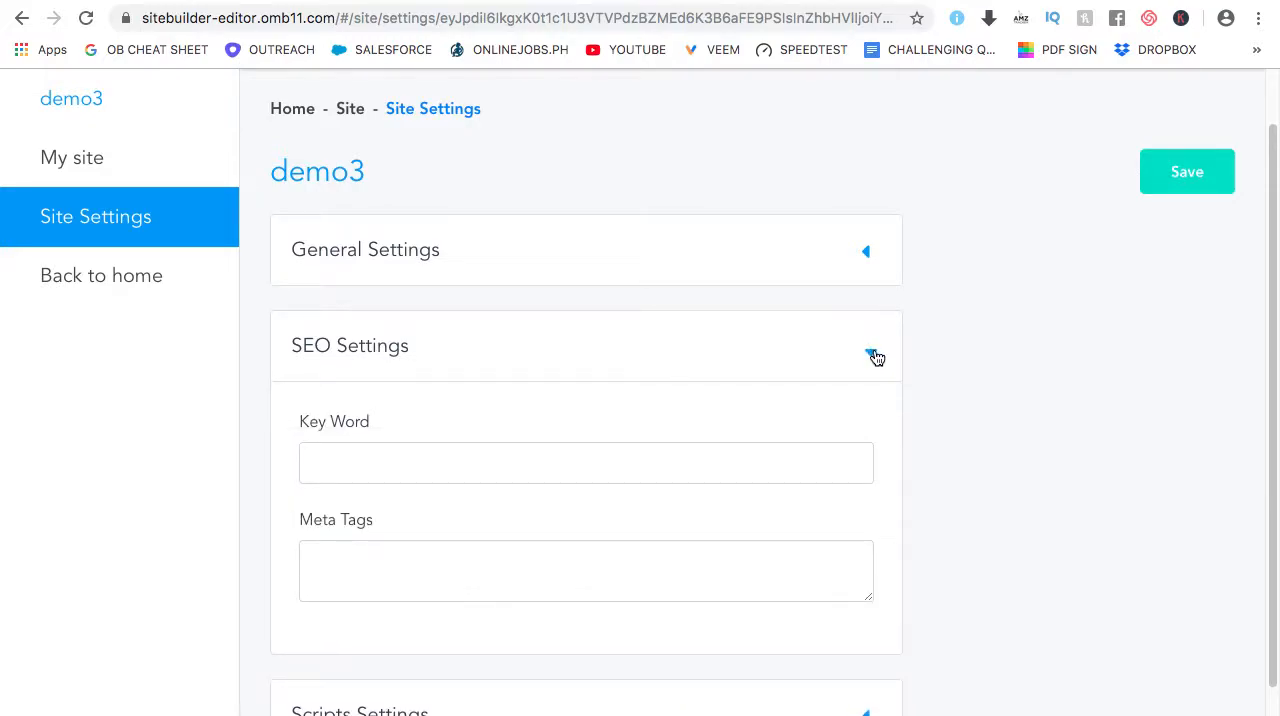
{"action": "scroll", "coordinate": [877, 362], "scroll_direction": "down", "scroll_amount": 2}
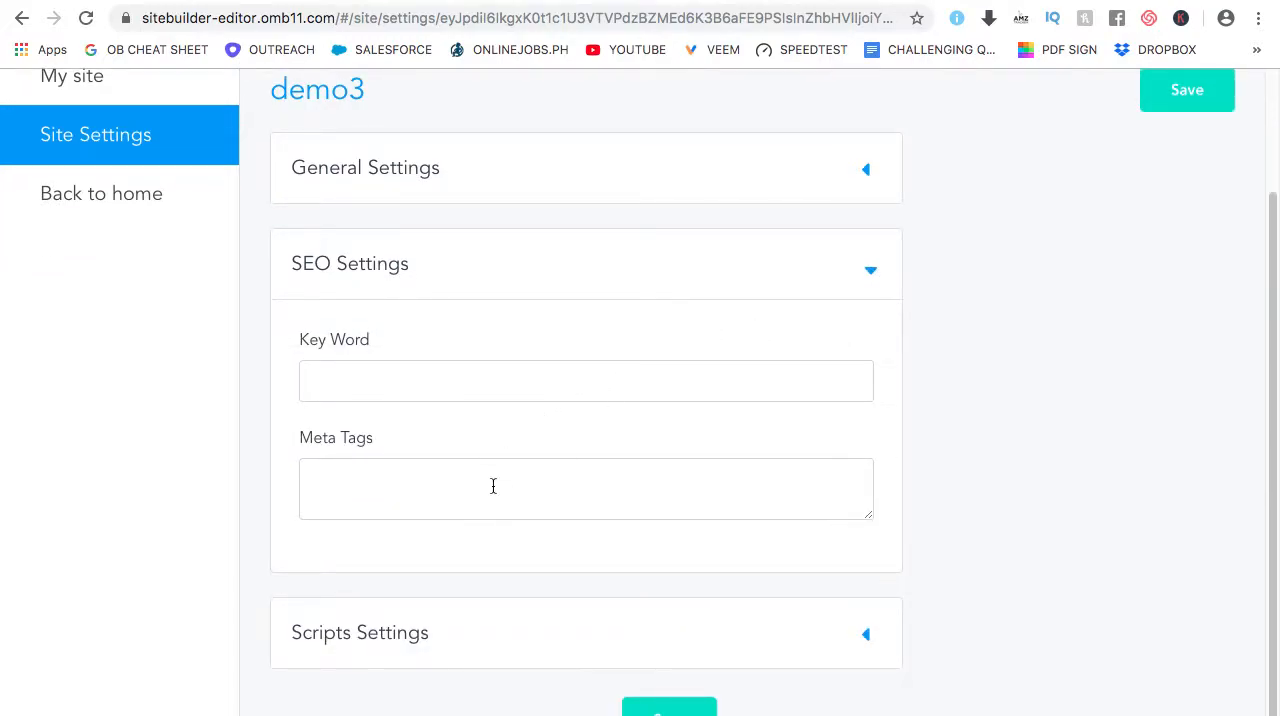
{"action": "left_click", "coordinate": [870, 269]}
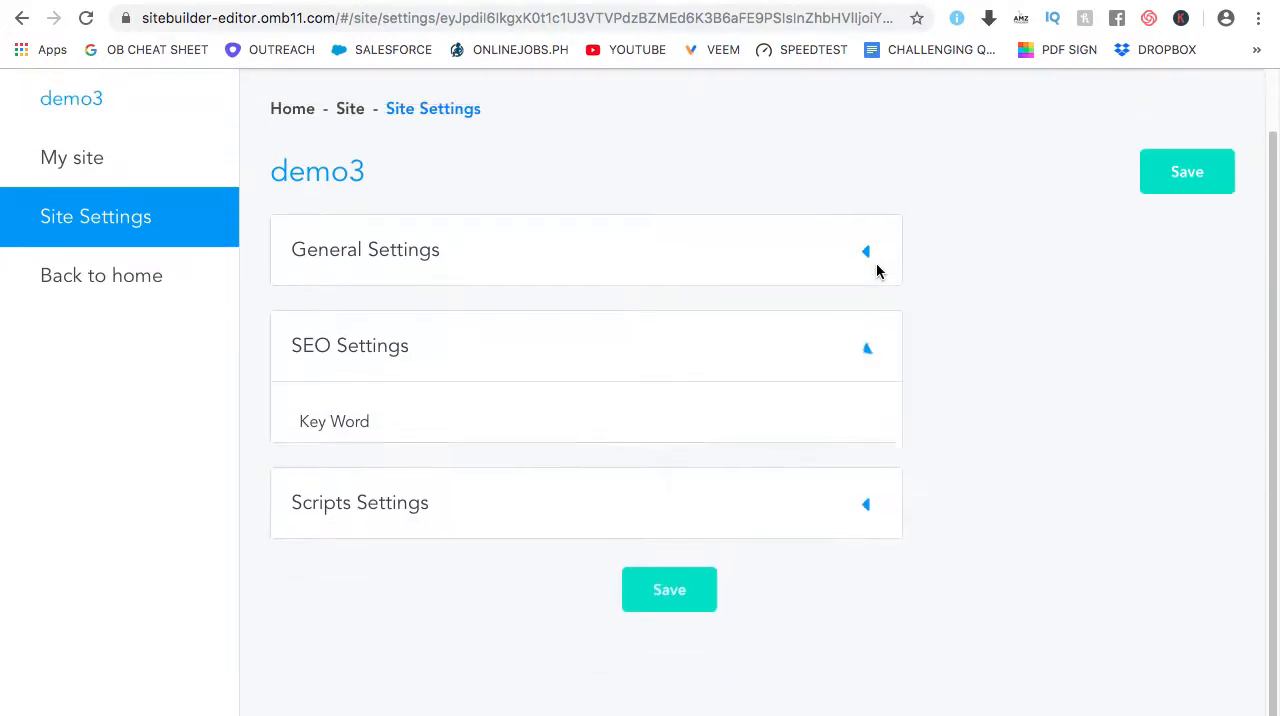
Review the Scripts Settings, including the general, Facebook Pixel and analytics script fields, and collapse the section
{"action": "left_click", "coordinate": [867, 446]}
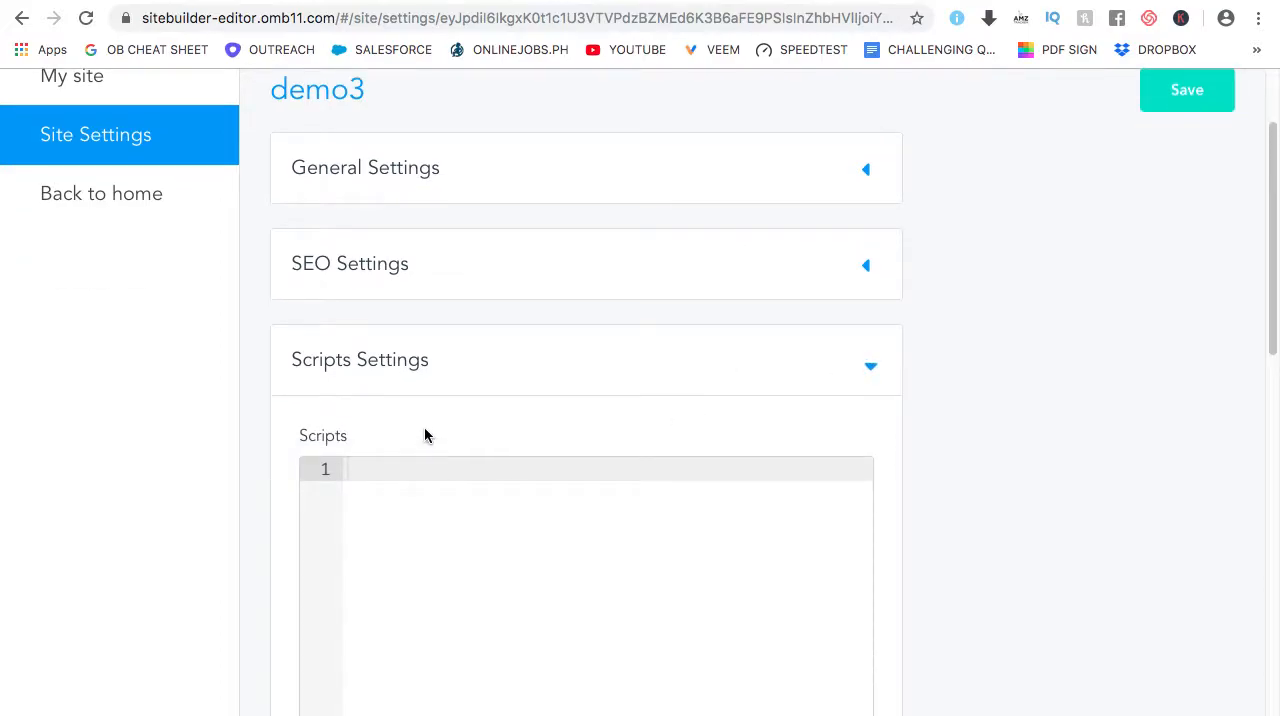
{"action": "scroll", "coordinate": [420, 427], "scroll_direction": "down", "scroll_amount": 1}
{"action": "scroll", "coordinate": [425, 420], "scroll_direction": "down", "scroll_amount": 6}
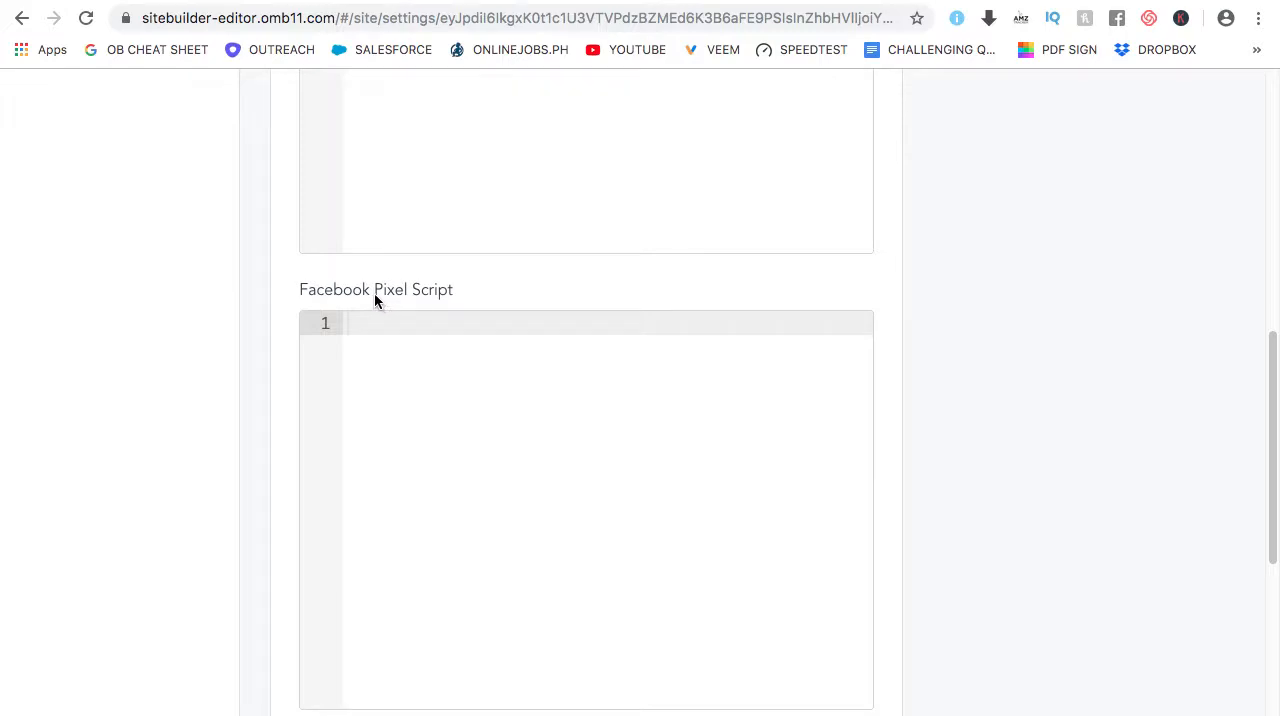
{"action": "scroll", "coordinate": [463, 312], "scroll_direction": "down", "scroll_amount": 5}
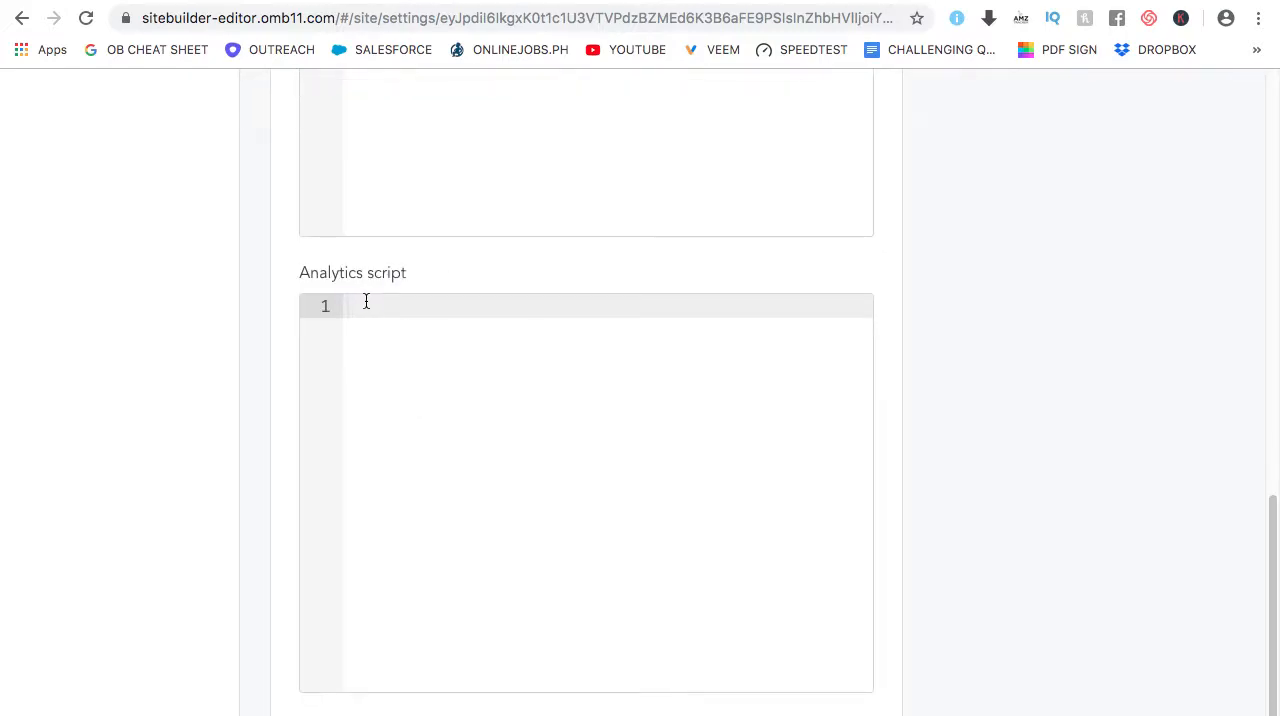
{"action": "scroll", "coordinate": [391, 315], "scroll_direction": "down", "scroll_amount": 1}
{"action": "scroll", "coordinate": [535, 330], "scroll_direction": "down", "scroll_amount": 1}
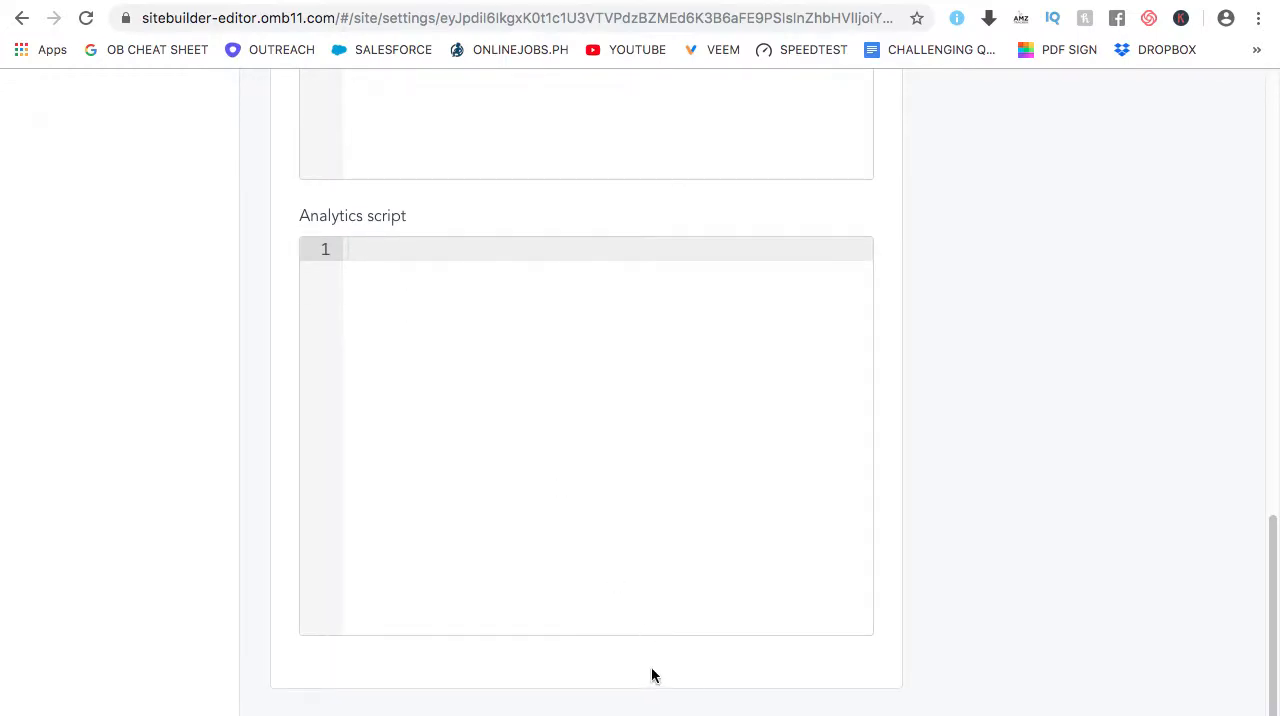
{"action": "scroll", "coordinate": [1122, 343], "scroll_direction": "up", "scroll_amount": 13}
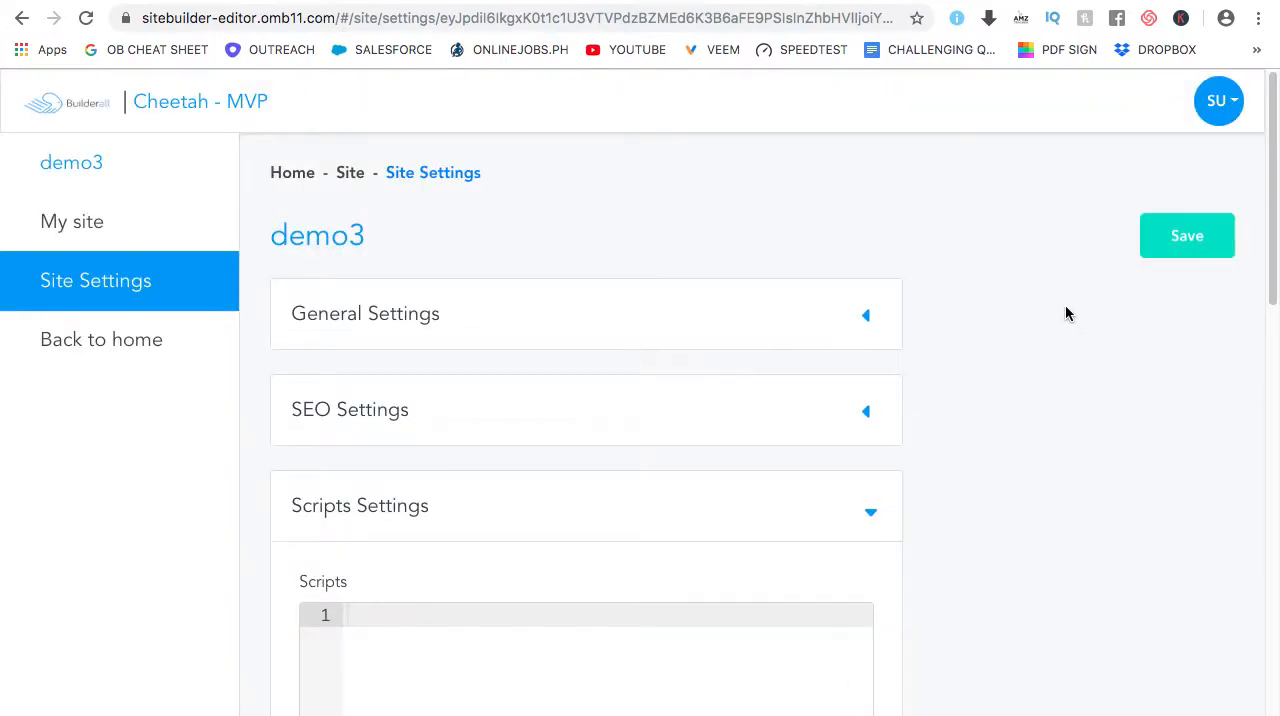
{"action": "scroll", "coordinate": [986, 428], "scroll_direction": "down", "scroll_amount": 1}
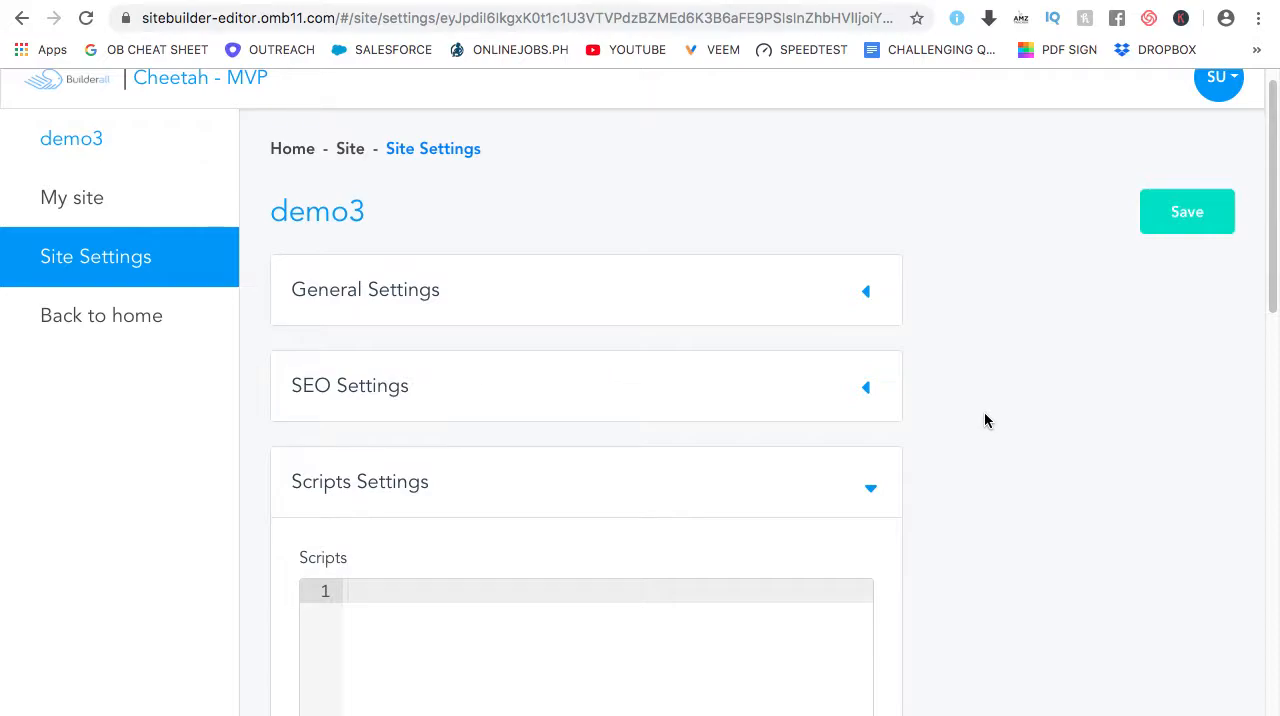
{"action": "left_click", "coordinate": [874, 492]}
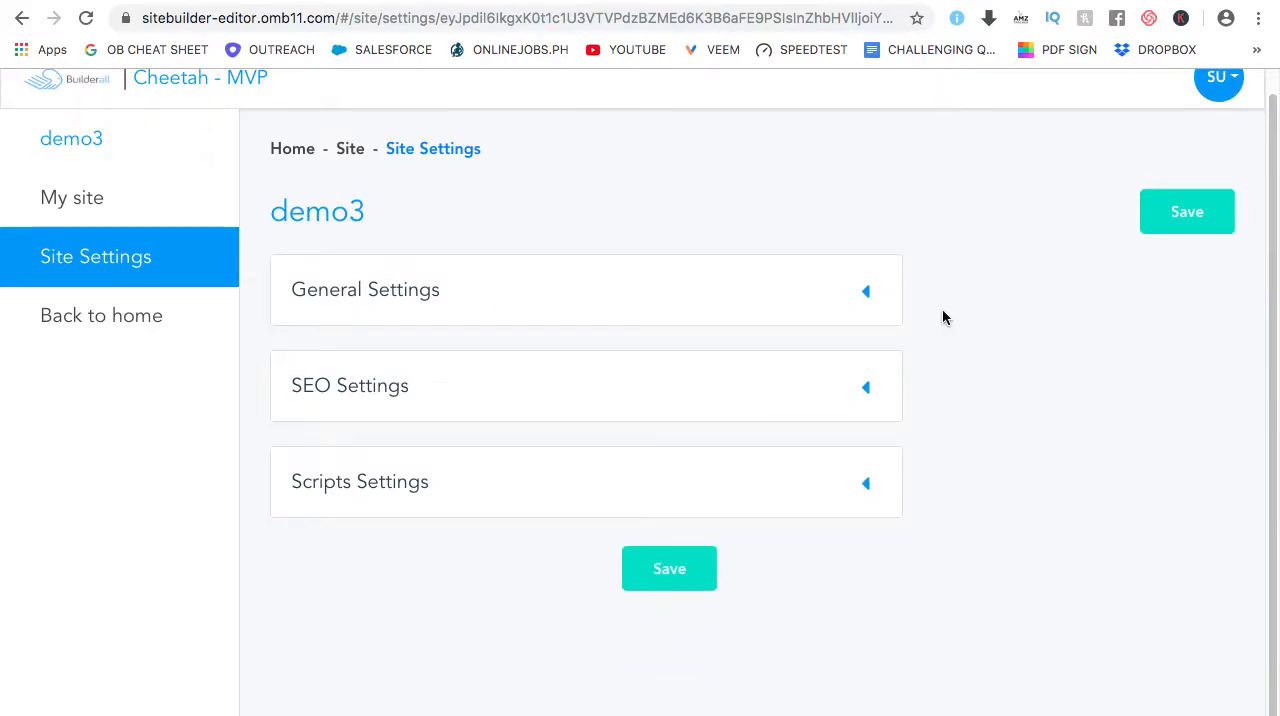
Return to the demo3 site's pages and open the Home page in the page editor
{"action": "left_click", "coordinate": [104, 197]}
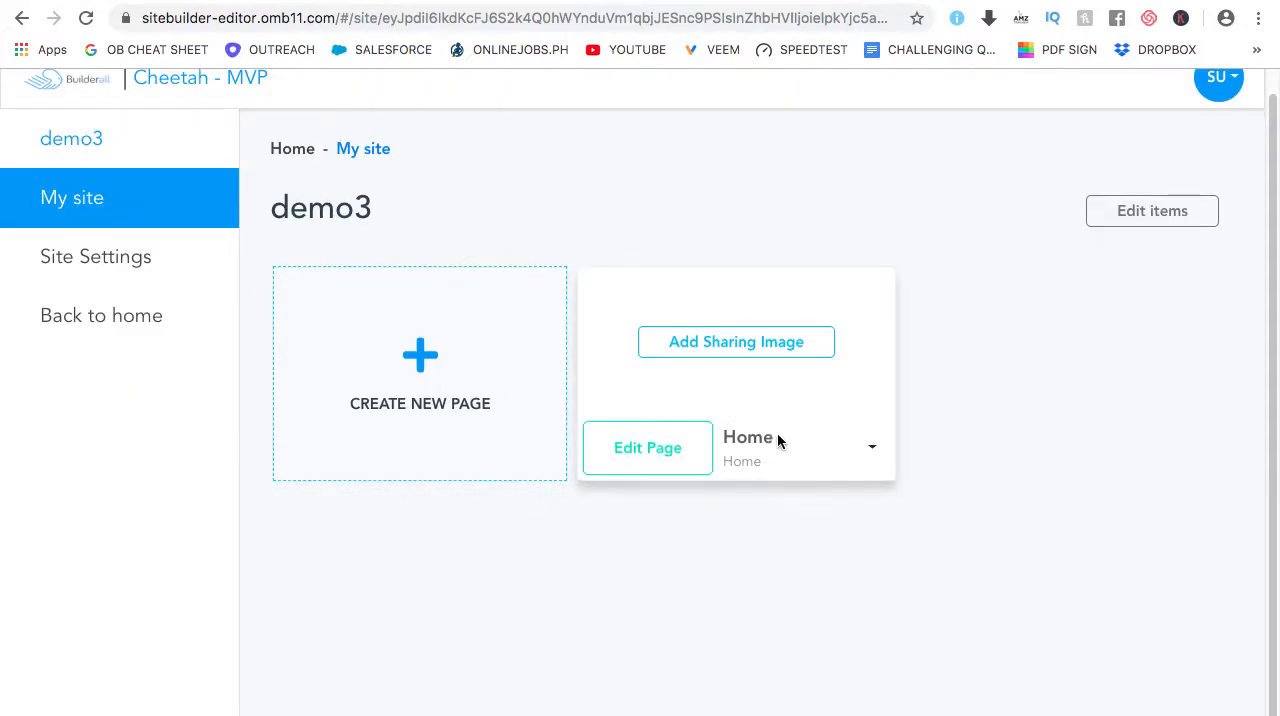
{"action": "left_click", "coordinate": [650, 450]}
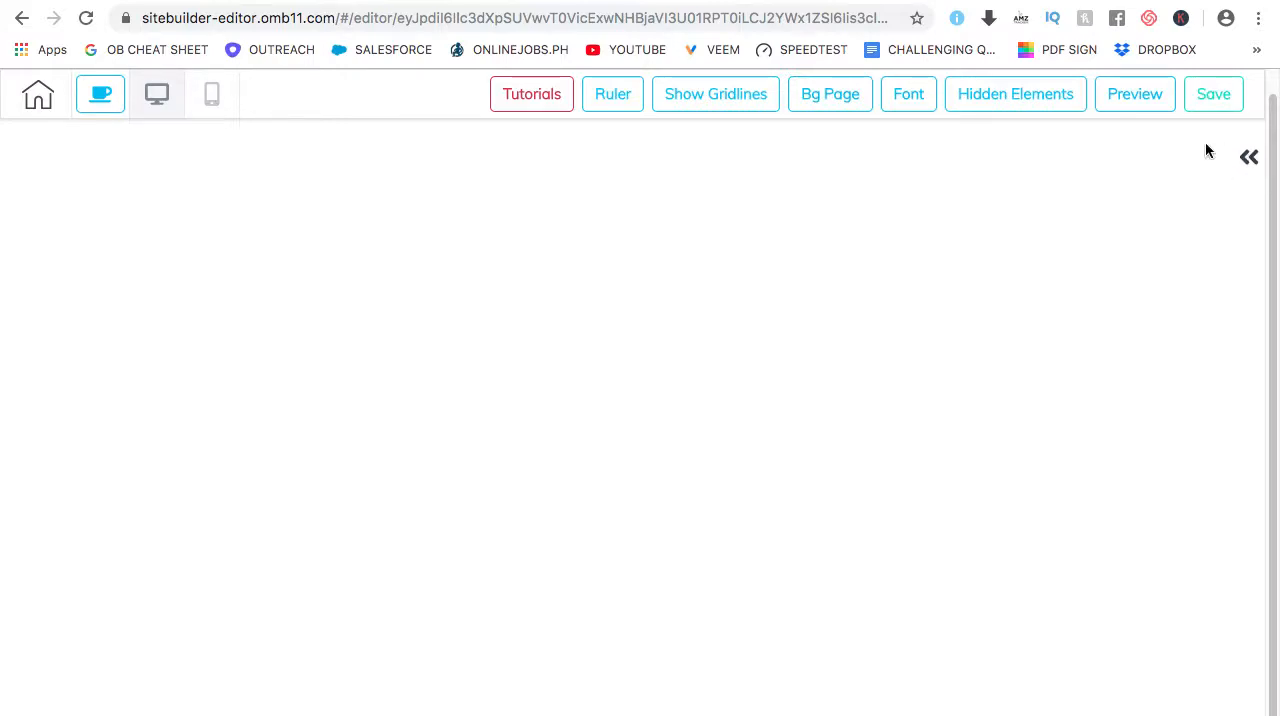
Add the first Header panel design, with blue menu links and a blue button, to the blank Home page
{"action": "left_click", "coordinate": [1249, 158]}
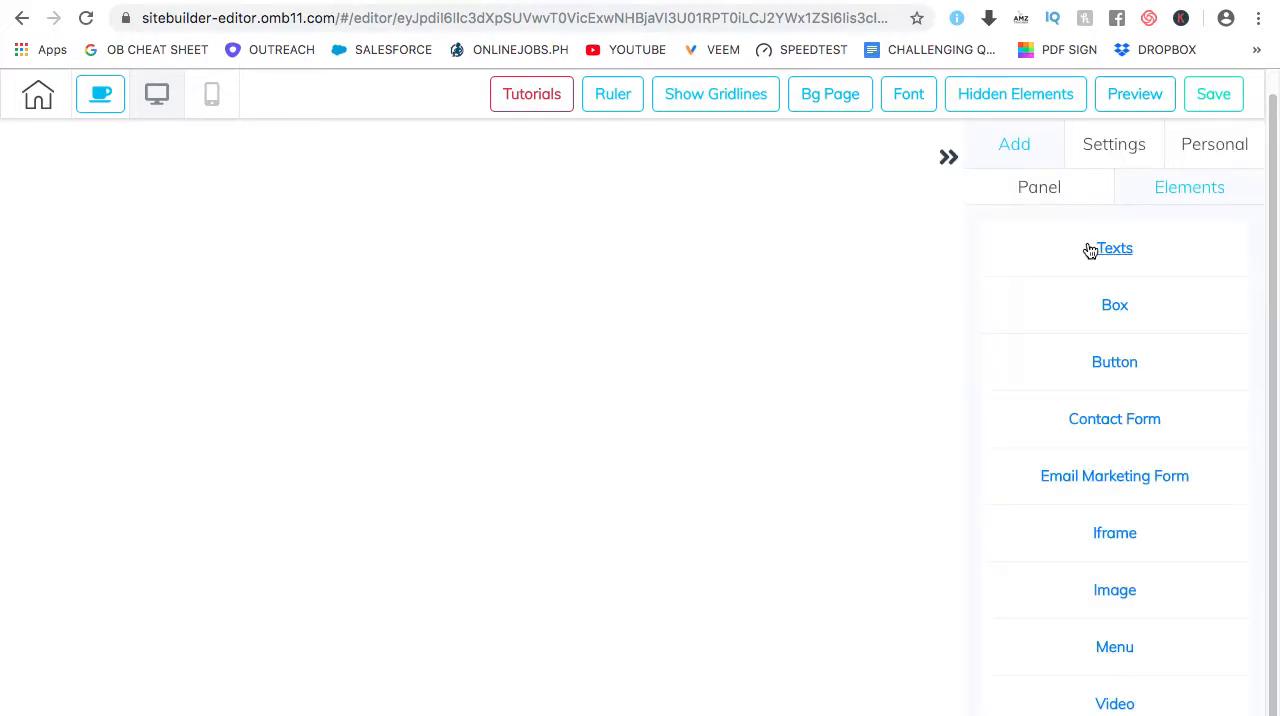
{"action": "left_click", "coordinate": [1028, 192]}
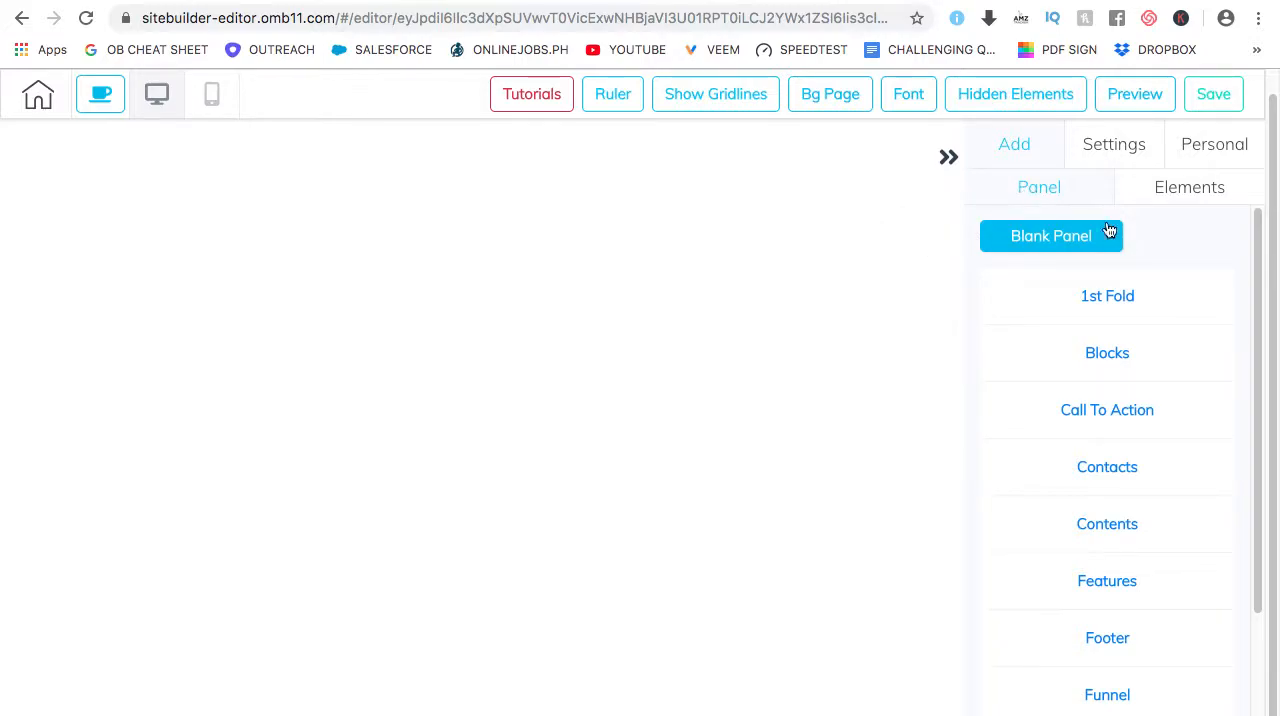
{"action": "scroll", "coordinate": [1165, 360], "scroll_direction": "down", "scroll_amount": 1}
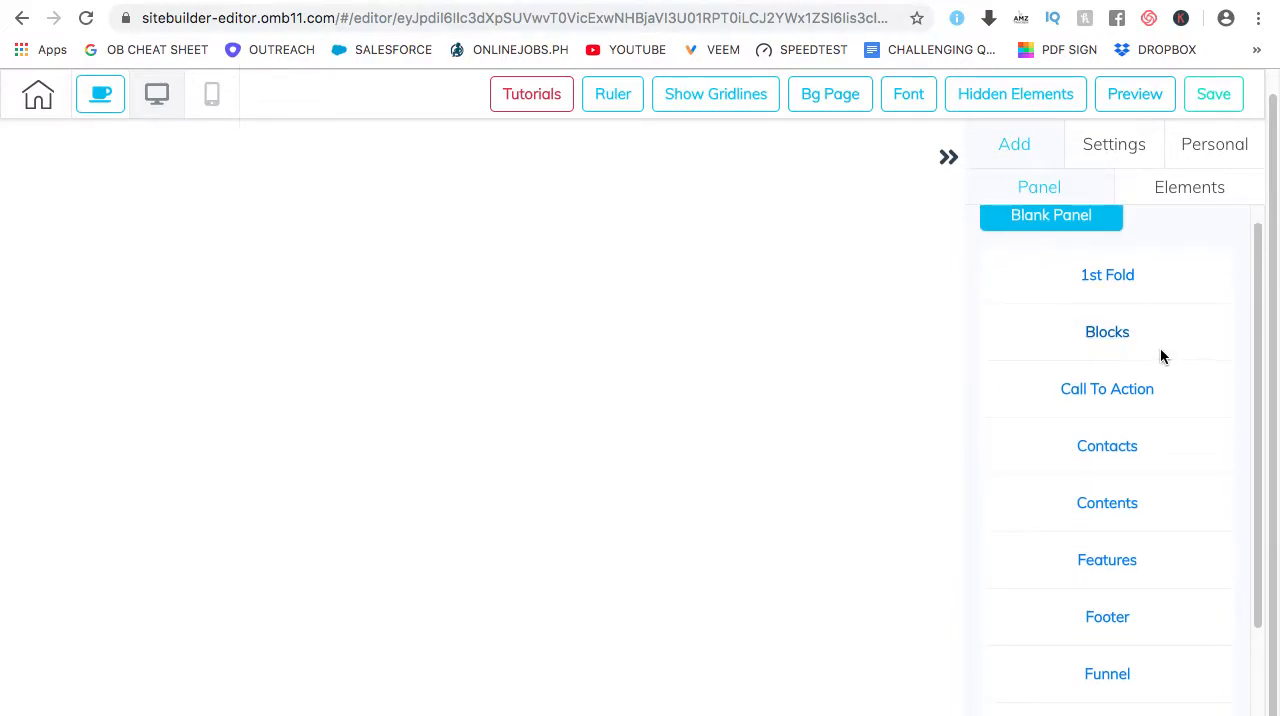
{"action": "scroll", "coordinate": [1150, 354], "scroll_direction": "down", "scroll_amount": 3}
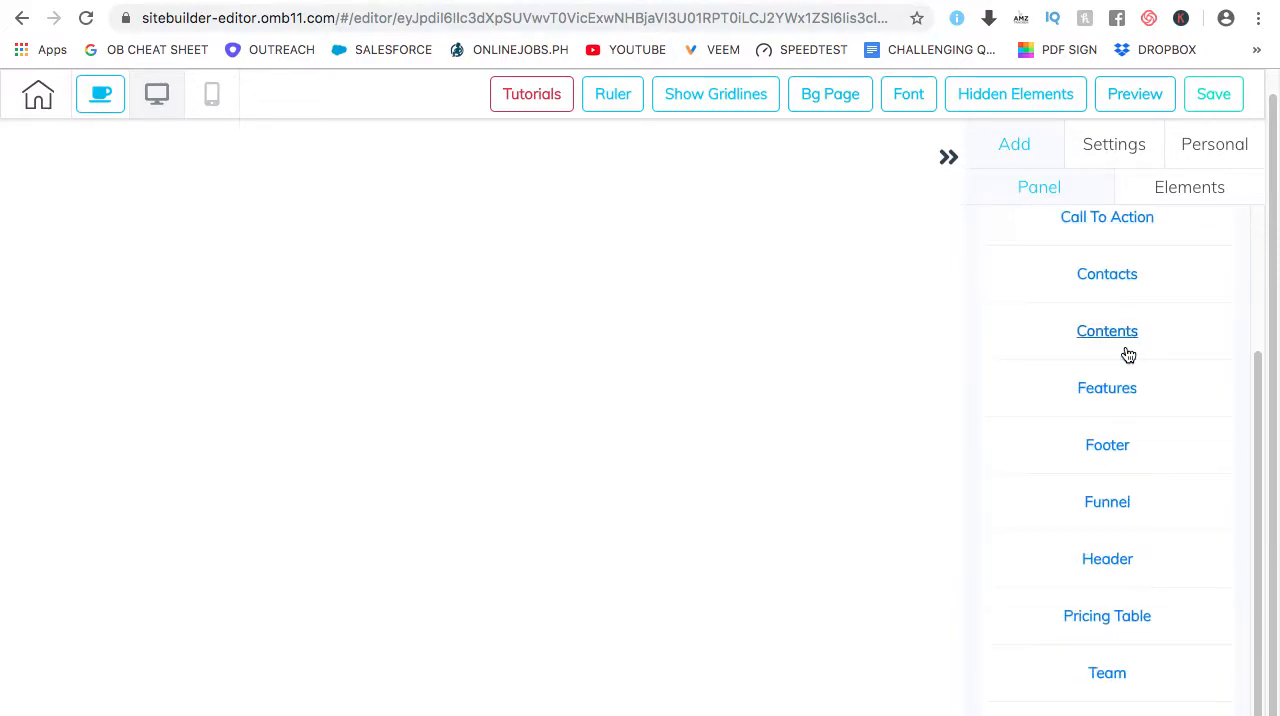
{"action": "left_click", "coordinate": [1106, 562]}
{"action": "scroll", "coordinate": [1145, 478], "scroll_direction": "down", "scroll_amount": 2}
{"action": "scroll", "coordinate": [1140, 470], "scroll_direction": "down", "scroll_amount": 3}
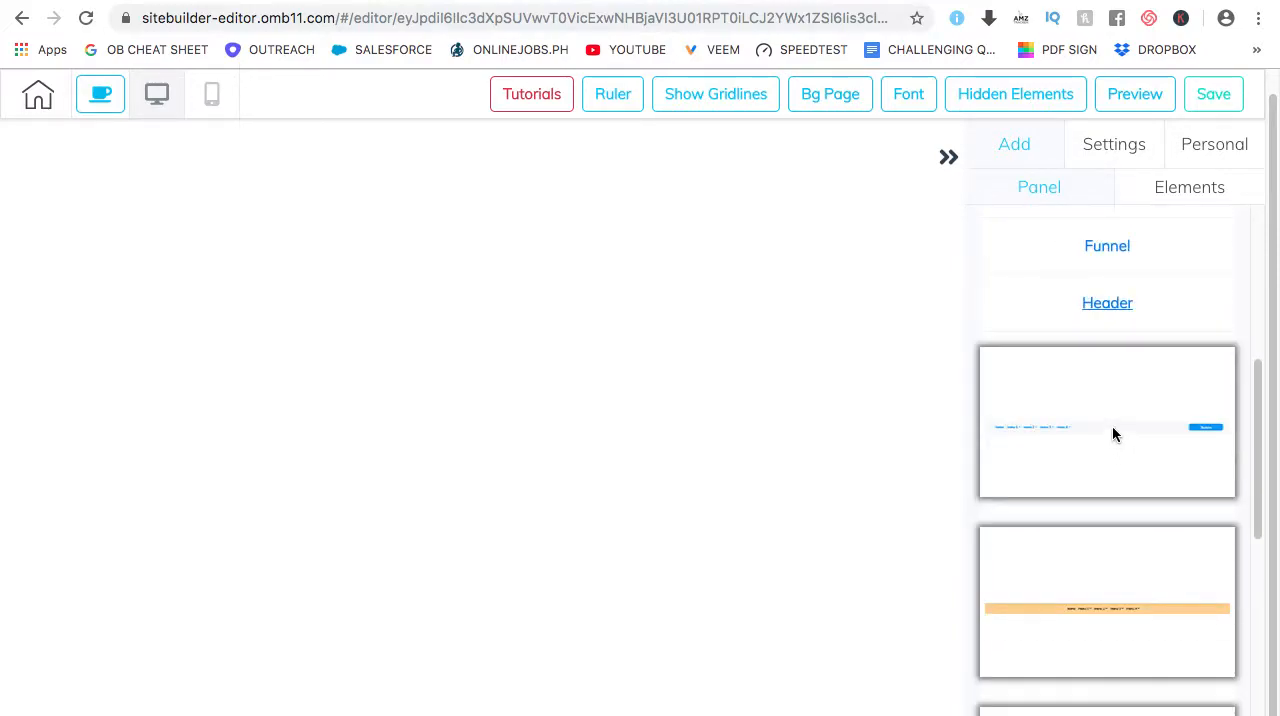
{"action": "scroll", "coordinate": [1104, 400], "scroll_direction": "down", "scroll_amount": 4}
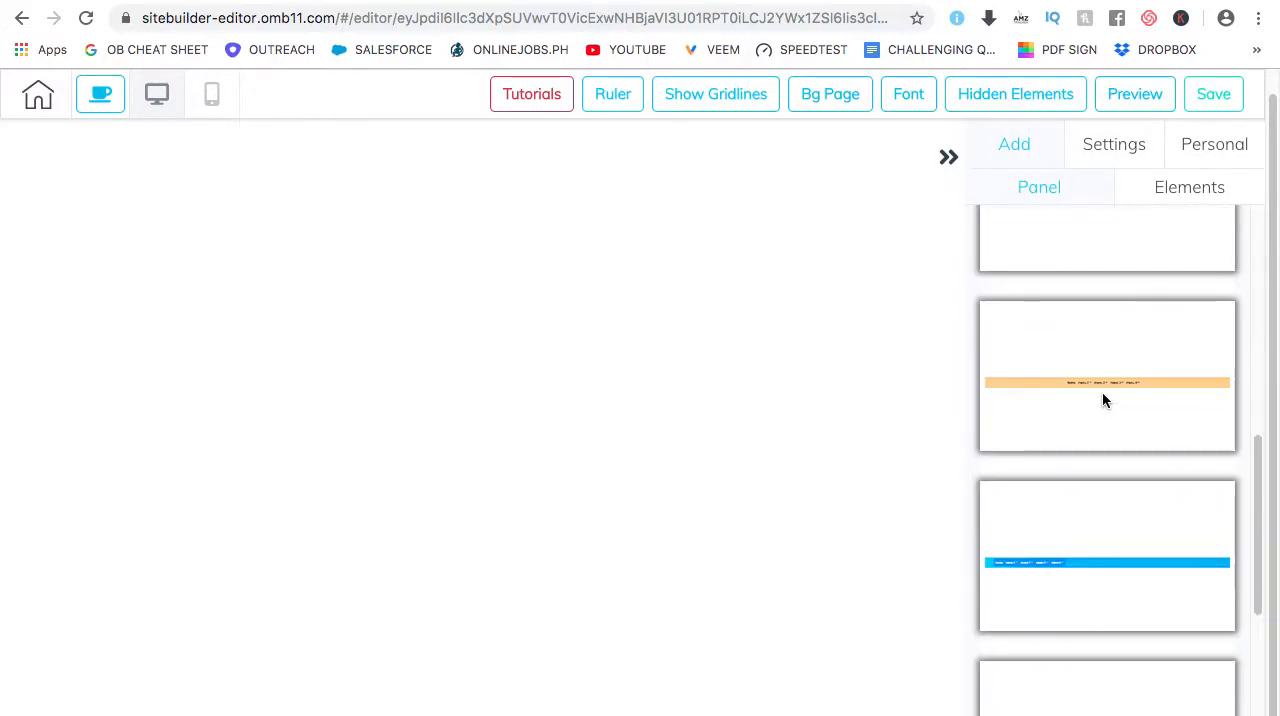
{"action": "scroll", "coordinate": [1093, 408], "scroll_direction": "up", "scroll_amount": 5}
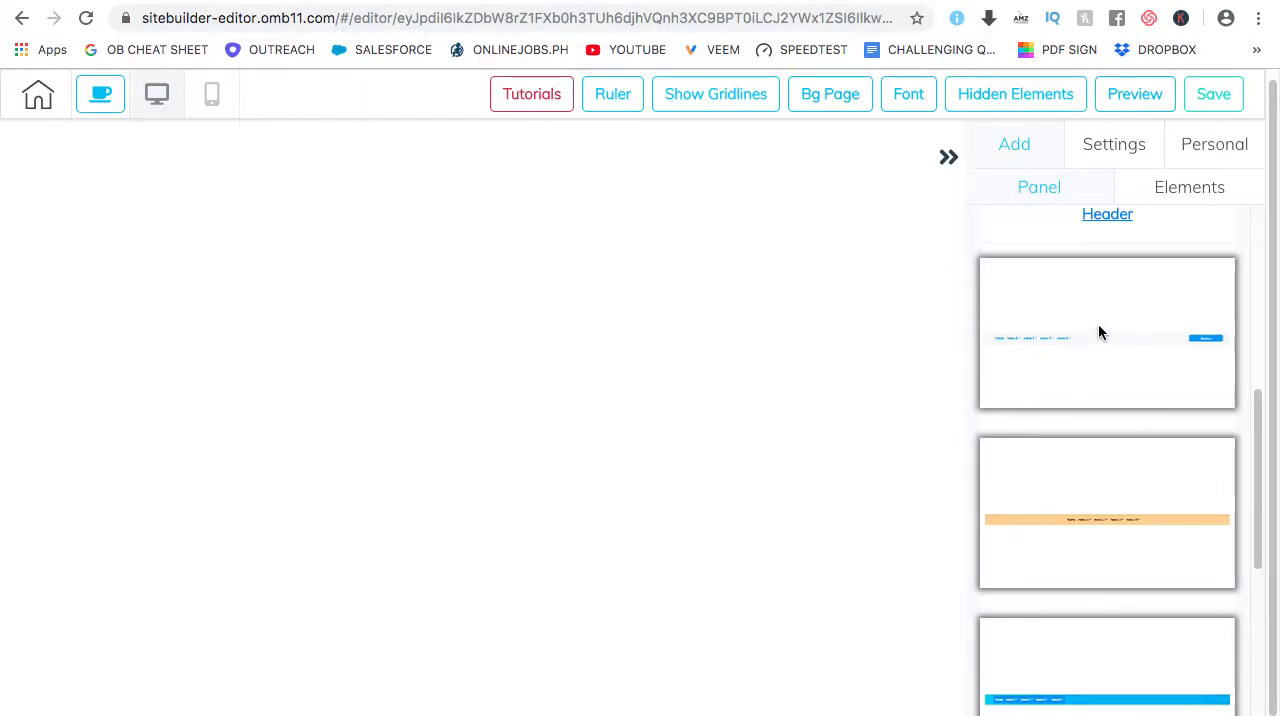
{"action": "left_click", "coordinate": [1098, 327]}
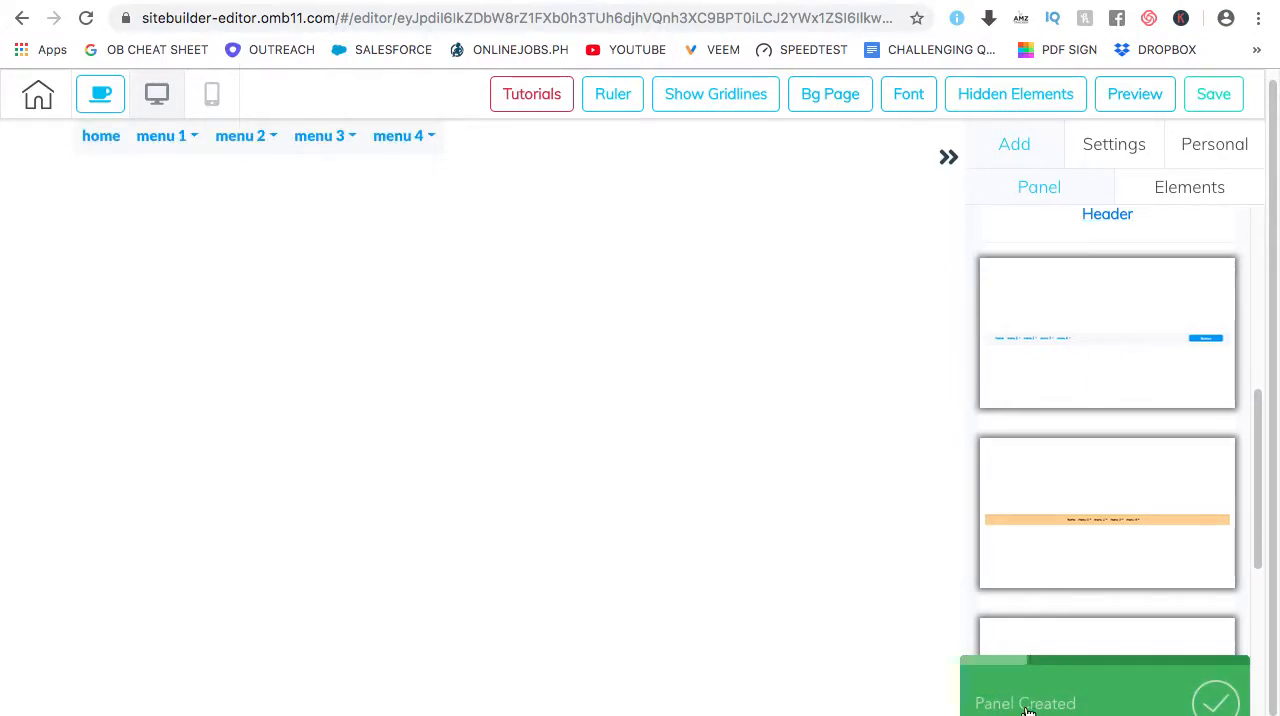
{"action": "left_click", "coordinate": [949, 160]}
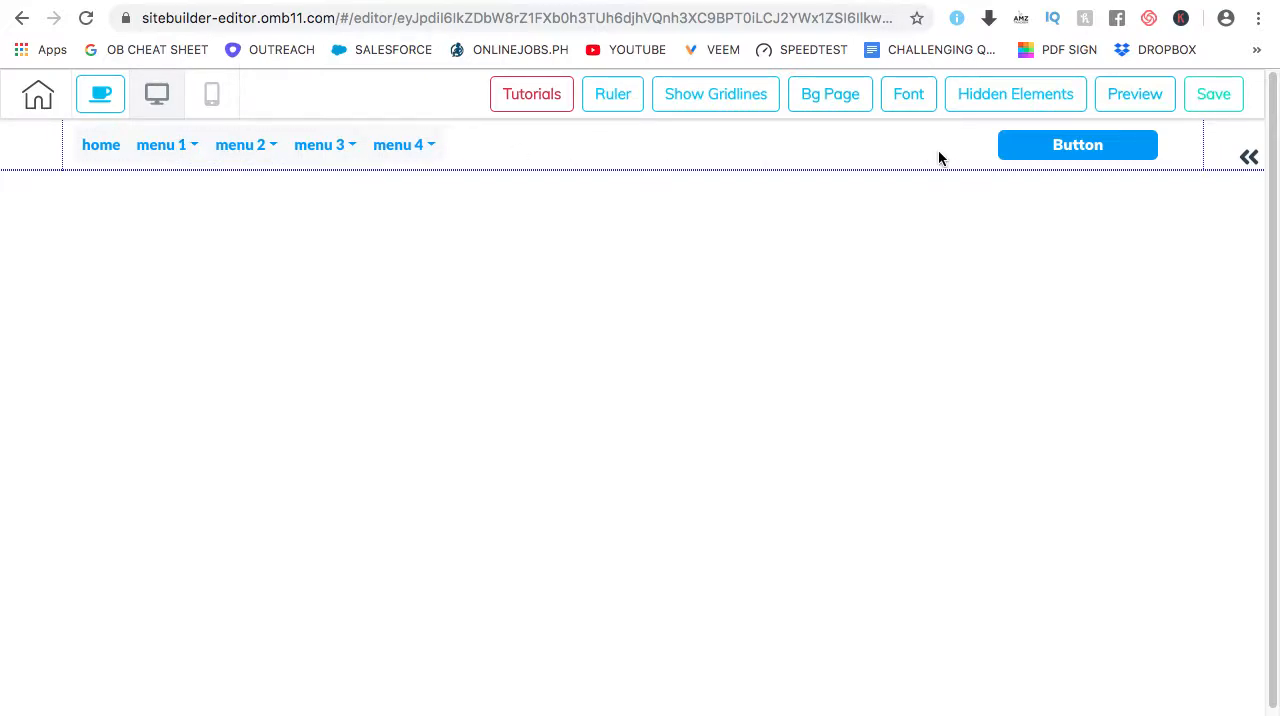
Set the header panel's height to 62
{"action": "left_click", "coordinate": [598, 152]}
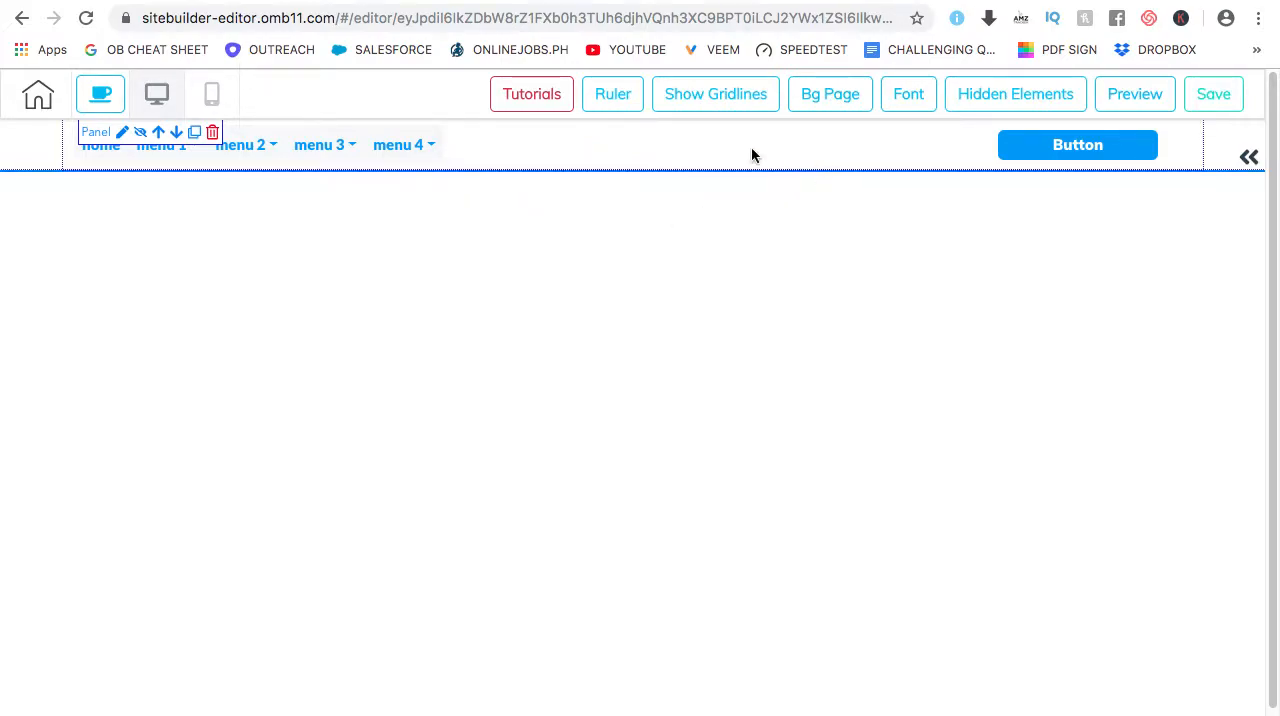
{"action": "left_click", "coordinate": [599, 158]}
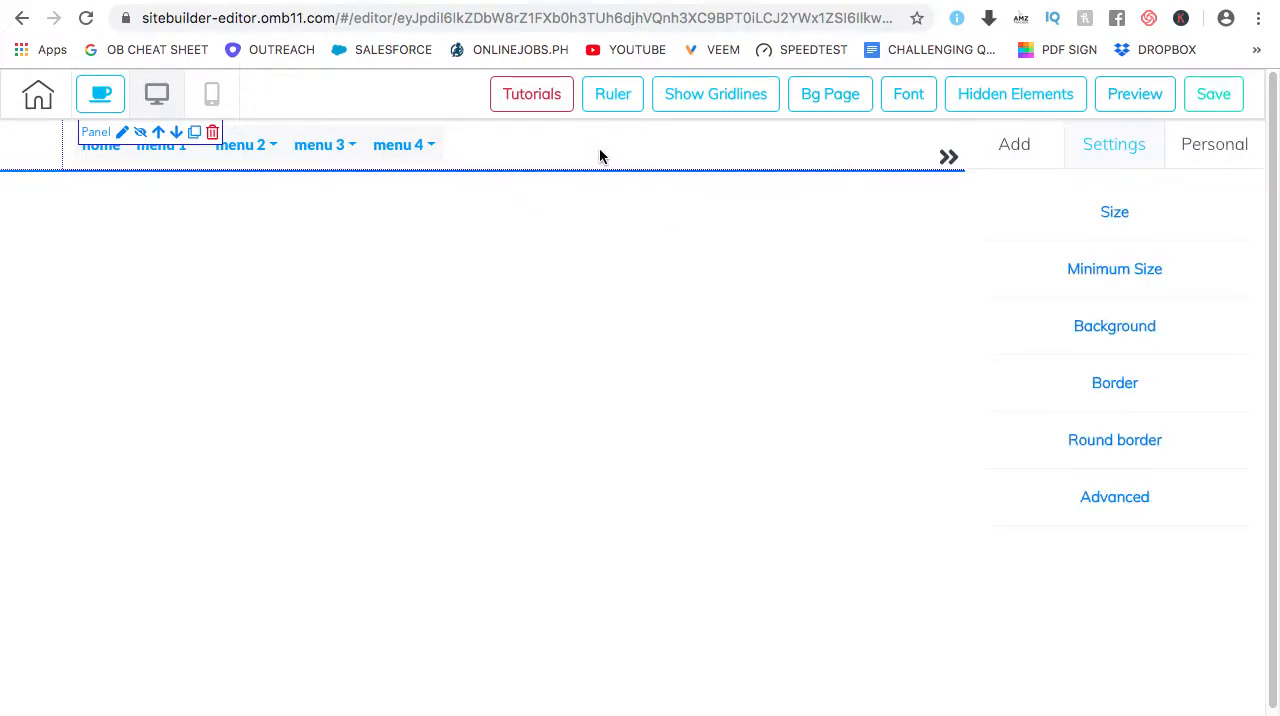
{"action": "left_click", "coordinate": [1112, 220]}
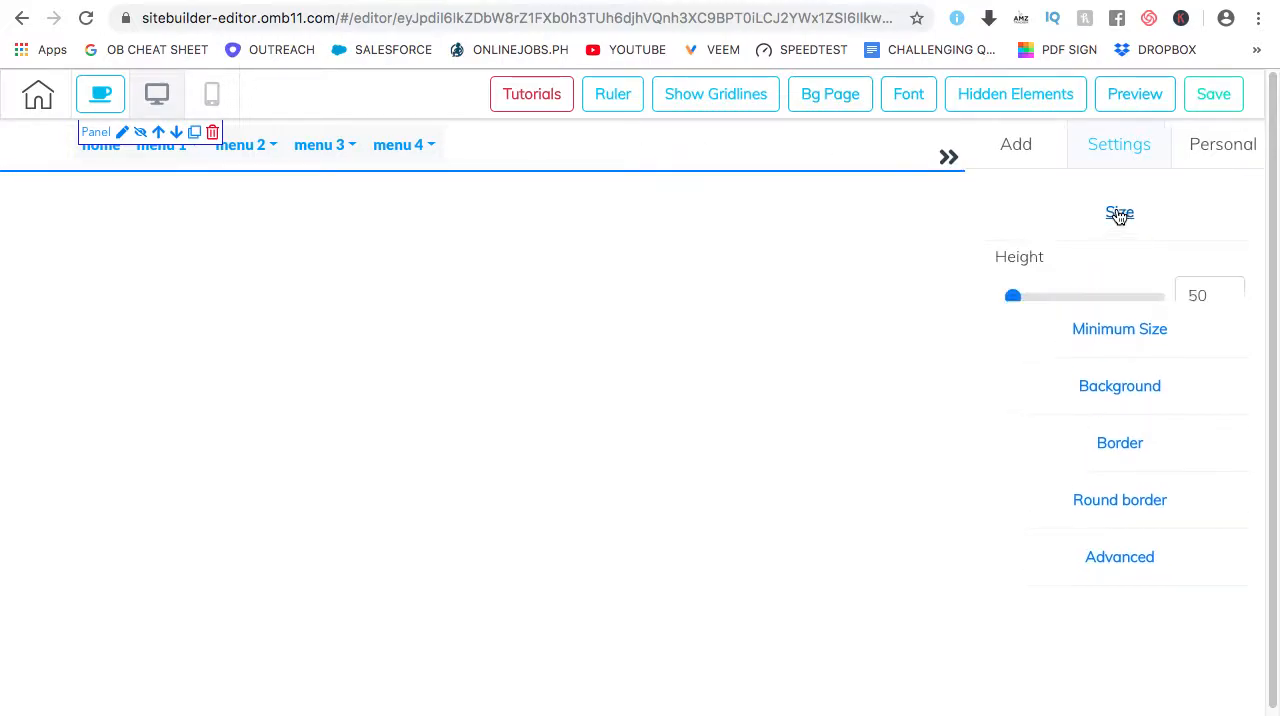
{"action": "mouse_move", "coordinate": [1014, 299]}
{"action": "left_mouse_down"}
{"action": "mouse_move", "coordinate": [1031, 302]}
{"action": "mouse_move", "coordinate": [1014, 295]}
{"action": "left_mouse_up"}
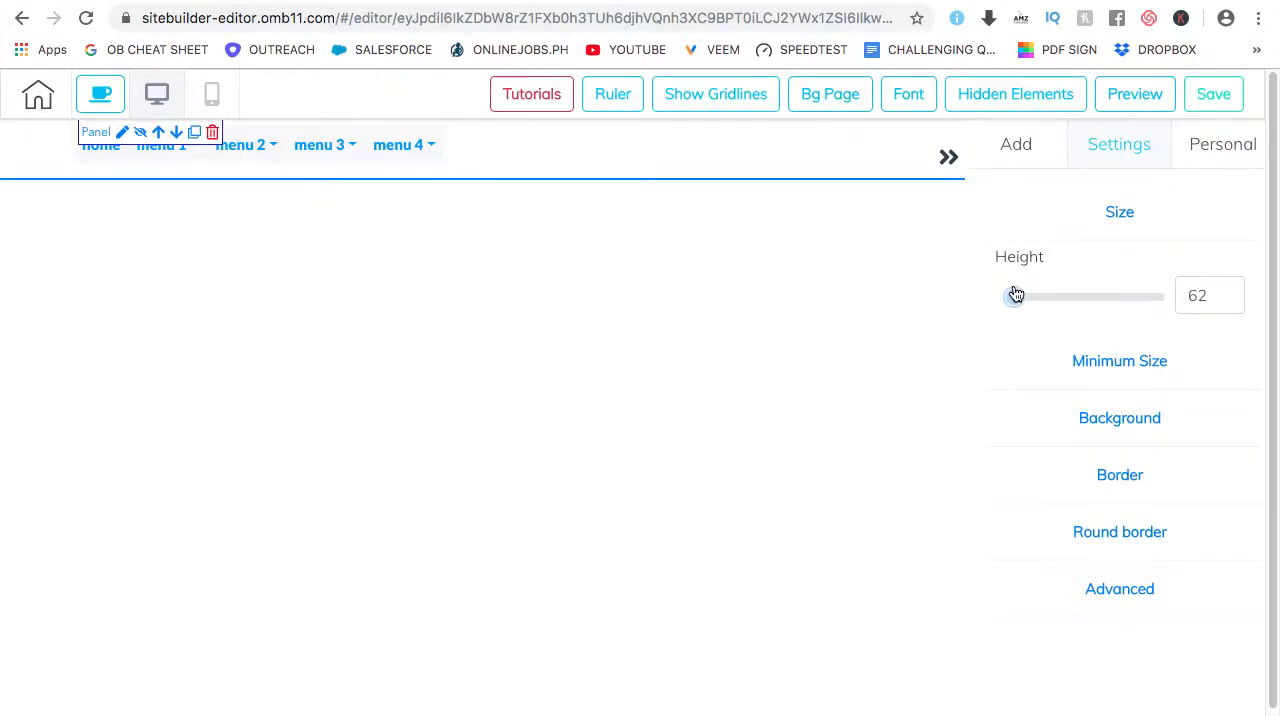
{"action": "left_click", "coordinate": [1117, 218]}
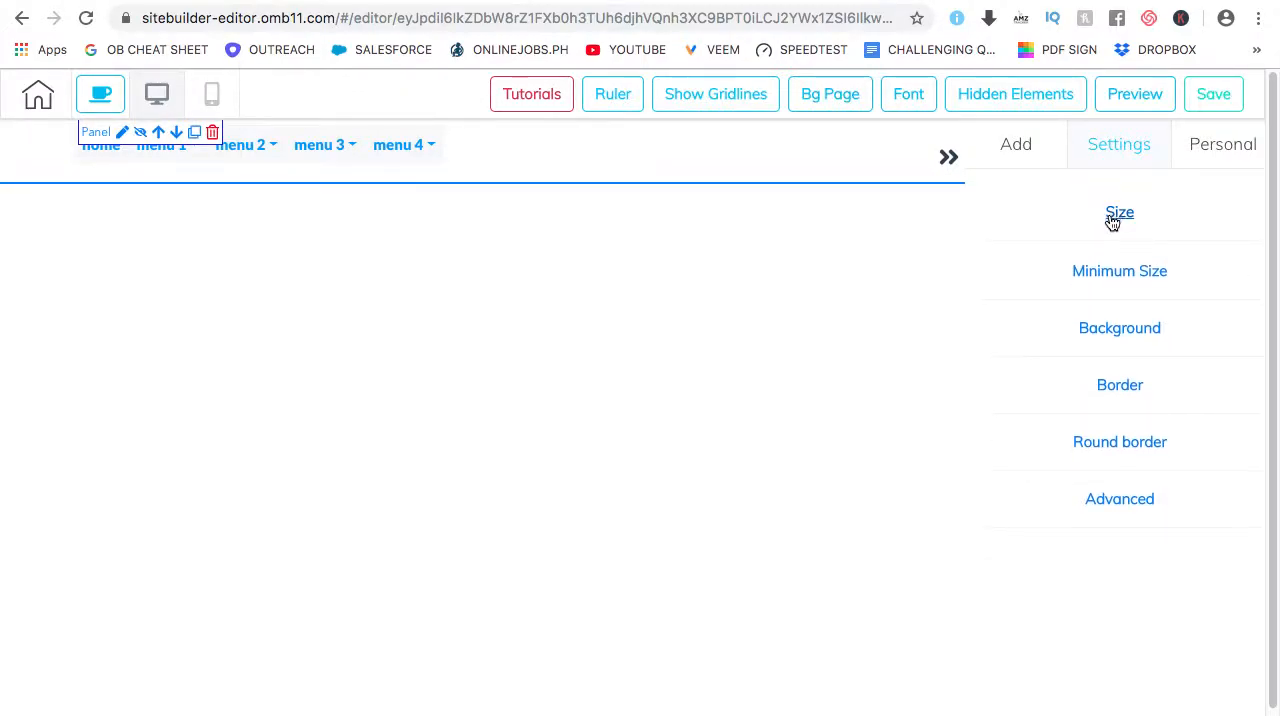
Review the header panel's Minimum Size, Background, Border and Round border settings
{"action": "left_click", "coordinate": [1121, 274]}
{"action": "left_click", "coordinate": [1121, 274]}
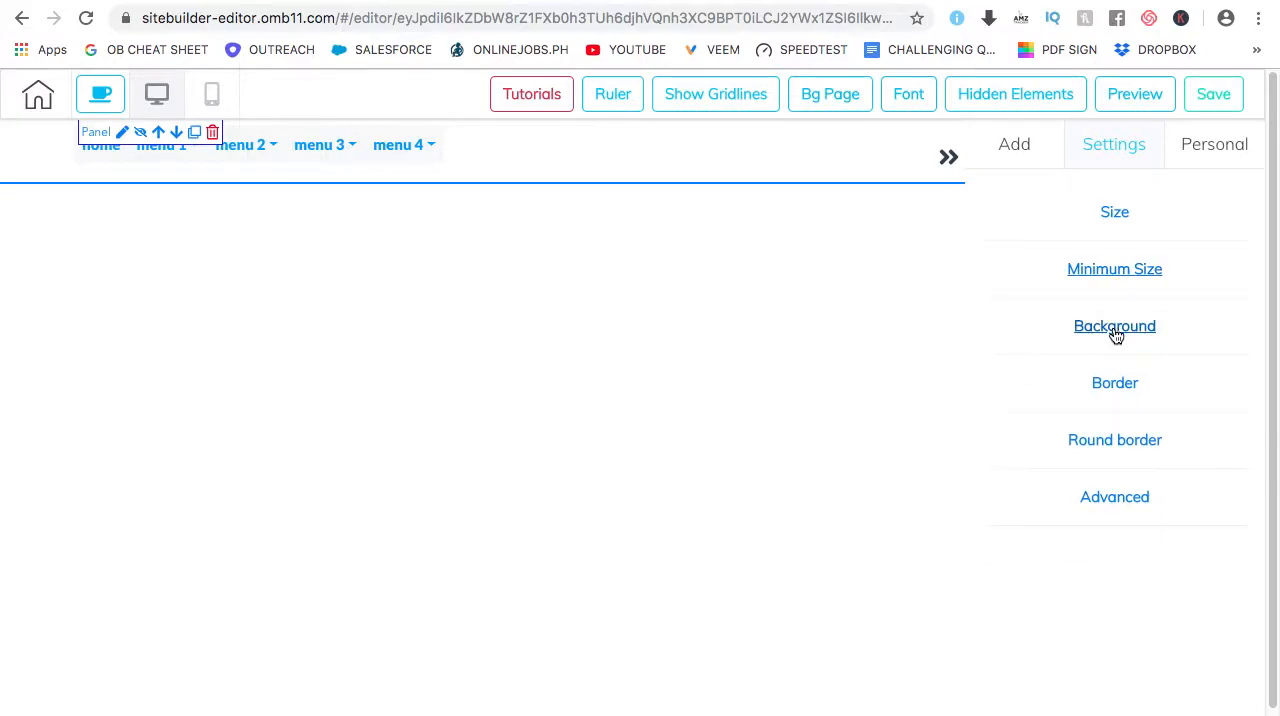
{"action": "left_click", "coordinate": [1116, 330]}
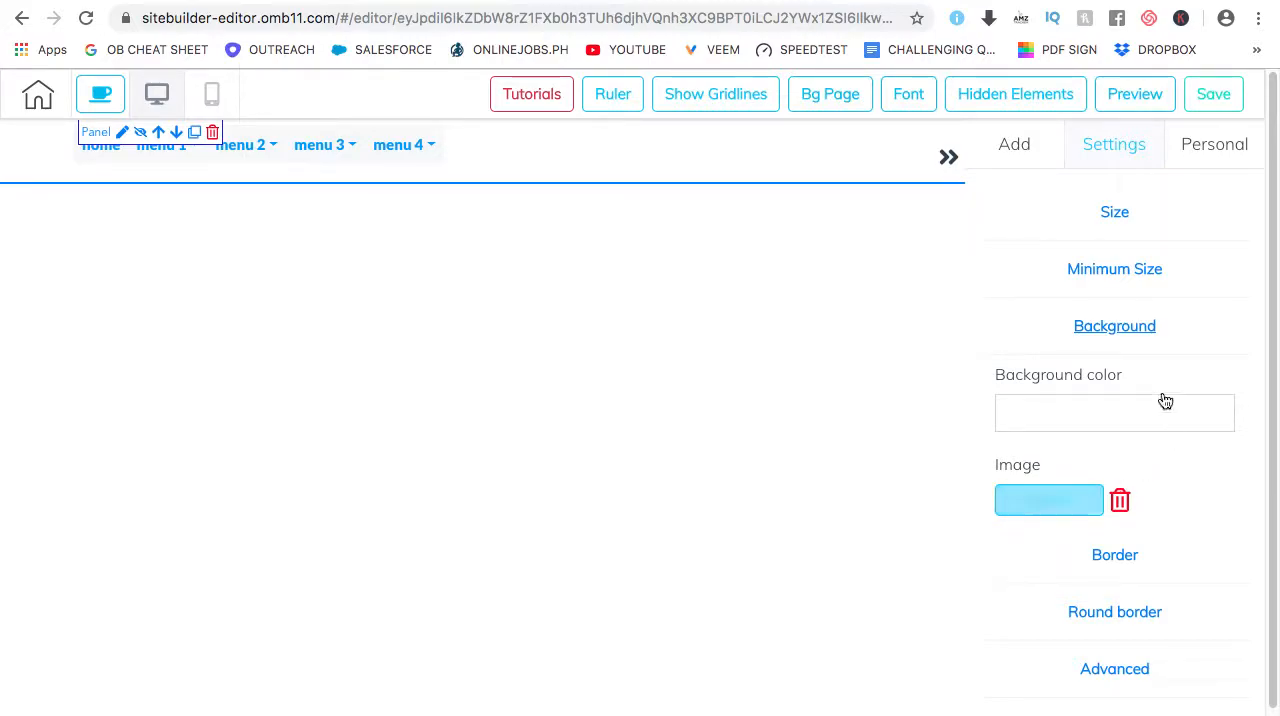
{"action": "left_click", "coordinate": [1136, 329]}
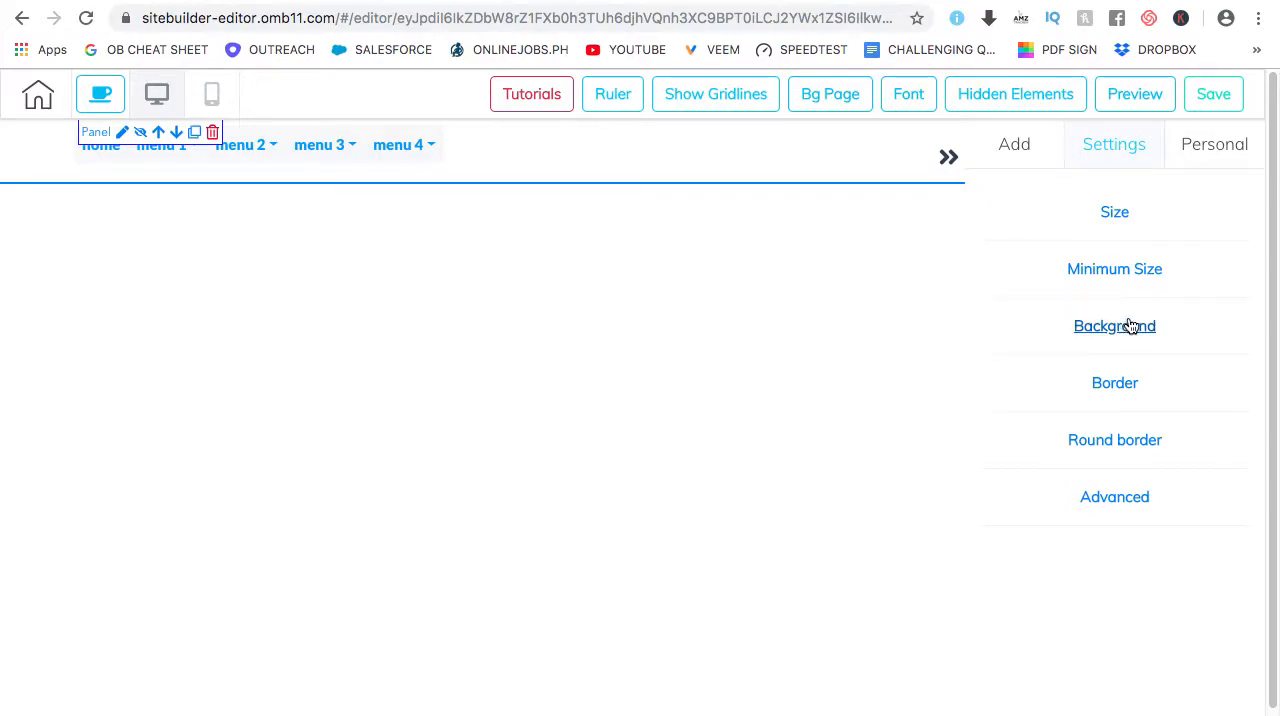
{"action": "left_click", "coordinate": [1130, 327]}
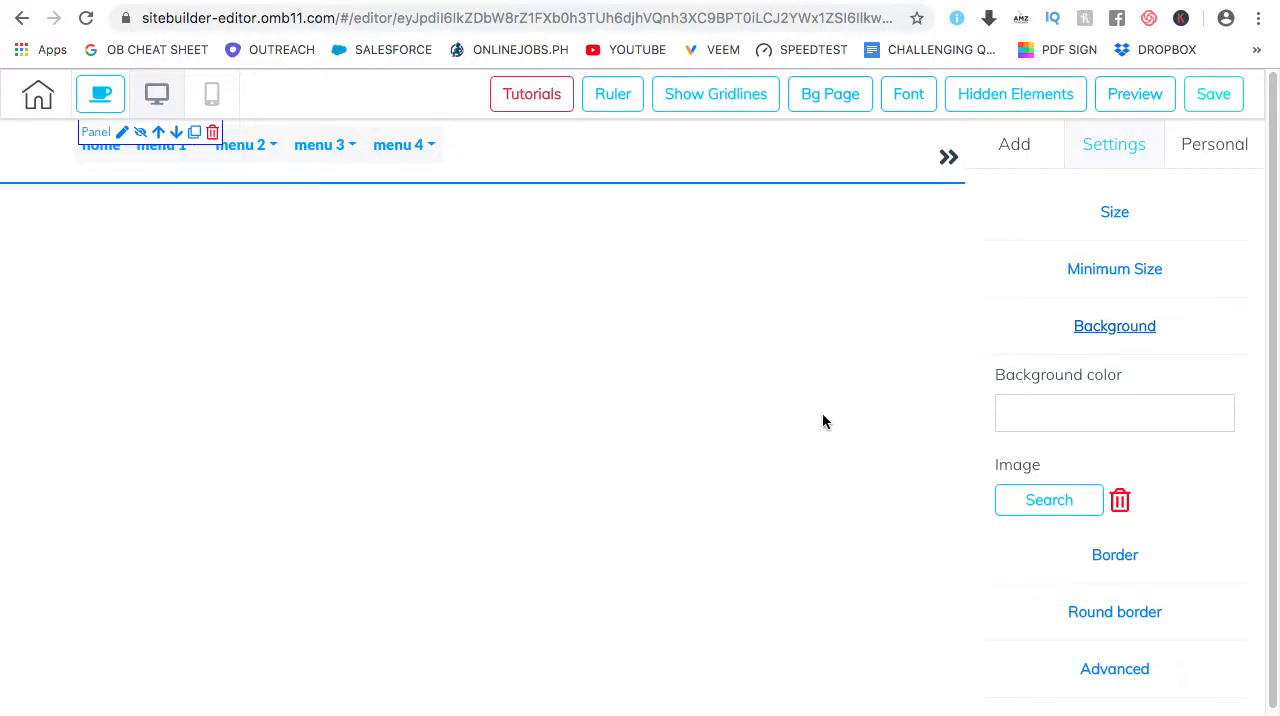
{"action": "left_click", "coordinate": [1125, 335]}
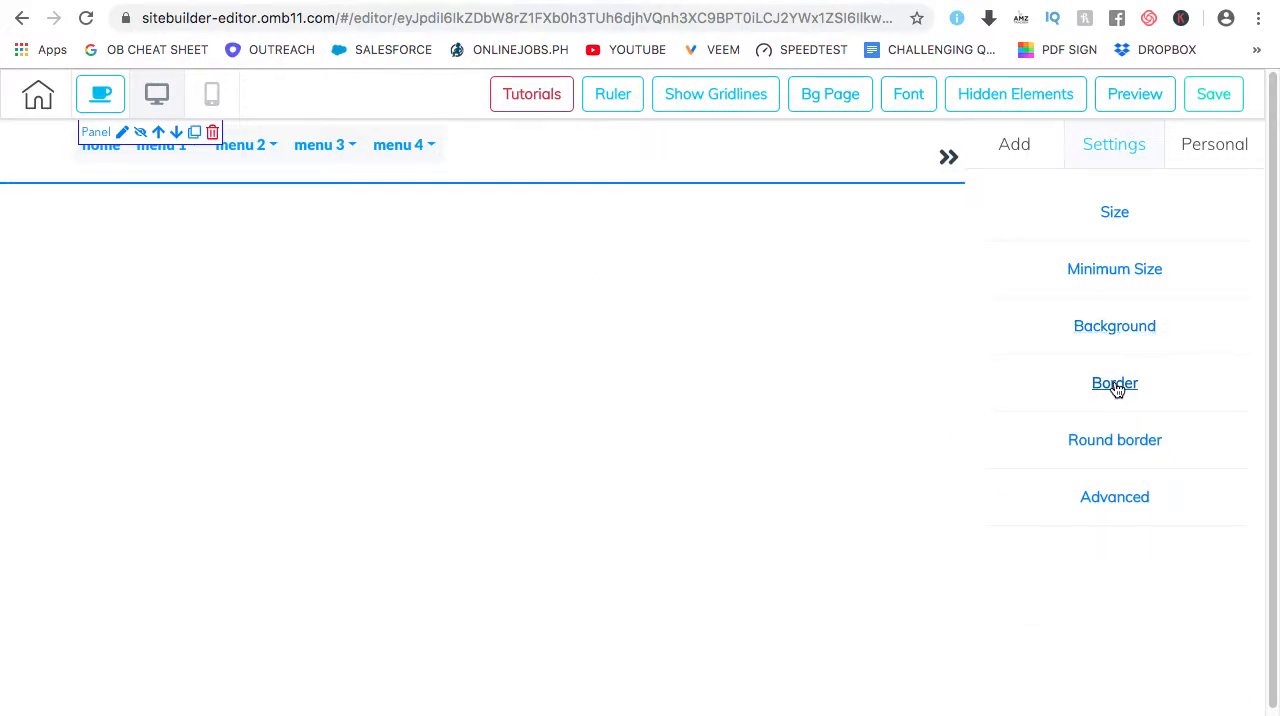
{"action": "left_click", "coordinate": [1115, 386]}
{"action": "left_click", "coordinate": [1117, 388]}
{"action": "left_click", "coordinate": [1118, 447]}
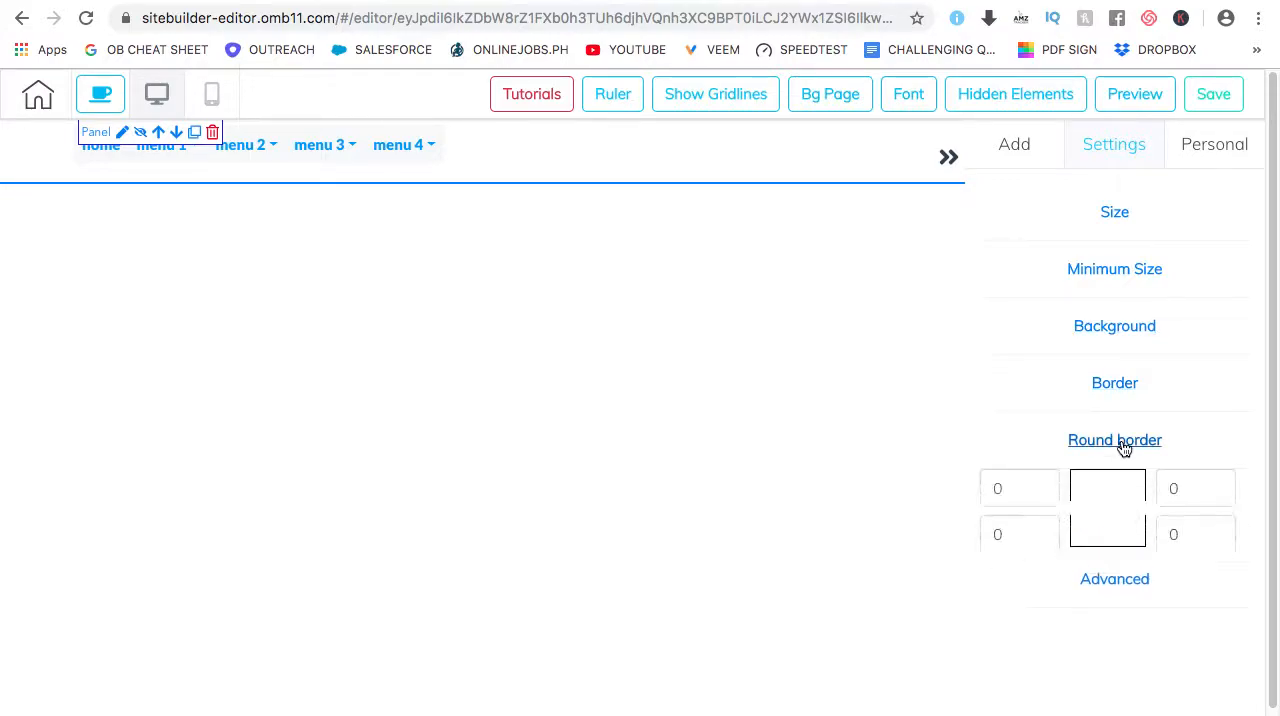
{"action": "left_click", "coordinate": [1121, 448]}
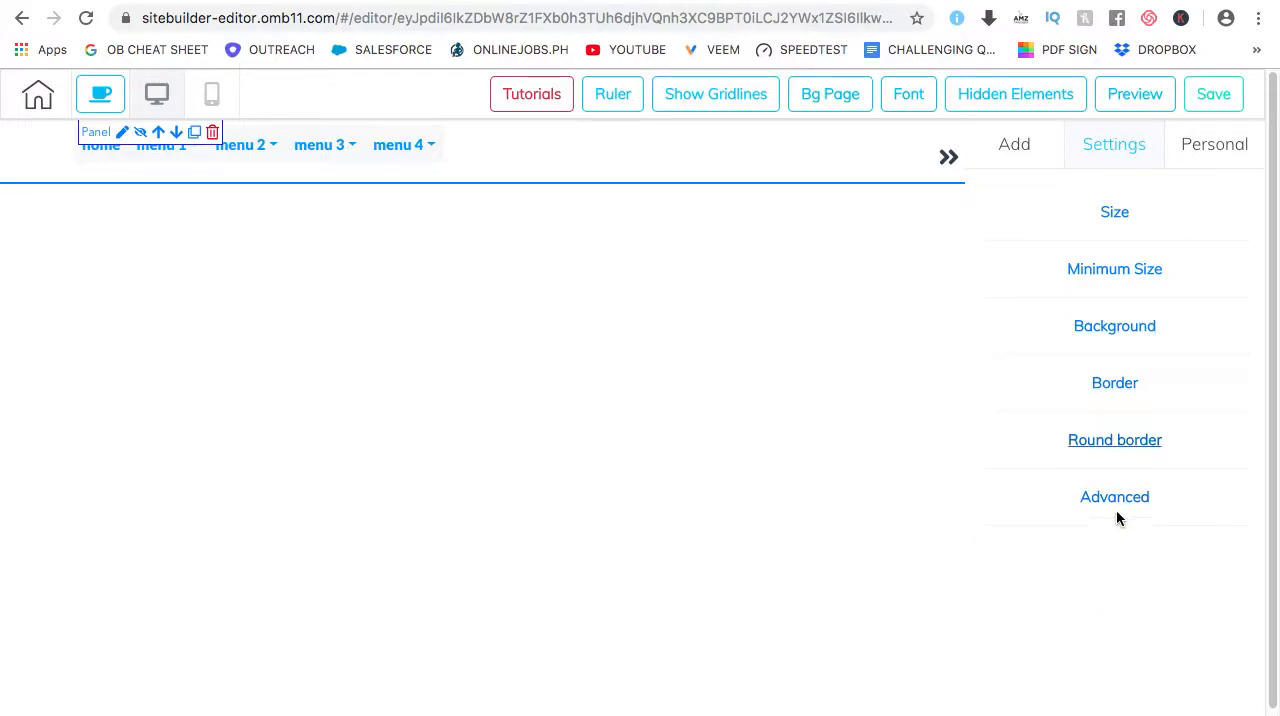
Examine the header panel's Advanced settings, including the anchor and Save Element options, and close its settings
{"action": "left_click", "coordinate": [1118, 502]}
{"action": "scroll", "coordinate": [1119, 483], "scroll_direction": "down", "scroll_amount": 2}
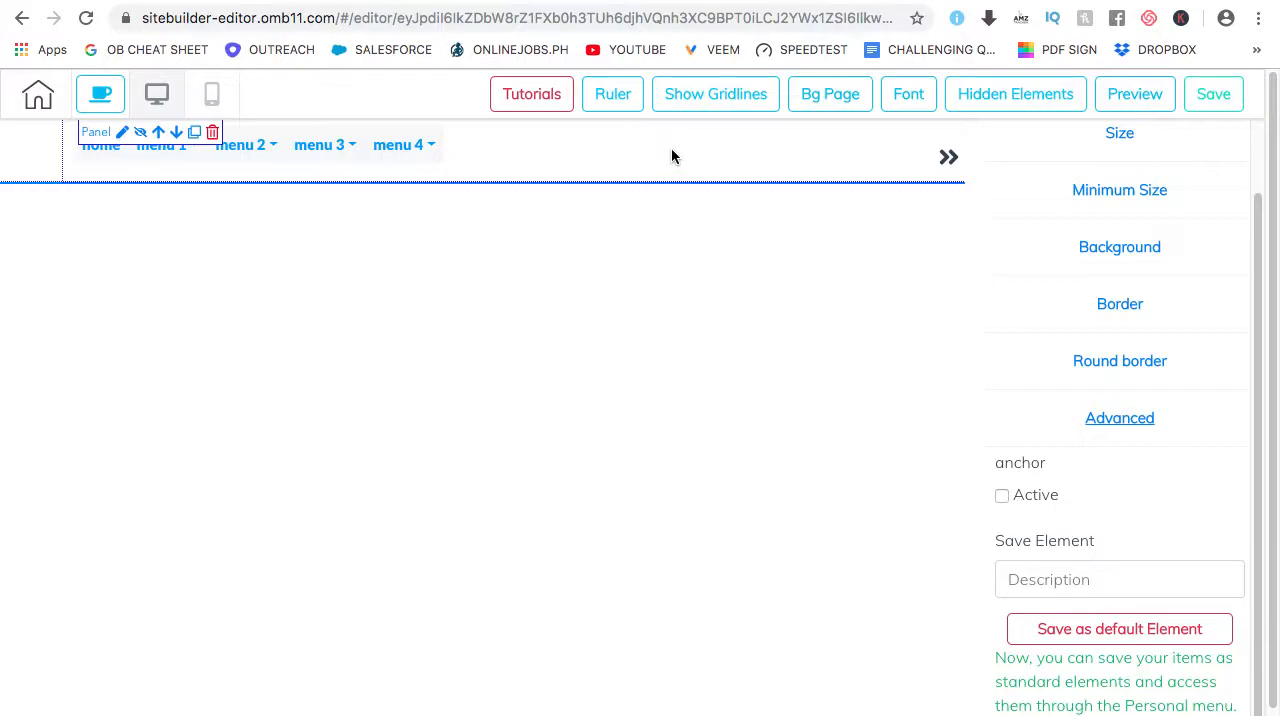
{"action": "left_click", "coordinate": [1050, 581]}
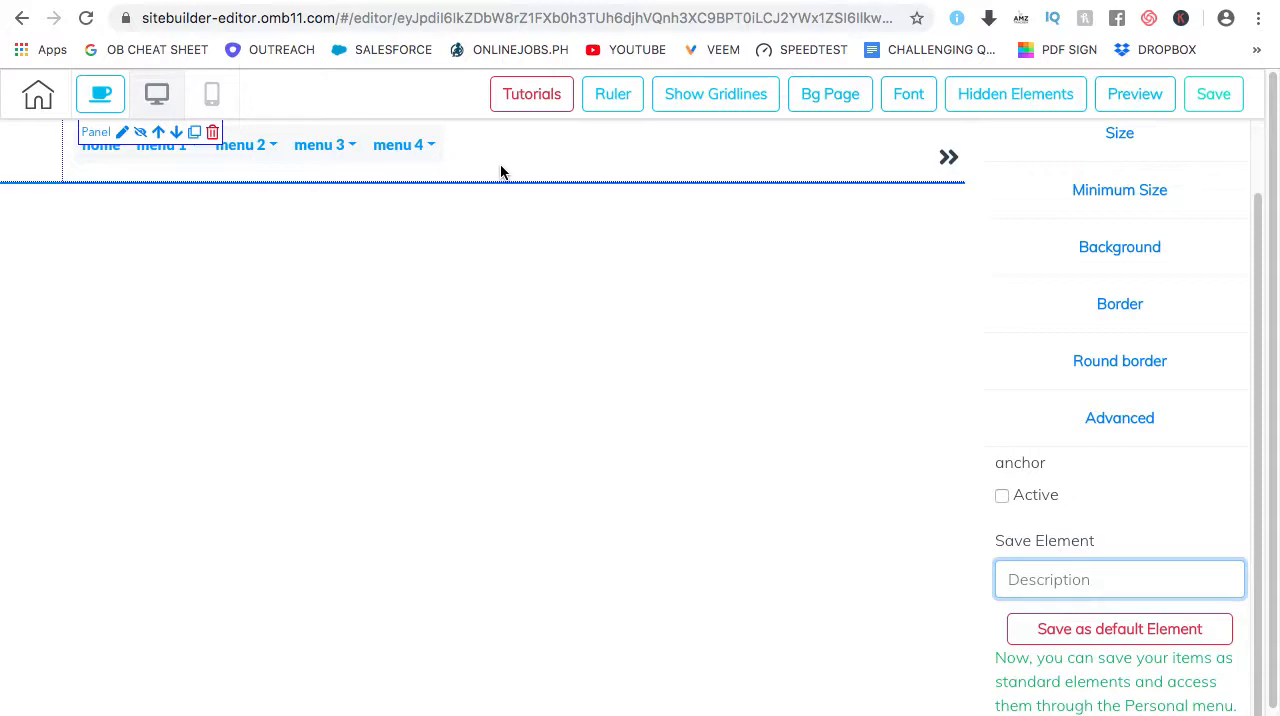
{"action": "left_click", "coordinate": [948, 158]}
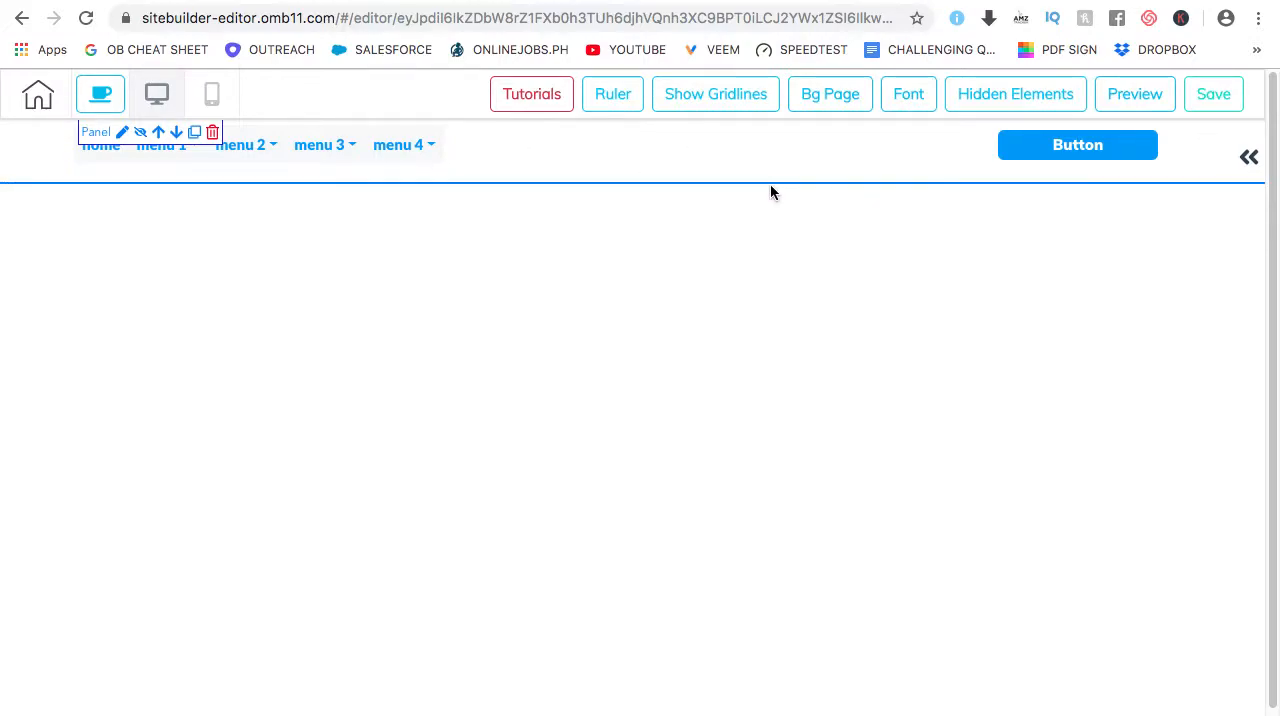
Add the dark Sales Funnels design from the 1st Fold panels below the header and look over the inserted panel
{"action": "left_click", "coordinate": [1249, 157]}
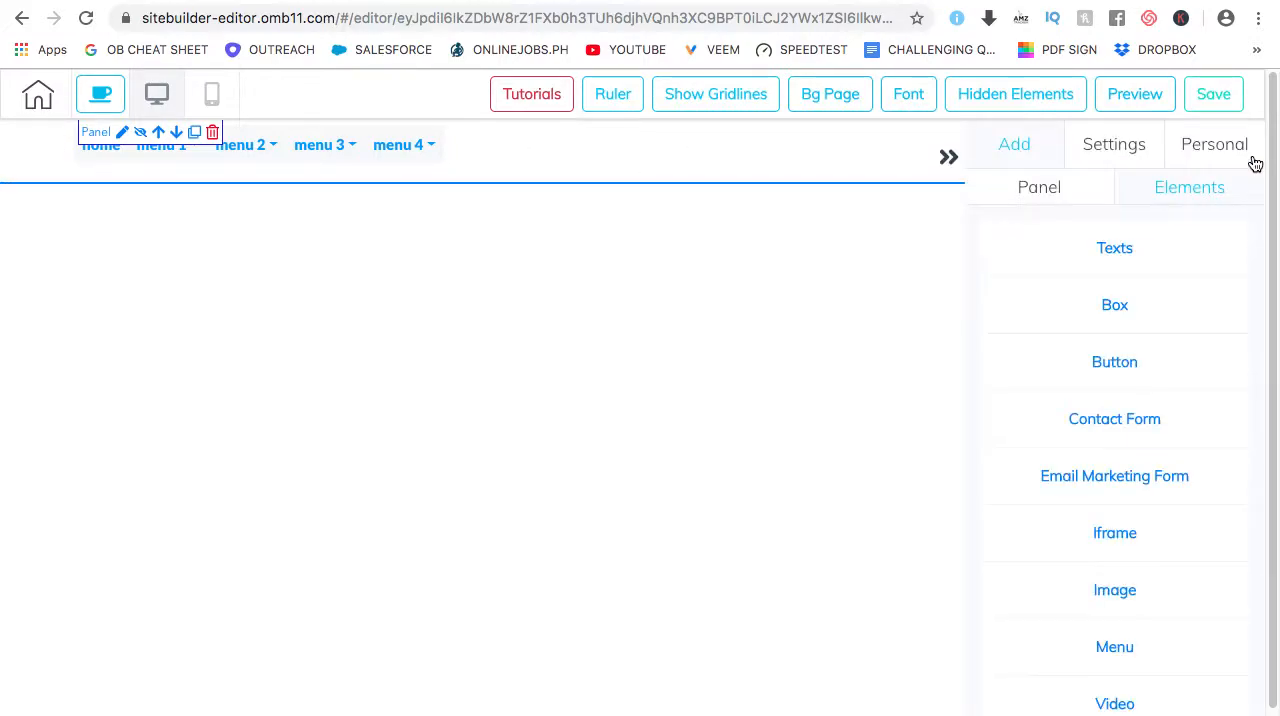
{"action": "left_click", "coordinate": [1041, 190]}
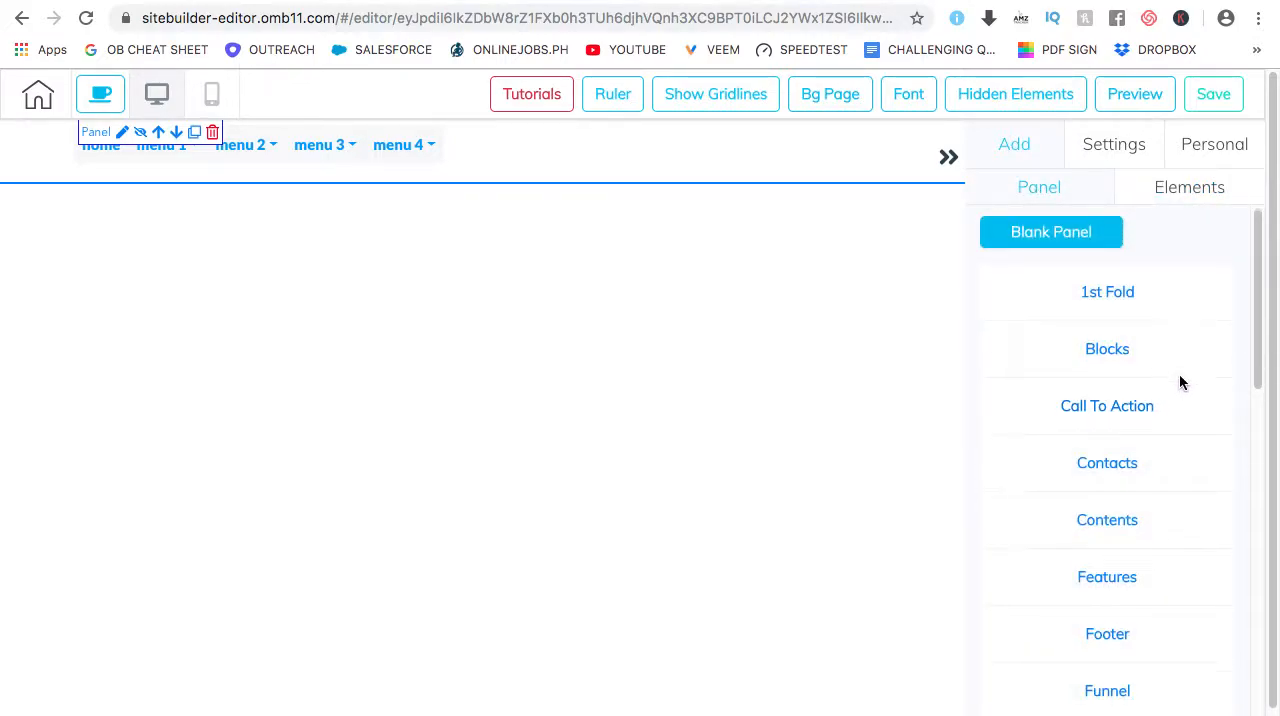
{"action": "scroll", "coordinate": [1170, 380], "scroll_direction": "down", "scroll_amount": 1}
{"action": "scroll", "coordinate": [1150, 315], "scroll_direction": "up", "scroll_amount": 1}
{"action": "scroll", "coordinate": [1157, 326], "scroll_direction": "down", "scroll_amount": 3}
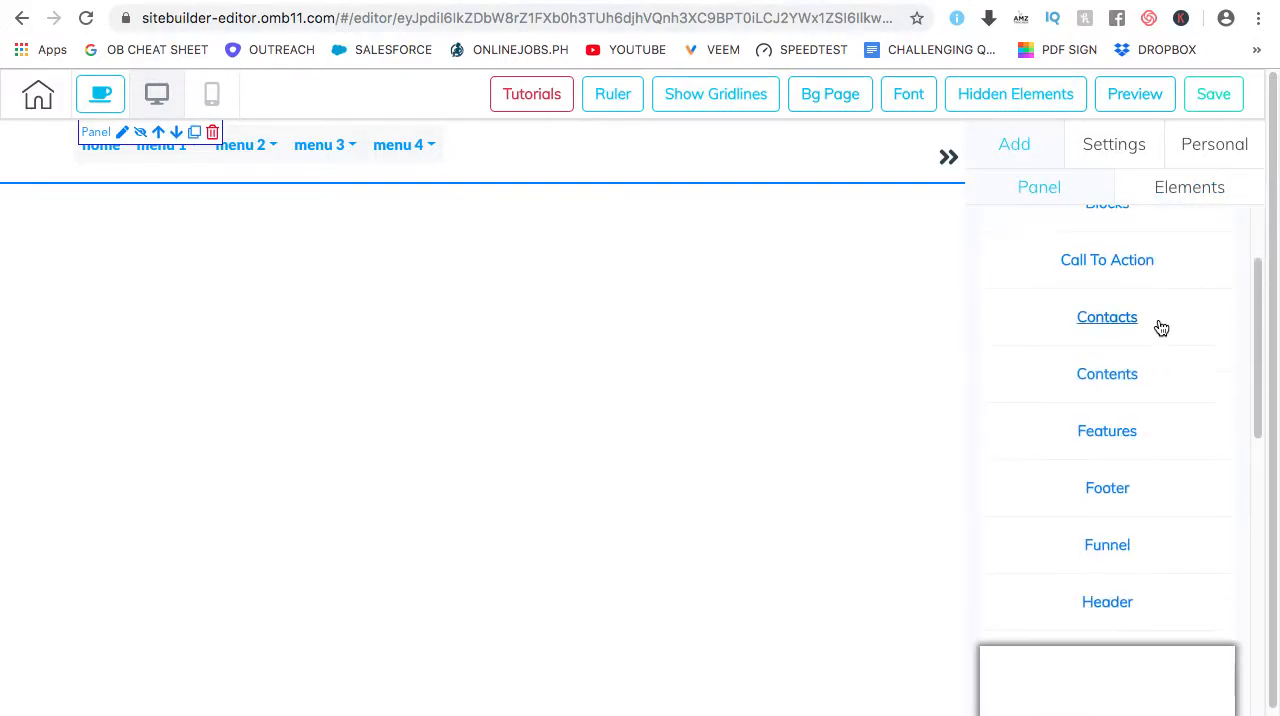
{"action": "scroll", "coordinate": [1146, 540], "scroll_direction": "up", "scroll_amount": 2}
{"action": "scroll", "coordinate": [1146, 494], "scroll_direction": "down", "scroll_amount": 2}
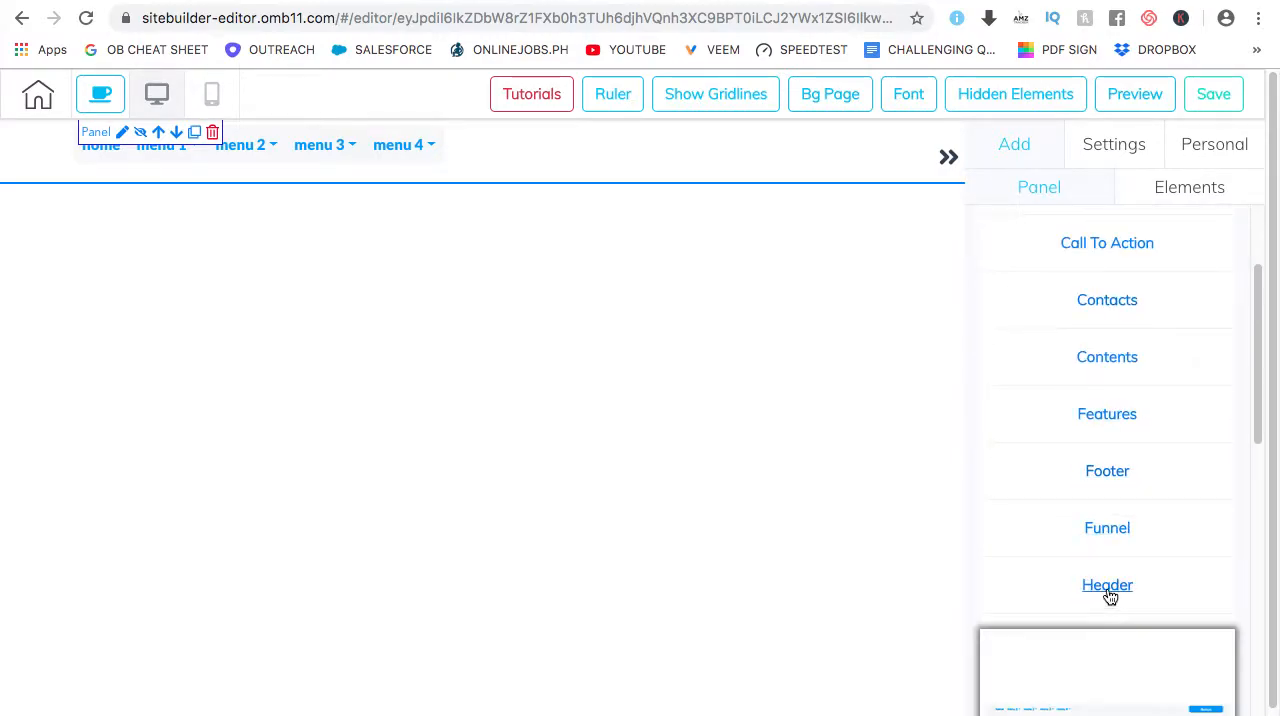
{"action": "scroll", "coordinate": [1163, 449], "scroll_direction": "up", "scroll_amount": 2}
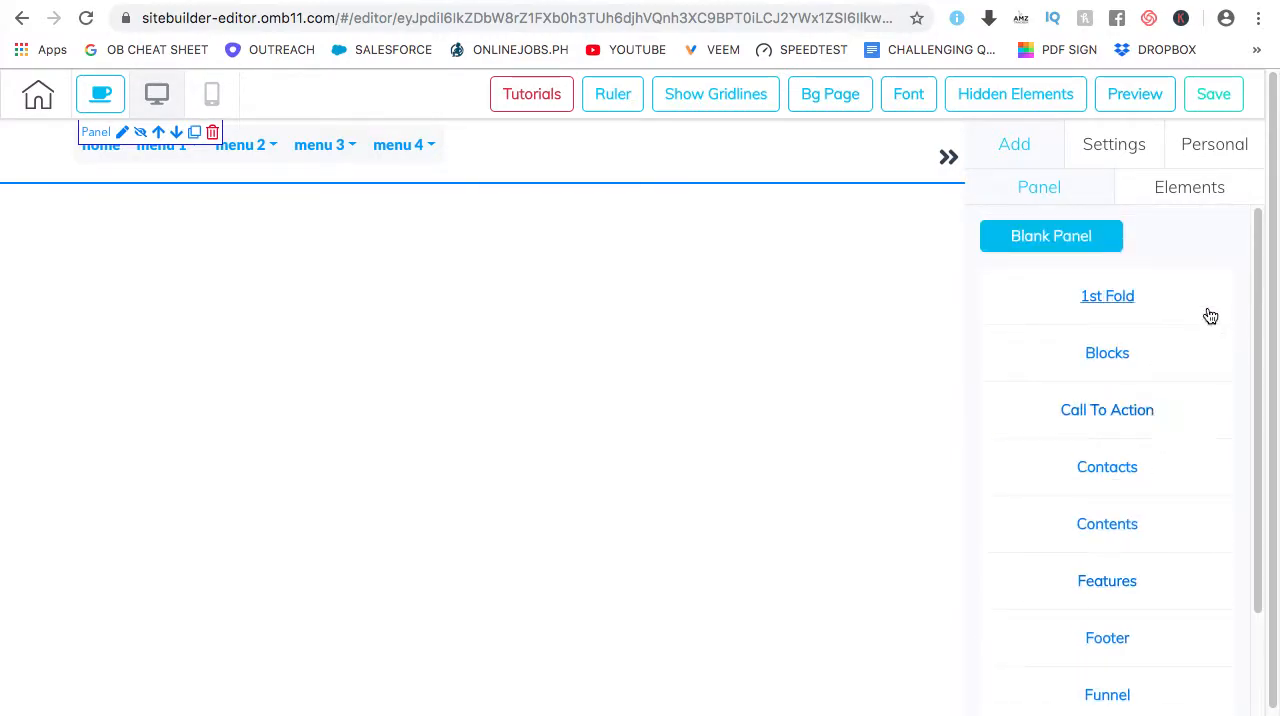
{"action": "left_click", "coordinate": [1109, 298]}
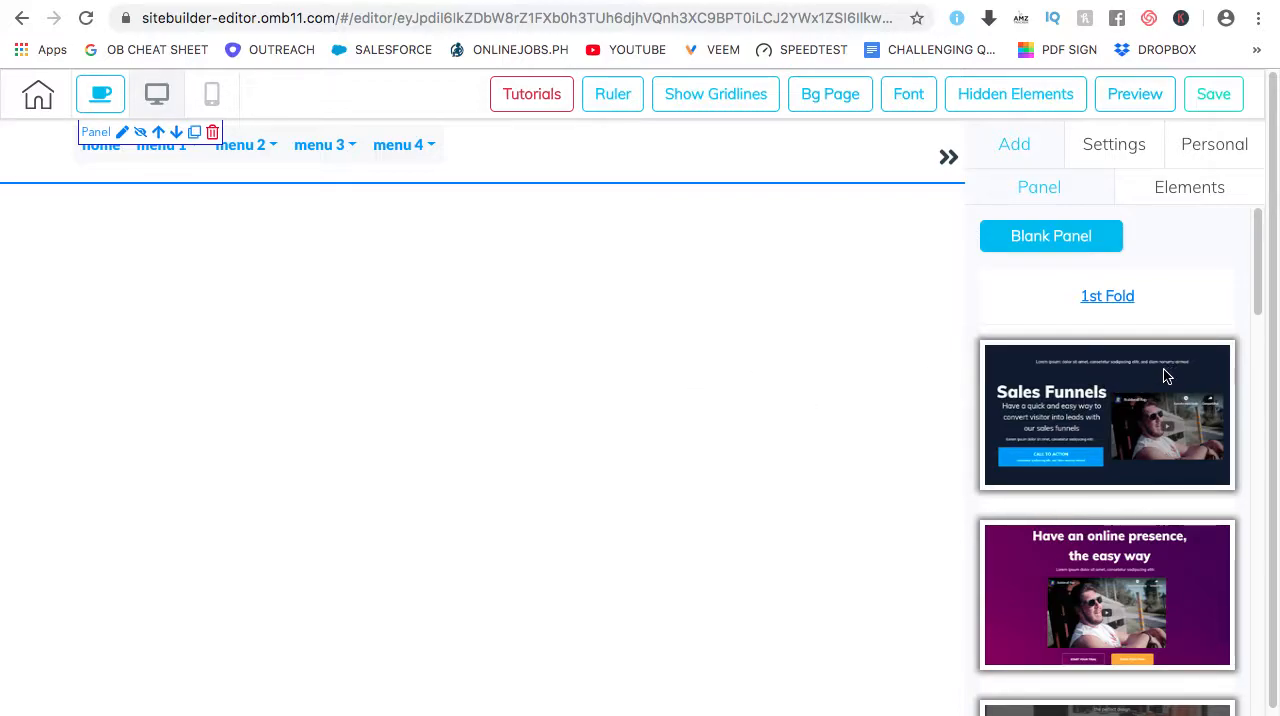
{"action": "scroll", "coordinate": [1160, 375], "scroll_direction": "down", "scroll_amount": 3}
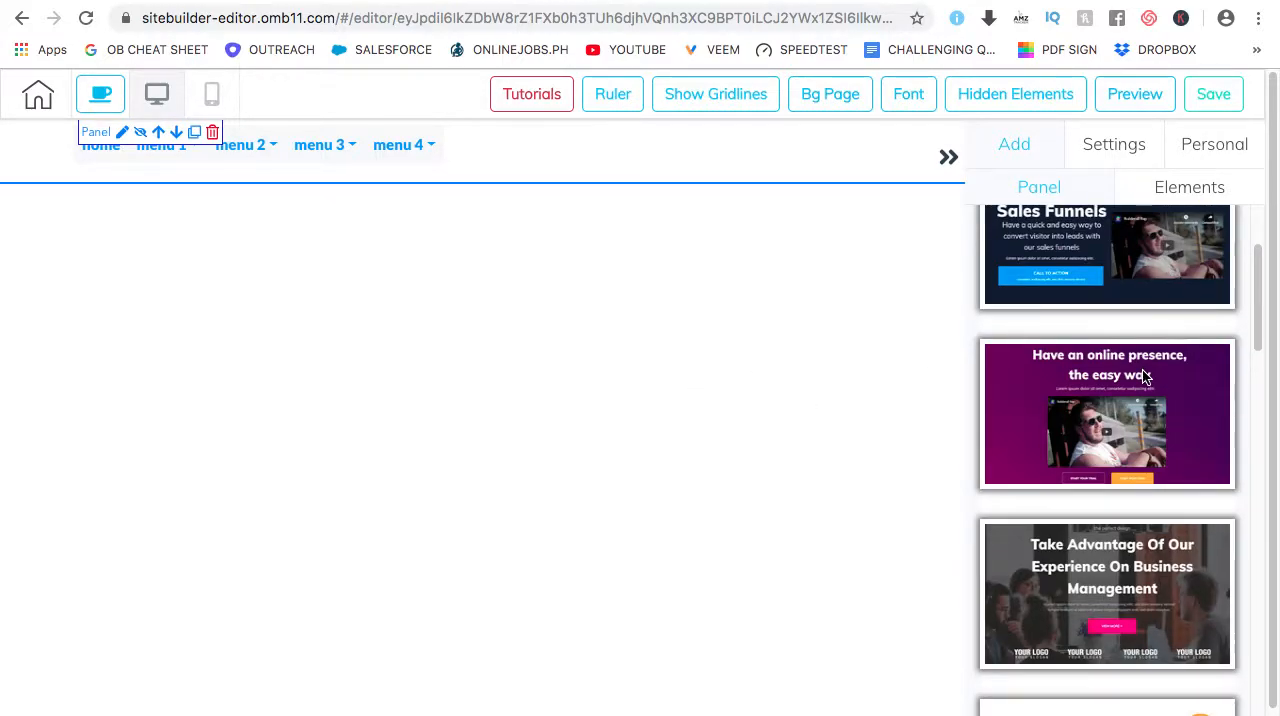
{"action": "scroll", "coordinate": [1140, 370], "scroll_direction": "up", "scroll_amount": 3}
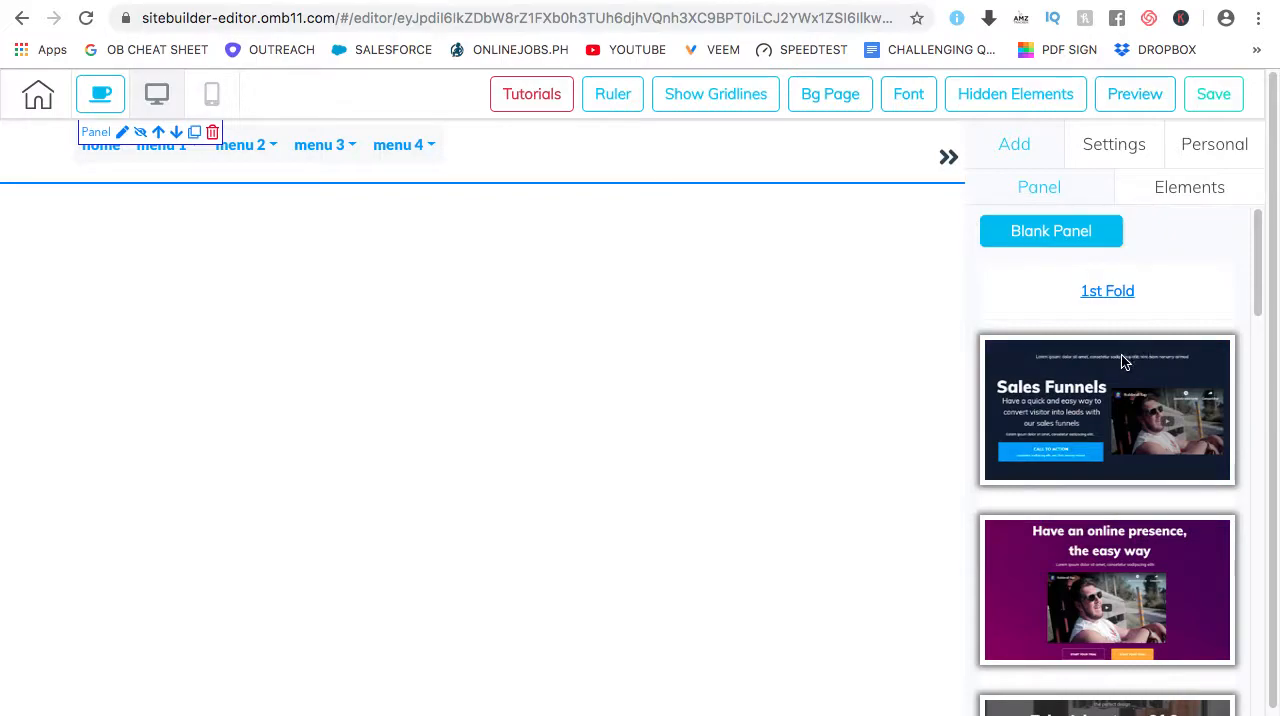
{"action": "left_click", "coordinate": [1088, 400]}
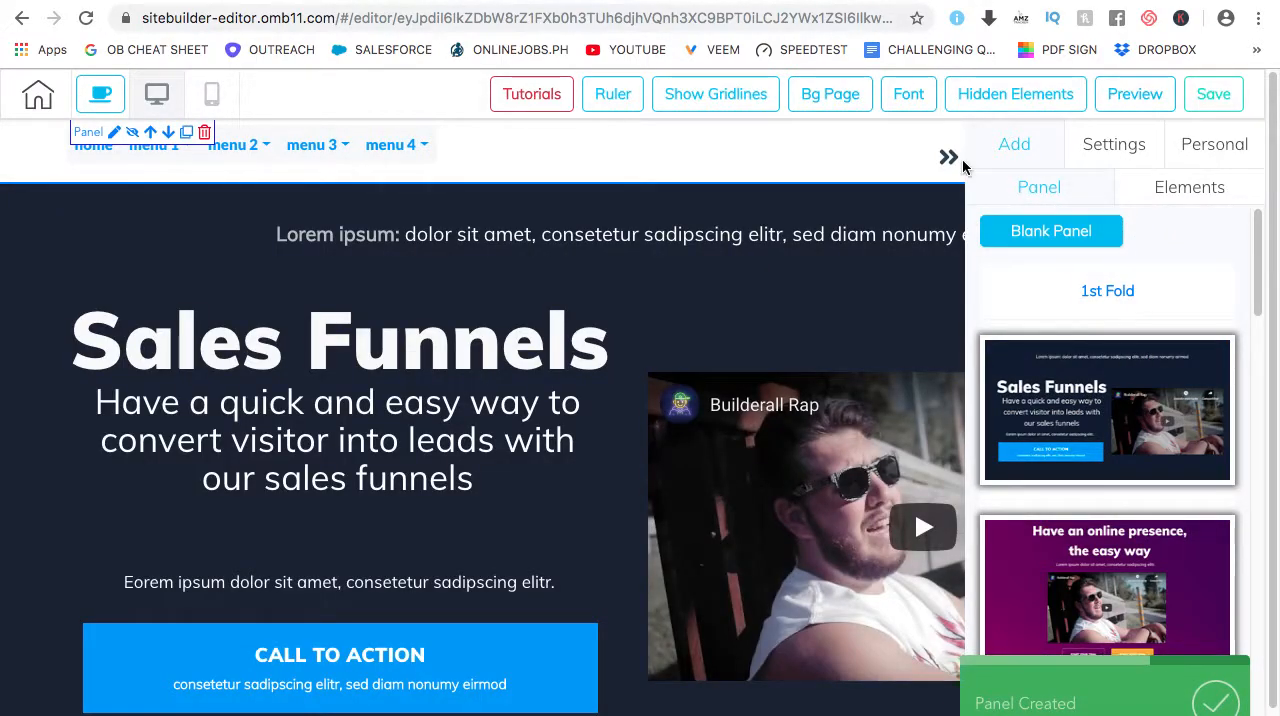
{"action": "left_click", "coordinate": [950, 158]}
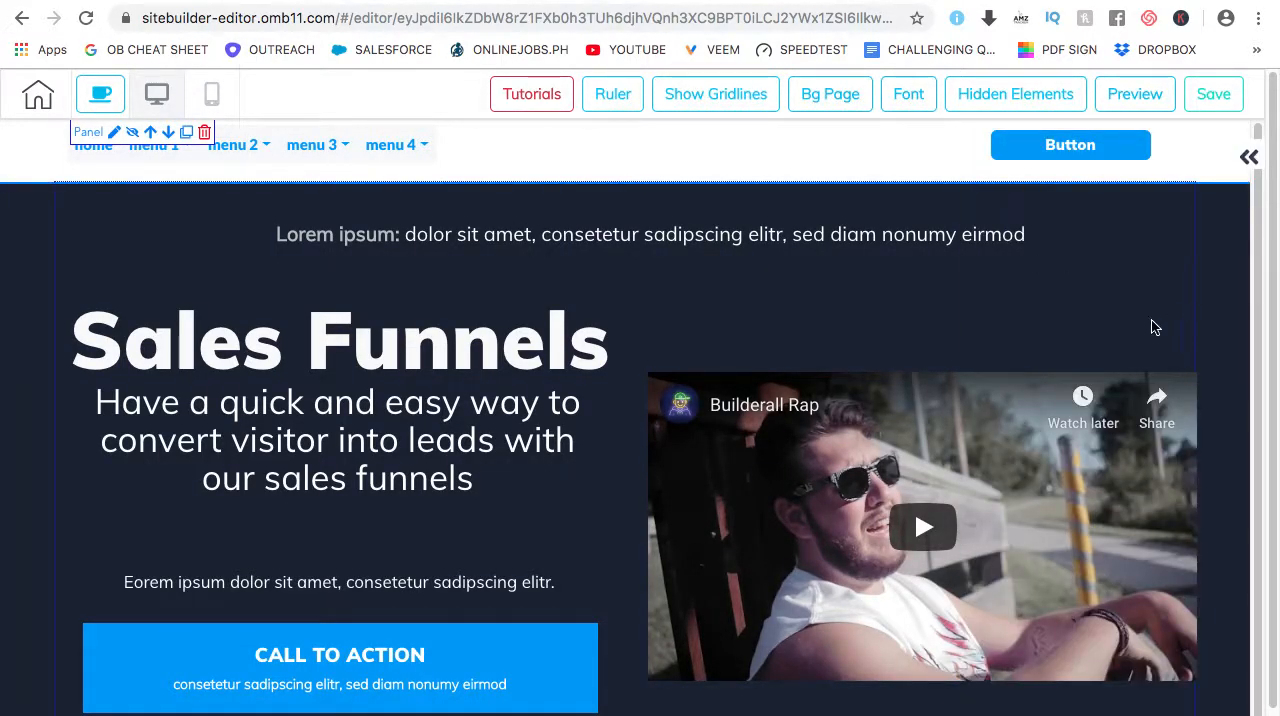
{"action": "scroll", "coordinate": [563, 320], "scroll_direction": "down", "scroll_amount": 2}
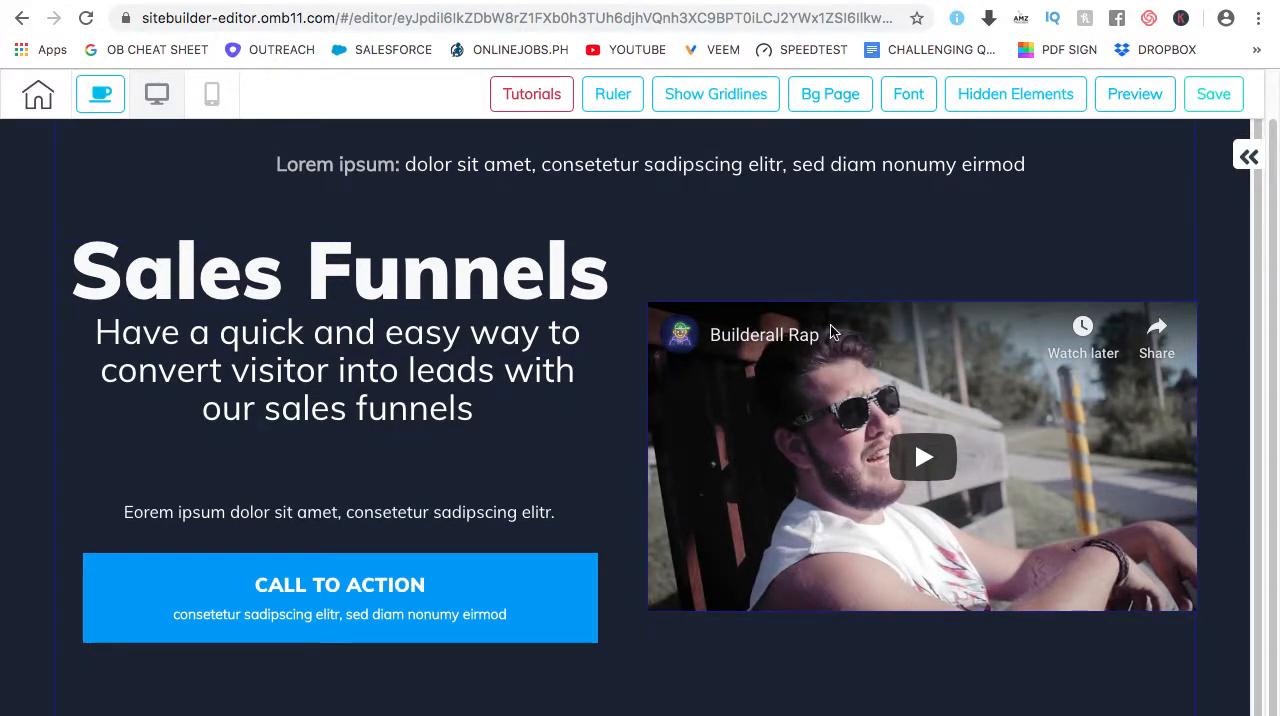
{"action": "scroll", "coordinate": [566, 330], "scroll_direction": "up", "scroll_amount": 2}
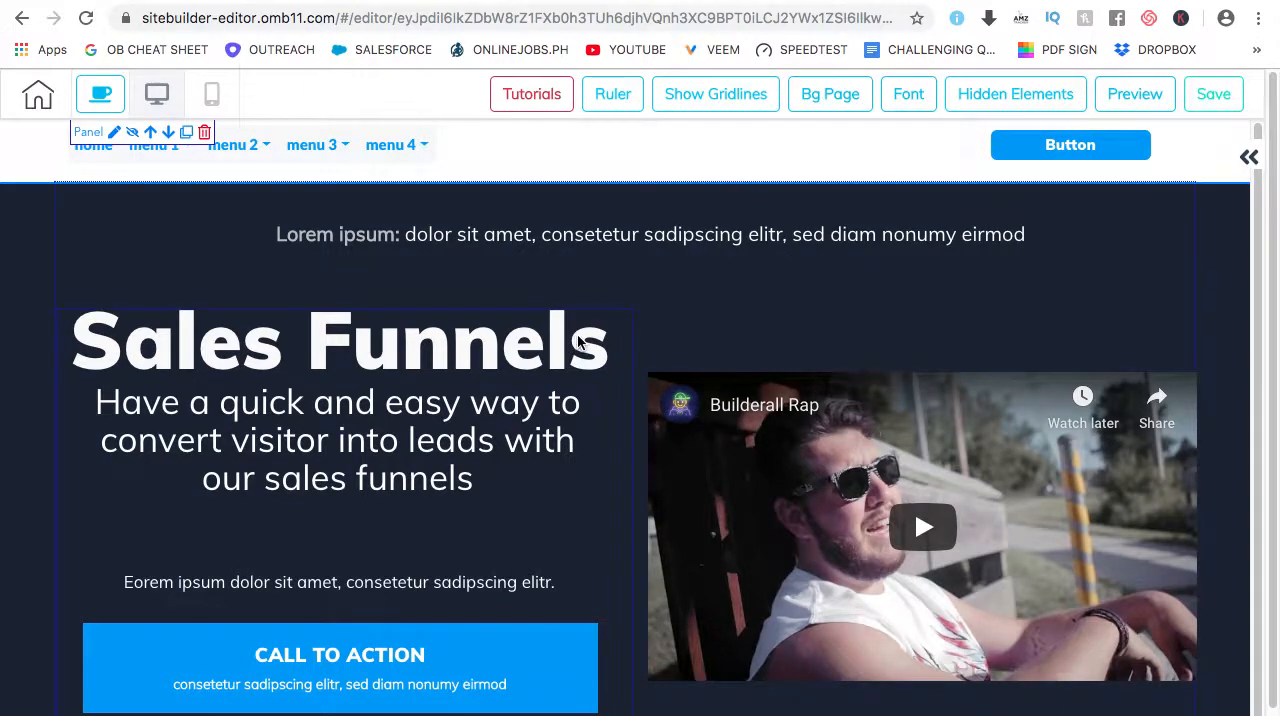
{"action": "scroll", "coordinate": [578, 342], "scroll_direction": "down", "scroll_amount": 1}
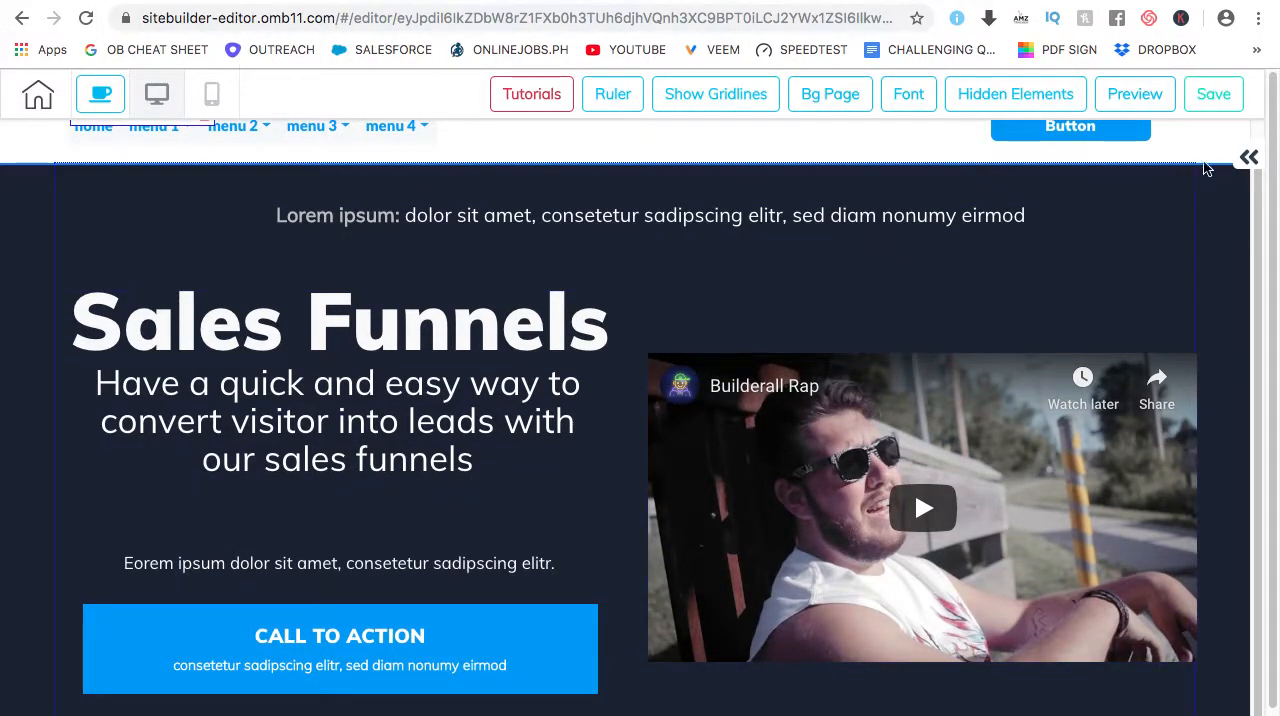
{"action": "left_click", "coordinate": [1249, 157]}
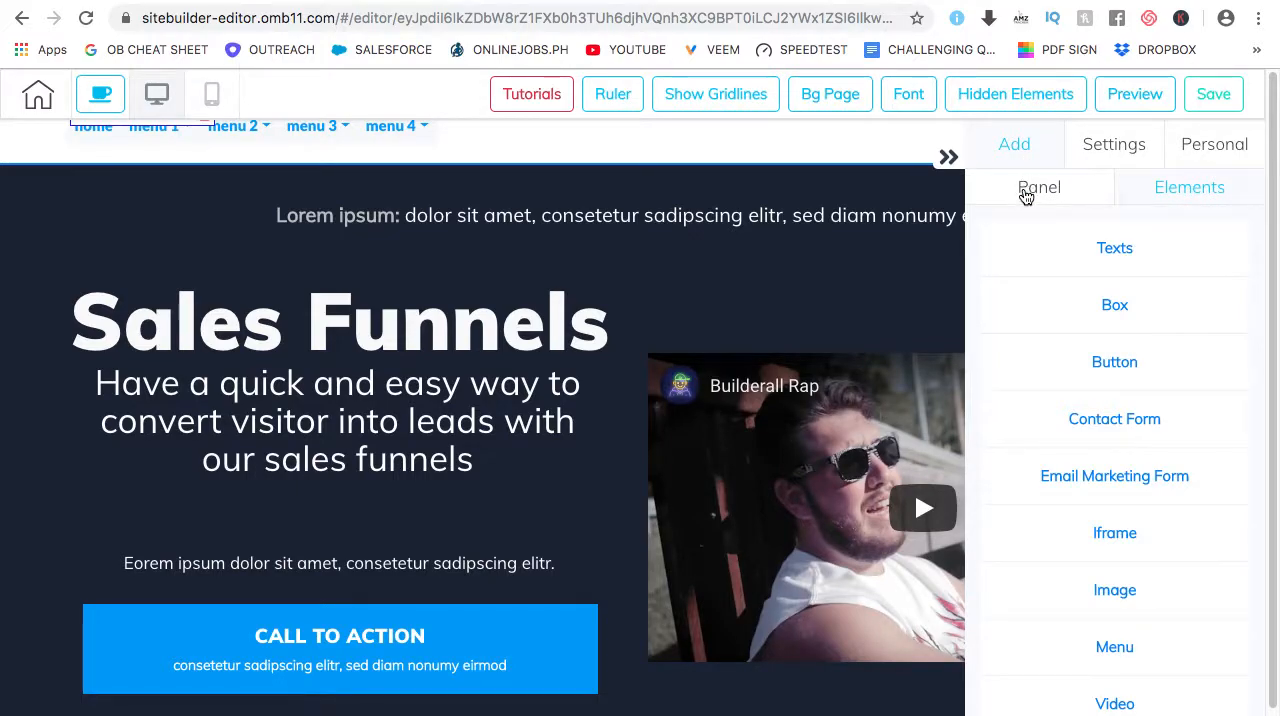
{"action": "left_click", "coordinate": [1025, 193]}
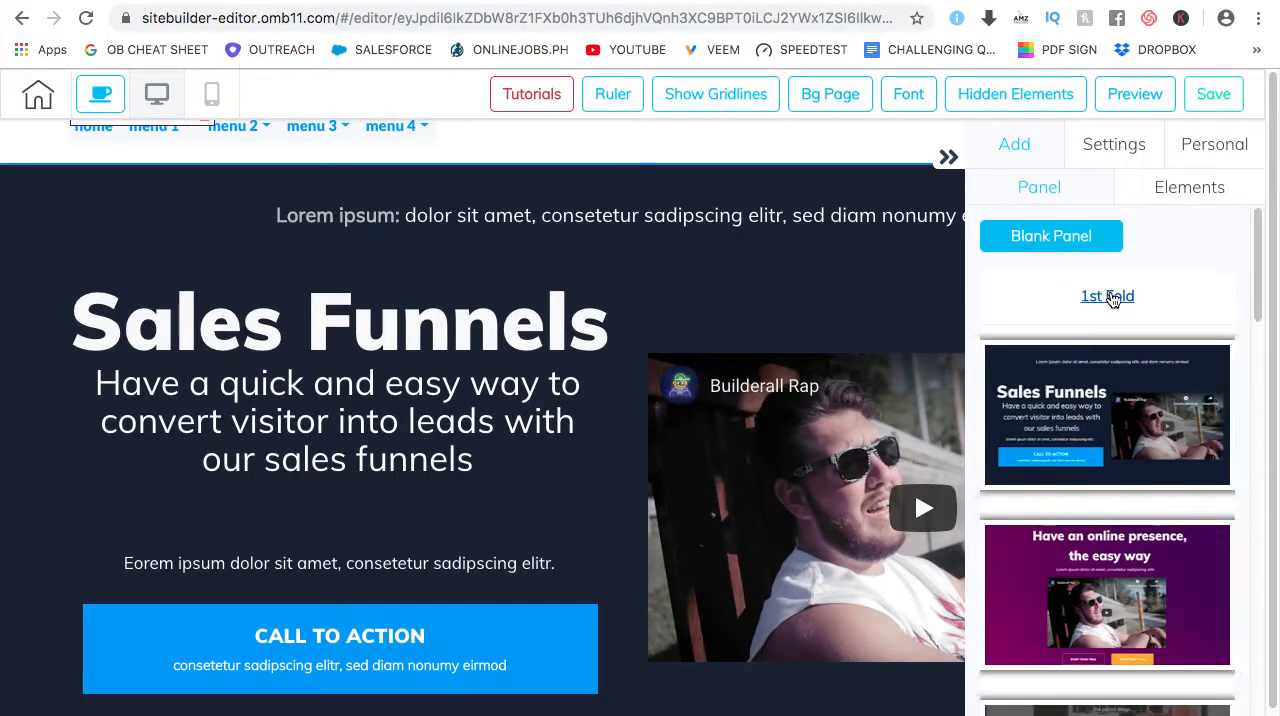
{"action": "scroll", "coordinate": [1127, 347], "scroll_direction": "down", "scroll_amount": 1}
{"action": "left_click", "coordinate": [1114, 641]}
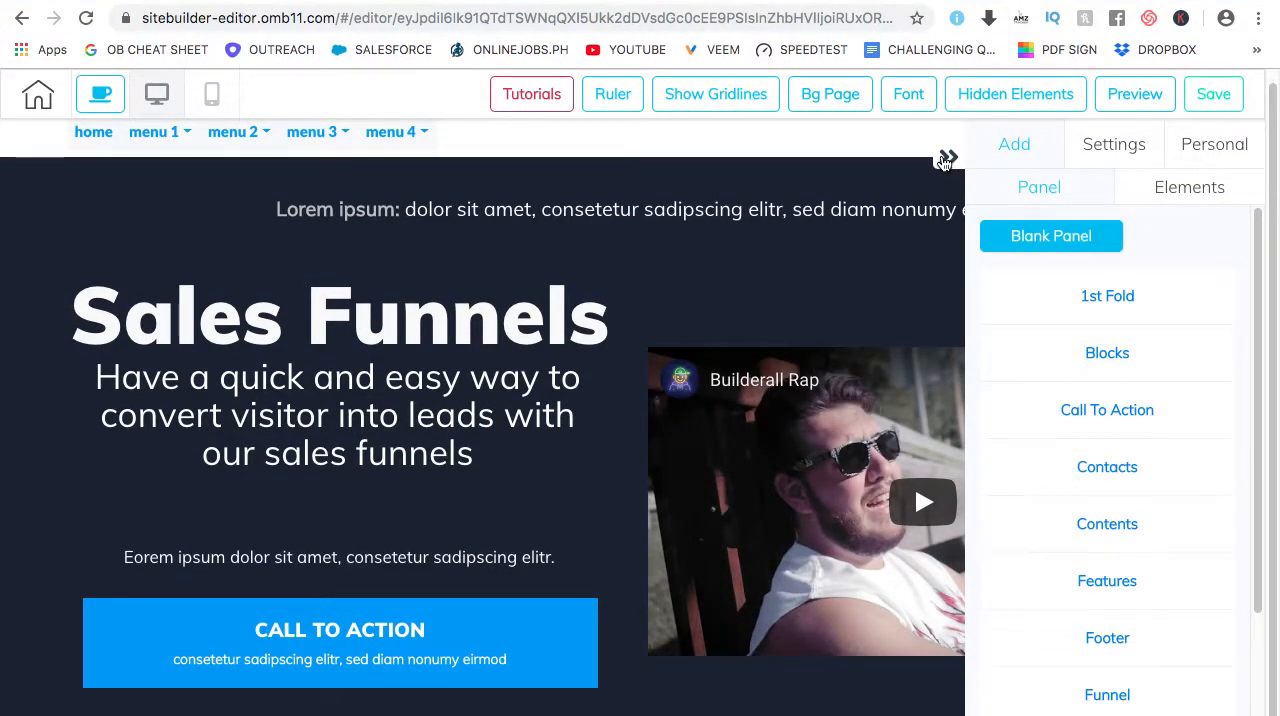
Delete the dark Sales Funnels panel below the header and confirm the deletion
{"action": "left_click", "coordinate": [948, 157]}
{"action": "mouse_move", "coordinate": [126, 208]}
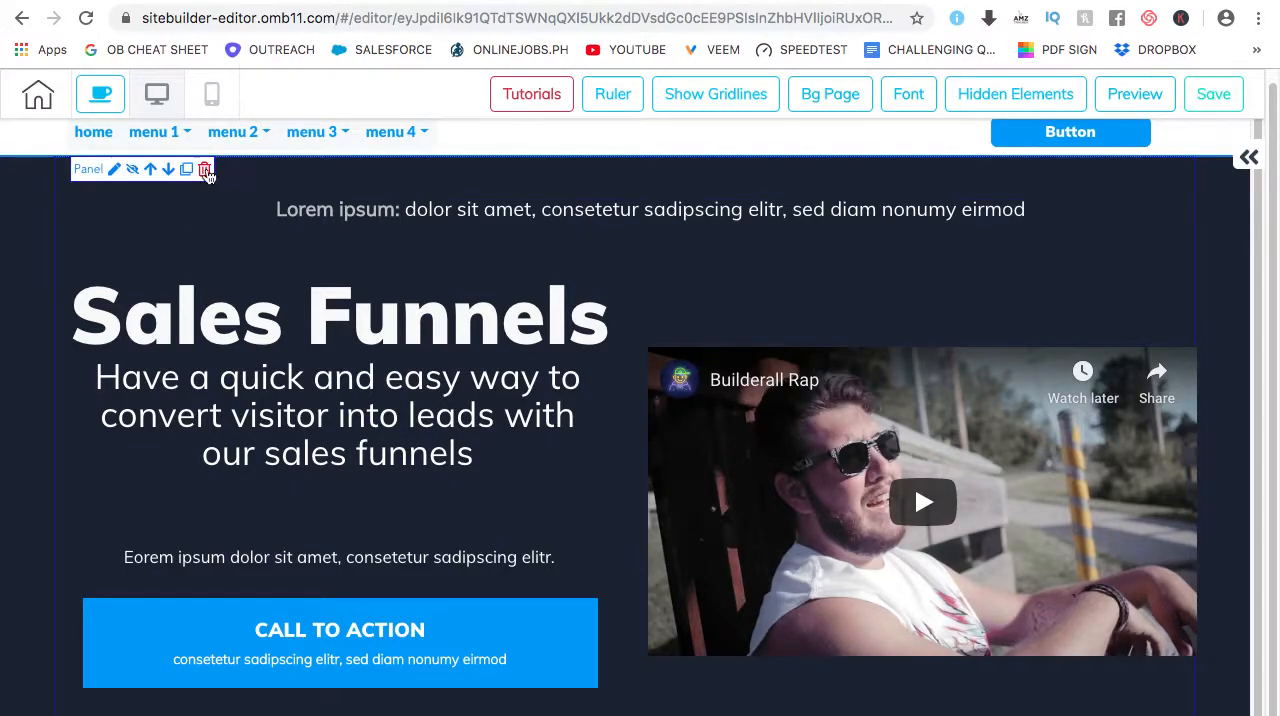
{"action": "left_click", "coordinate": [205, 170]}
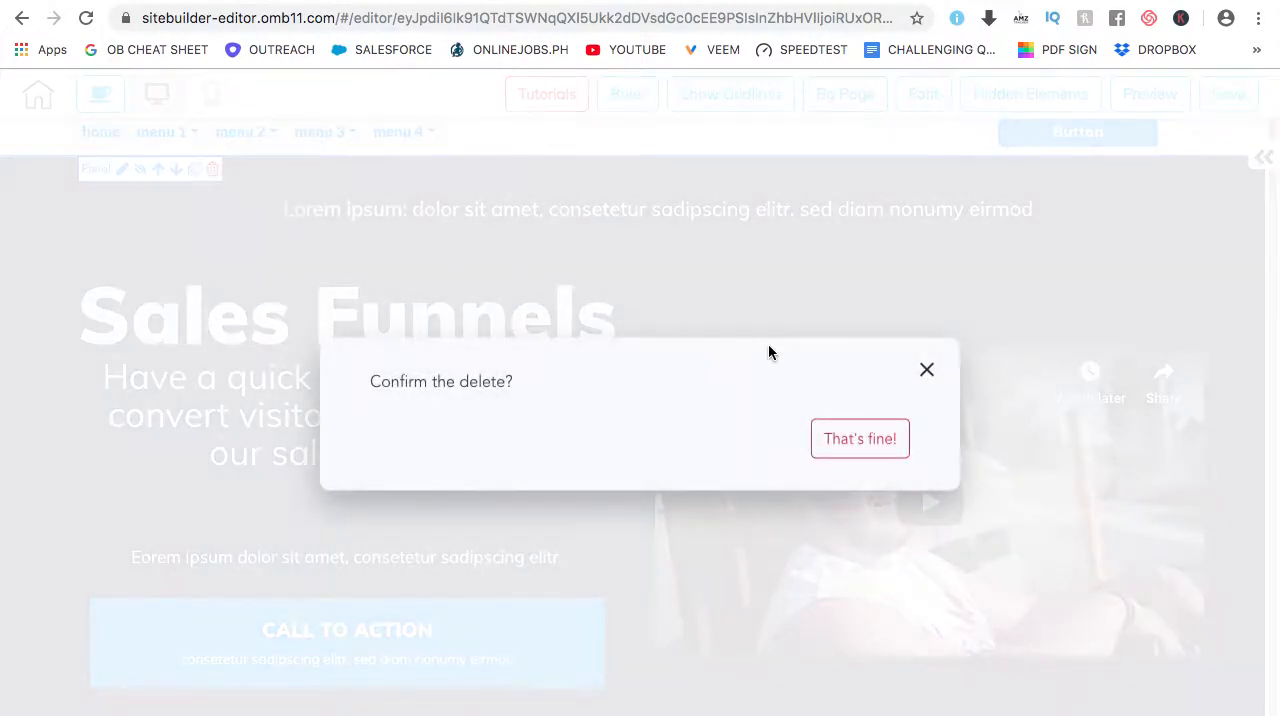
{"action": "left_click", "coordinate": [863, 438]}
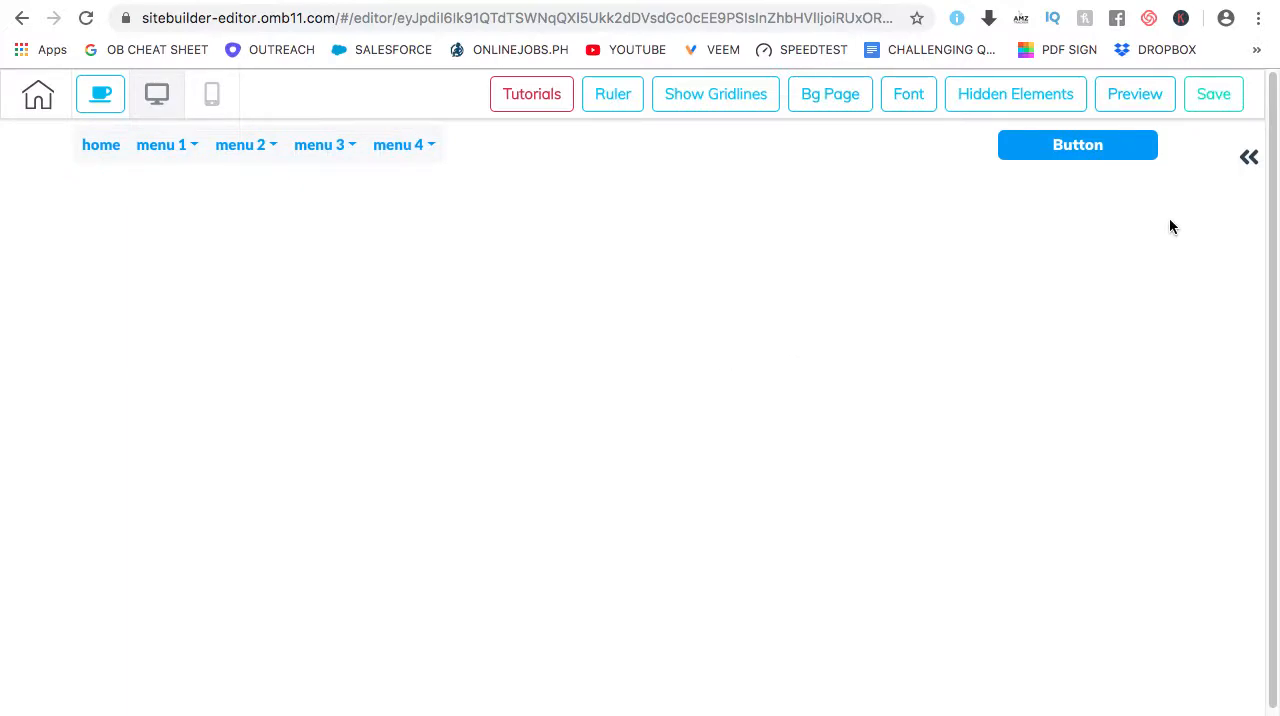
Add the Contents panel design with the computer and phone mockup and a Register Now button below the header
{"action": "left_click", "coordinate": [1247, 157]}
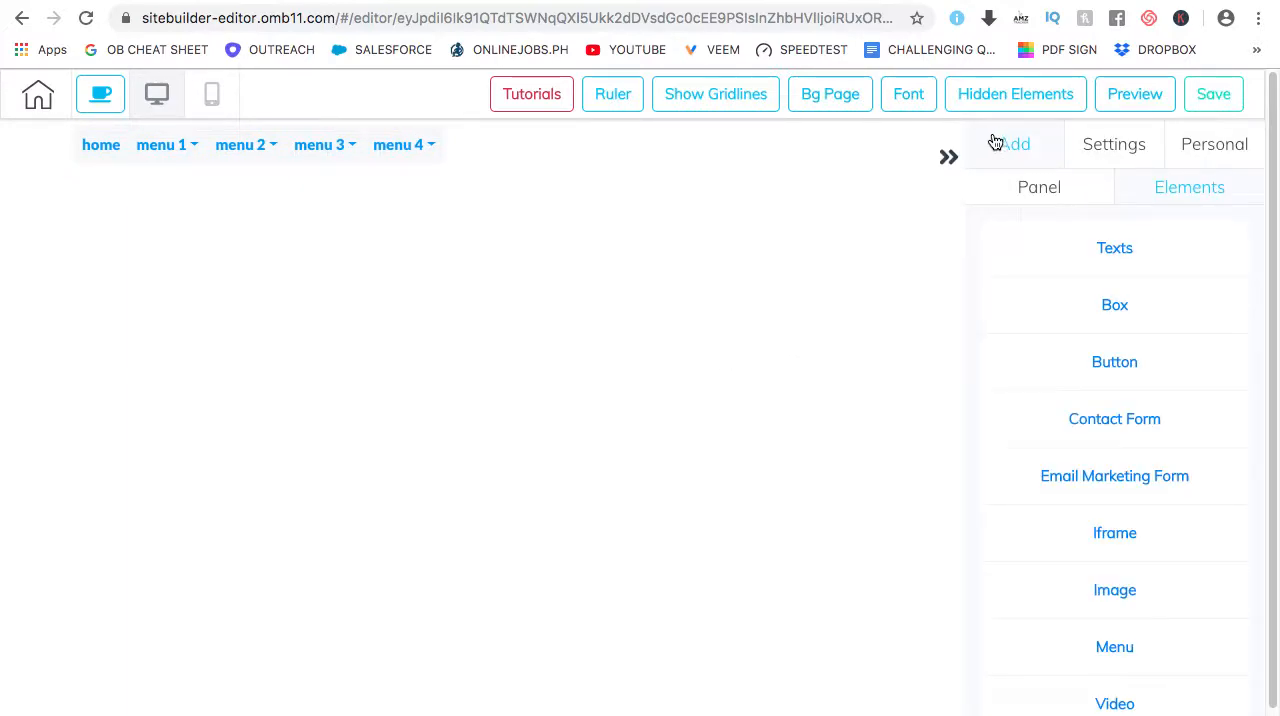
{"action": "left_click", "coordinate": [1031, 192]}
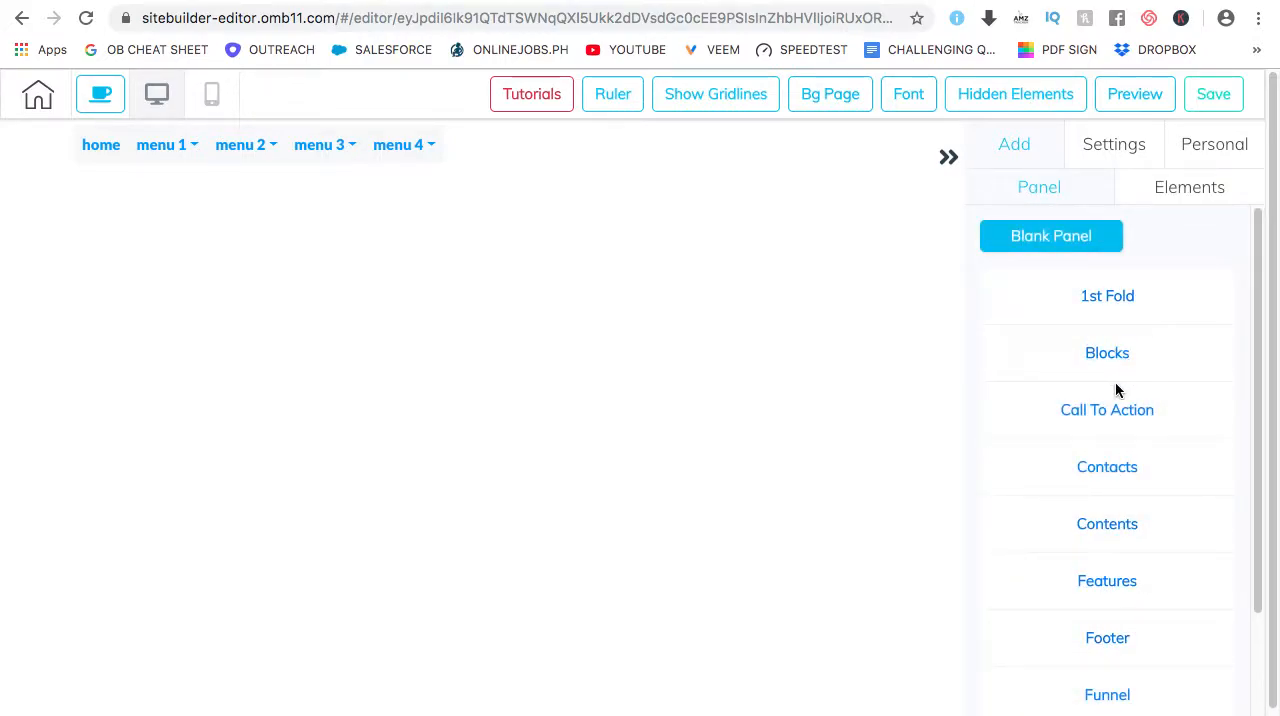
{"action": "left_click", "coordinate": [1117, 528]}
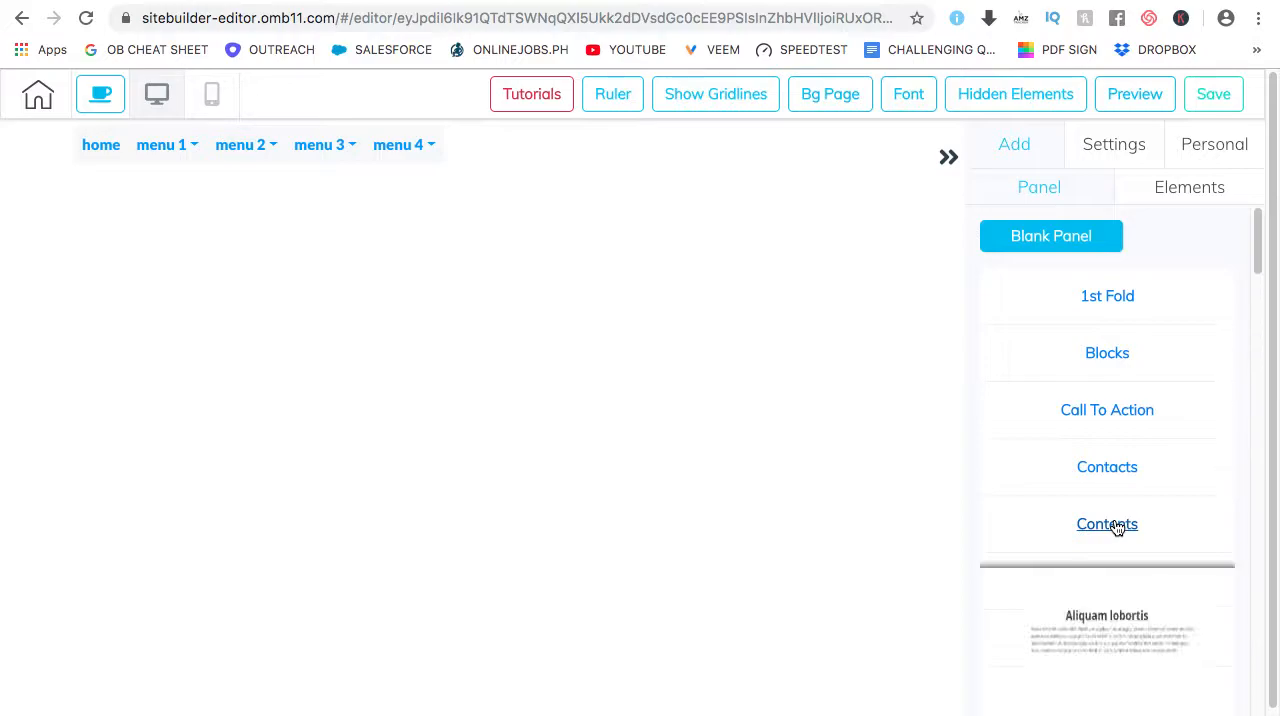
{"action": "scroll", "coordinate": [1151, 428], "scroll_direction": "down", "scroll_amount": 5}
{"action": "scroll", "coordinate": [1150, 427], "scroll_direction": "down", "scroll_amount": 10}
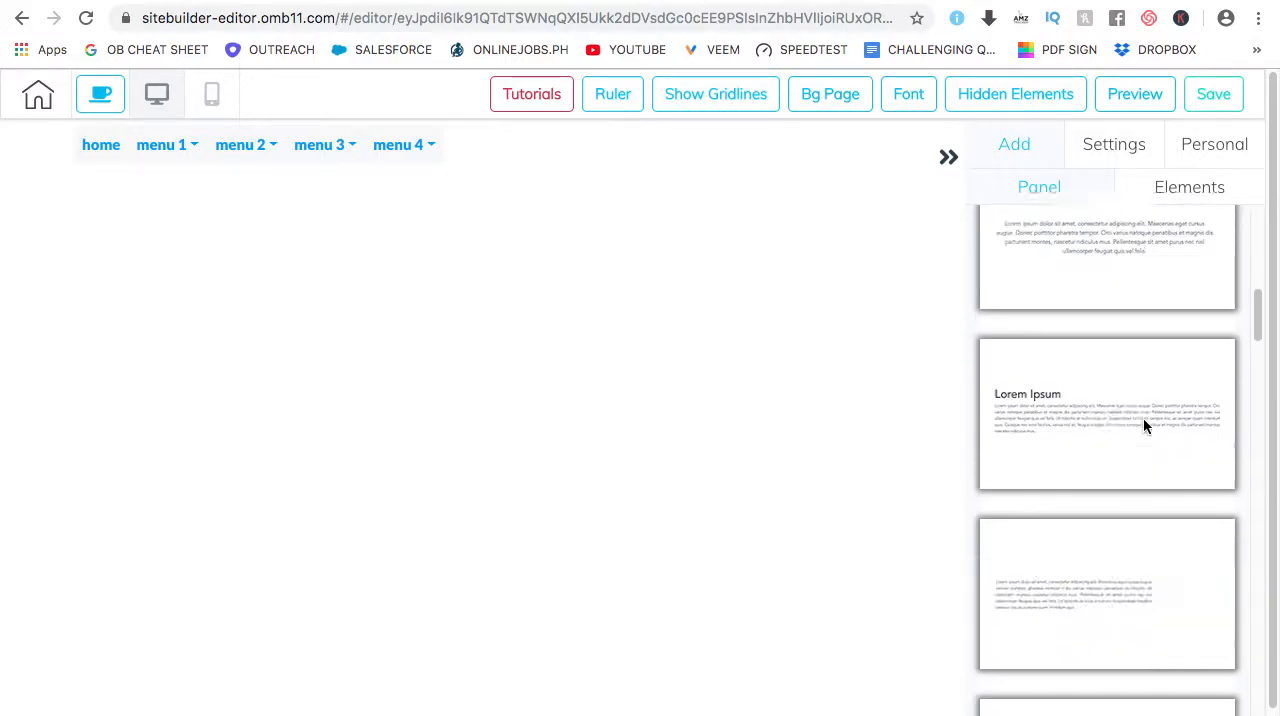
{"action": "scroll", "coordinate": [1140, 417], "scroll_direction": "down", "scroll_amount": 3}
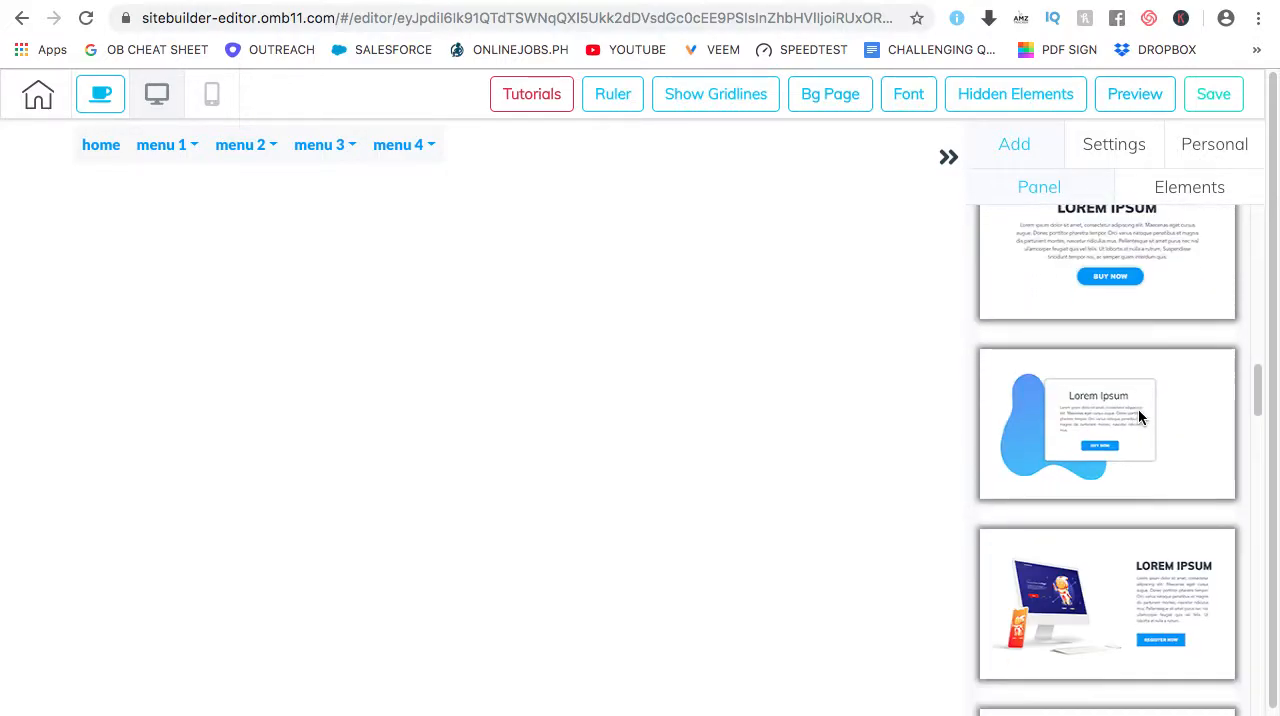
{"action": "left_click", "coordinate": [1093, 460]}
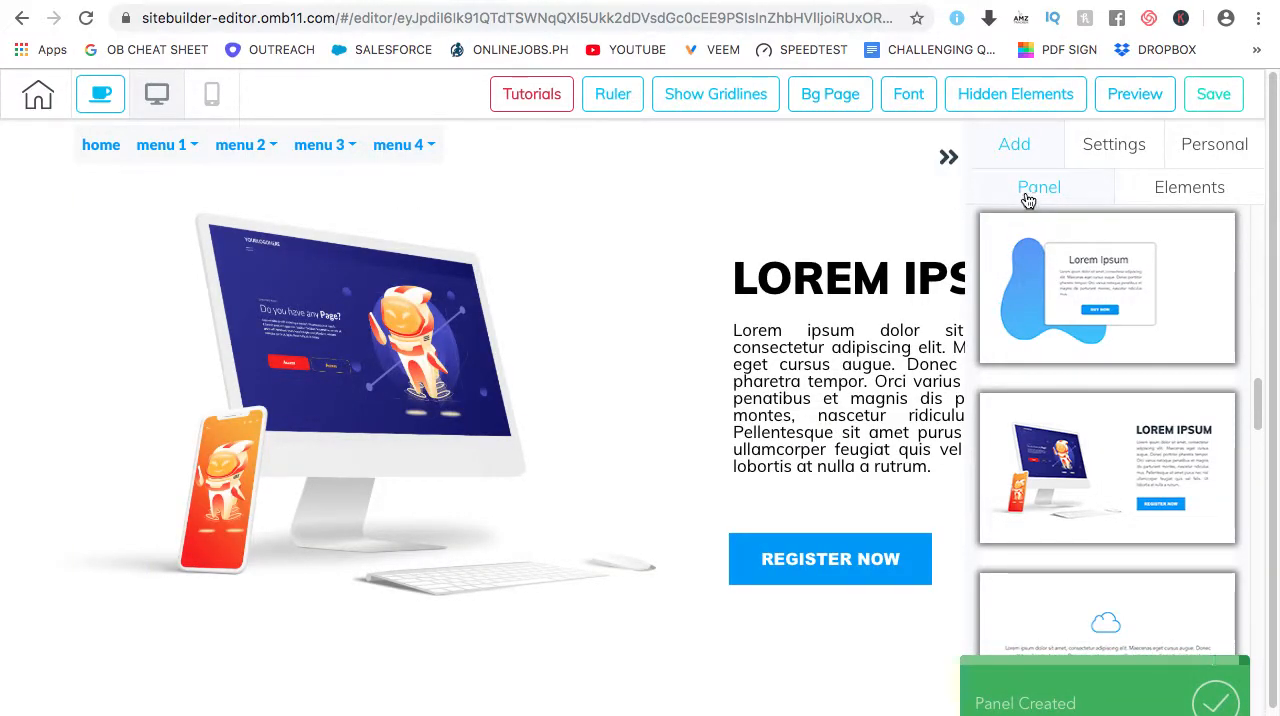
Add the light Footer panel design with the logo, several link columns and contact details to the page
{"action": "scroll", "coordinate": [1122, 326], "scroll_direction": "up", "scroll_amount": 10}
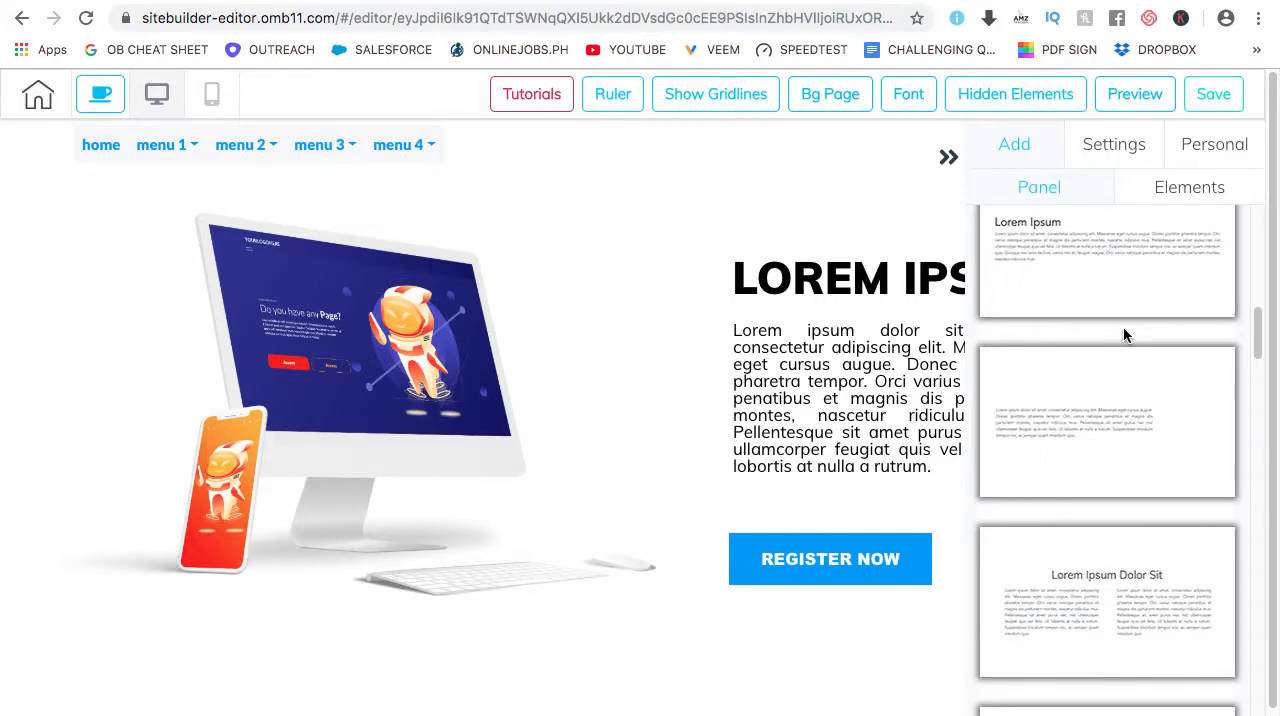
{"action": "left_click", "coordinate": [1122, 404]}
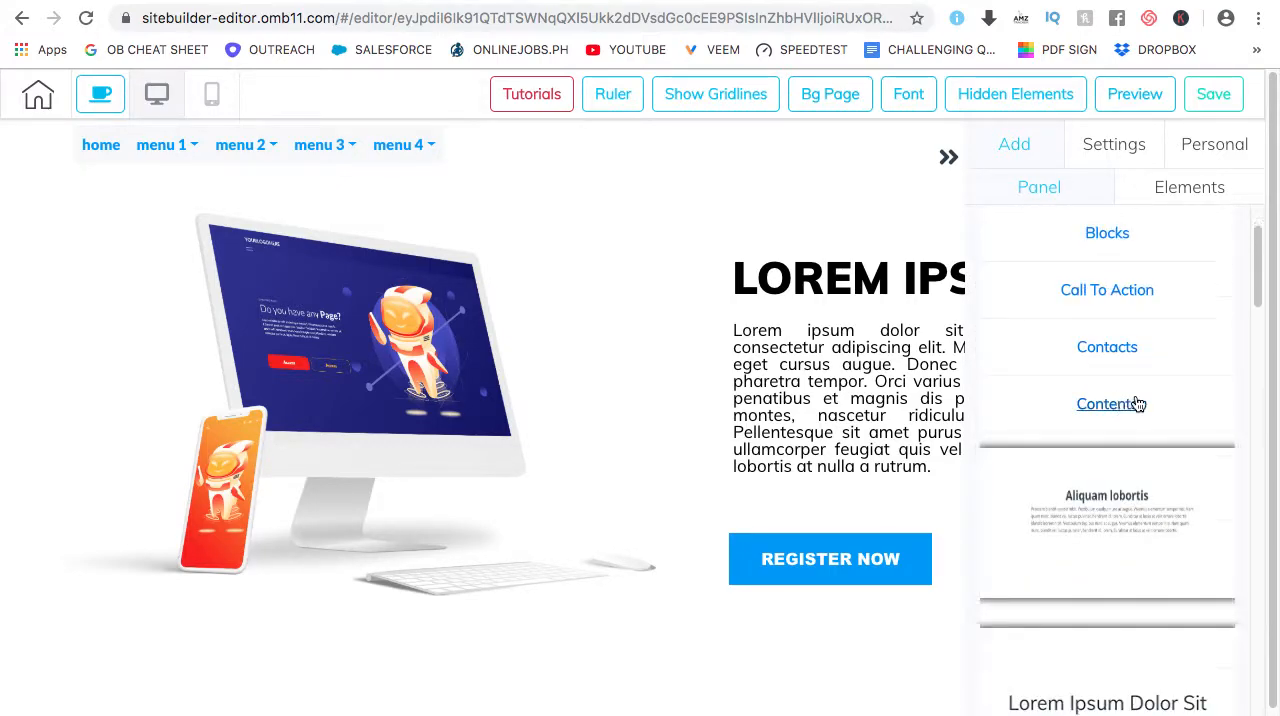
{"action": "scroll", "coordinate": [1135, 390], "scroll_direction": "down", "scroll_amount": 1}
{"action": "left_click", "coordinate": [1117, 447]}
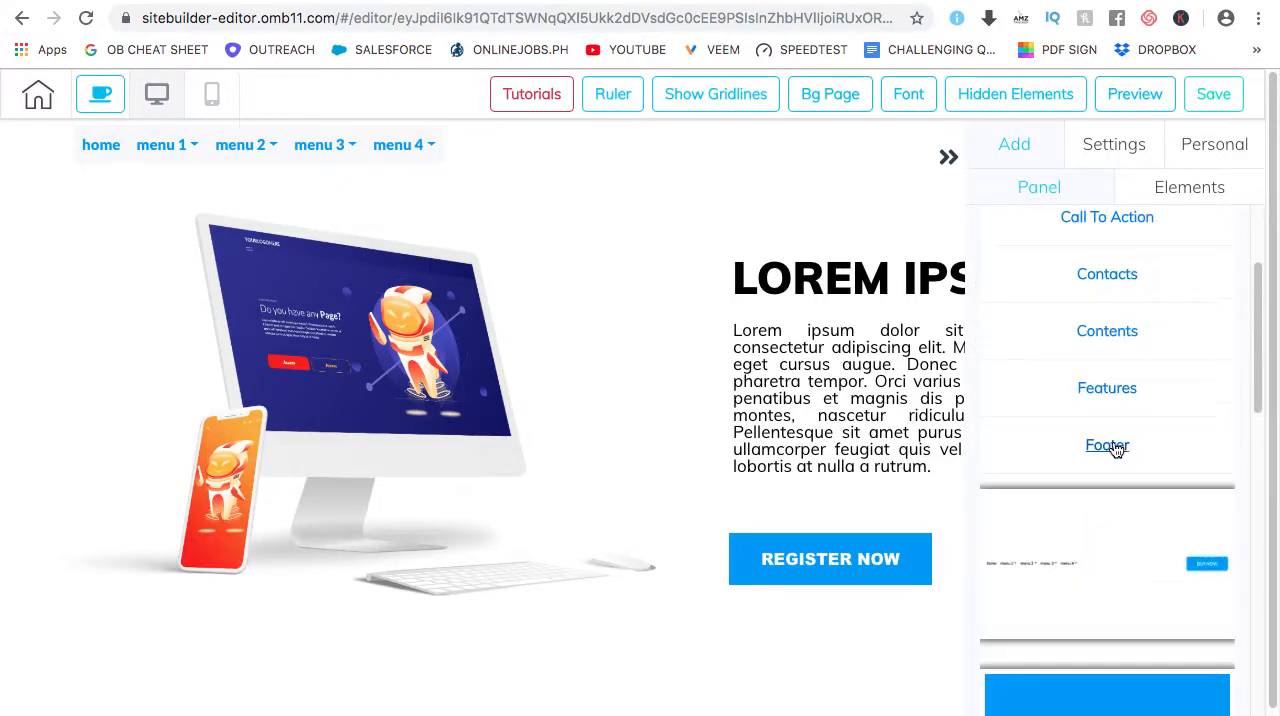
{"action": "scroll", "coordinate": [1124, 414], "scroll_direction": "down", "scroll_amount": 4}
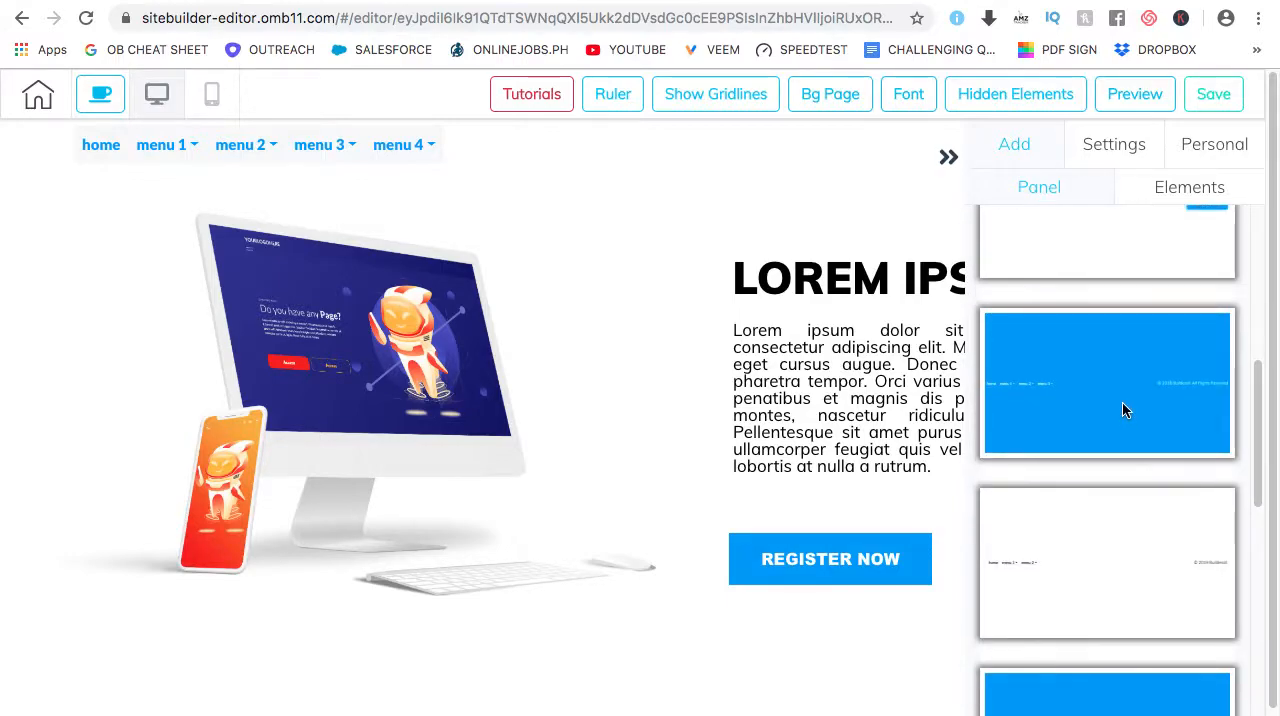
{"action": "scroll", "coordinate": [1122, 402], "scroll_direction": "up", "scroll_amount": 3}
{"action": "scroll", "coordinate": [1096, 402], "scroll_direction": "down", "scroll_amount": 1}
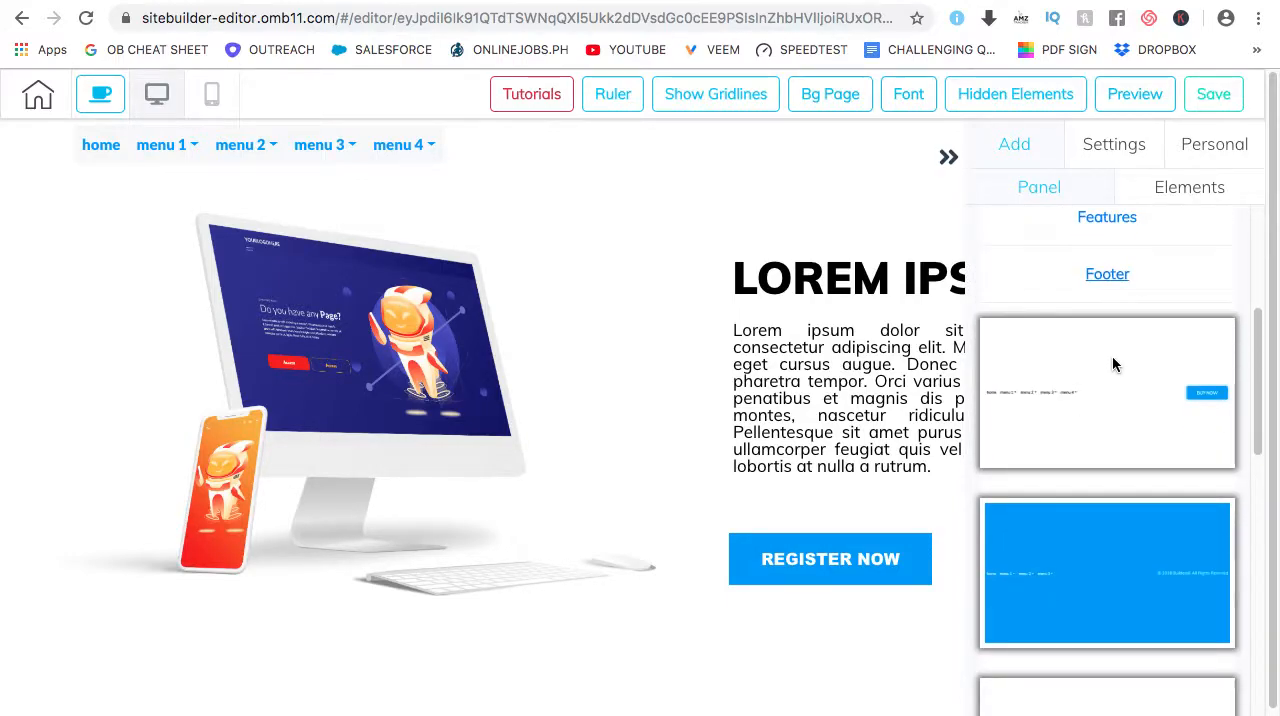
{"action": "scroll", "coordinate": [1106, 326], "scroll_direction": "down", "scroll_amount": 3}
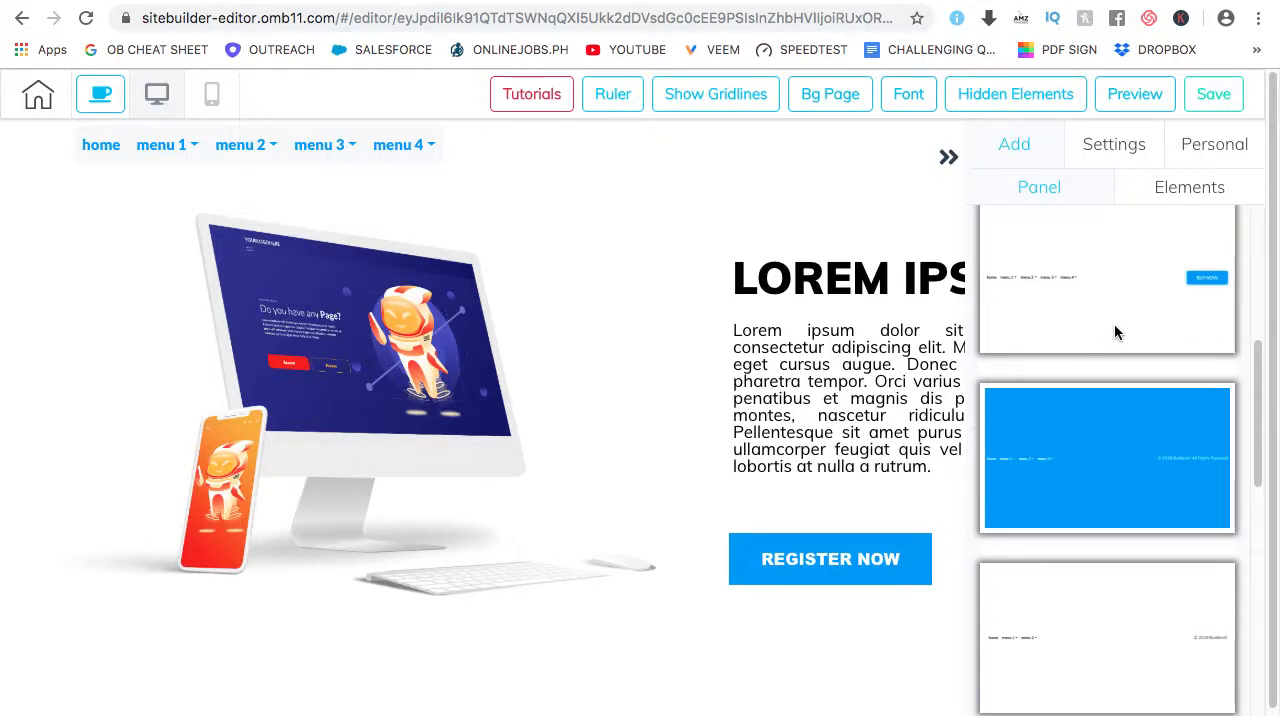
{"action": "scroll", "coordinate": [1113, 324], "scroll_direction": "down", "scroll_amount": 3}
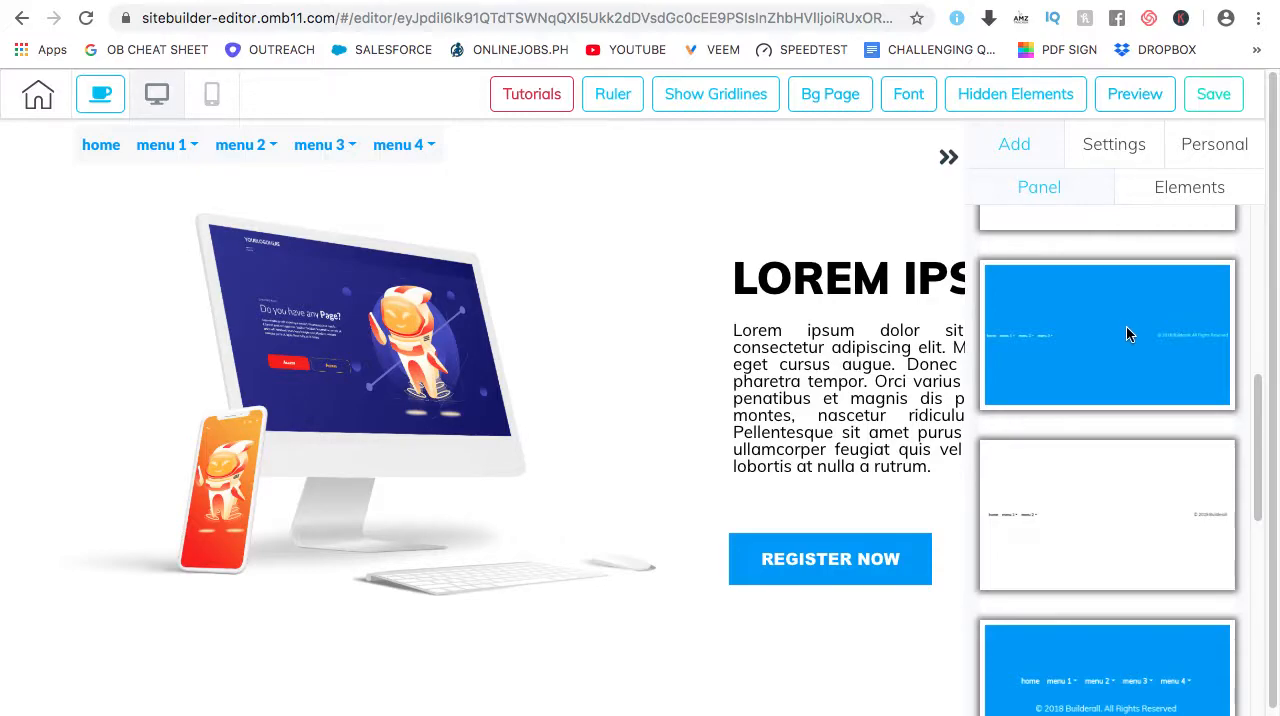
{"action": "scroll", "coordinate": [1125, 330], "scroll_direction": "down", "scroll_amount": 3}
{"action": "scroll", "coordinate": [1123, 330], "scroll_direction": "down", "scroll_amount": 8}
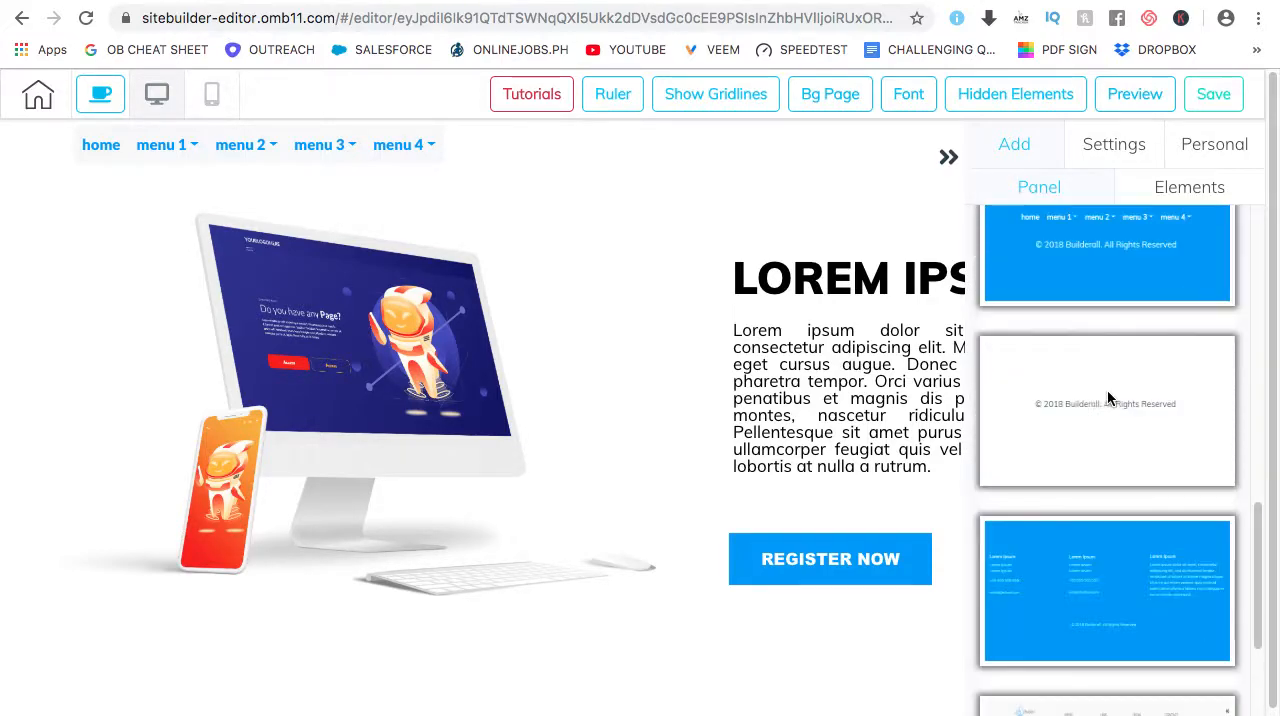
{"action": "scroll", "coordinate": [1105, 554], "scroll_direction": "down", "scroll_amount": 2}
{"action": "scroll", "coordinate": [1101, 541], "scroll_direction": "down", "scroll_amount": 1}
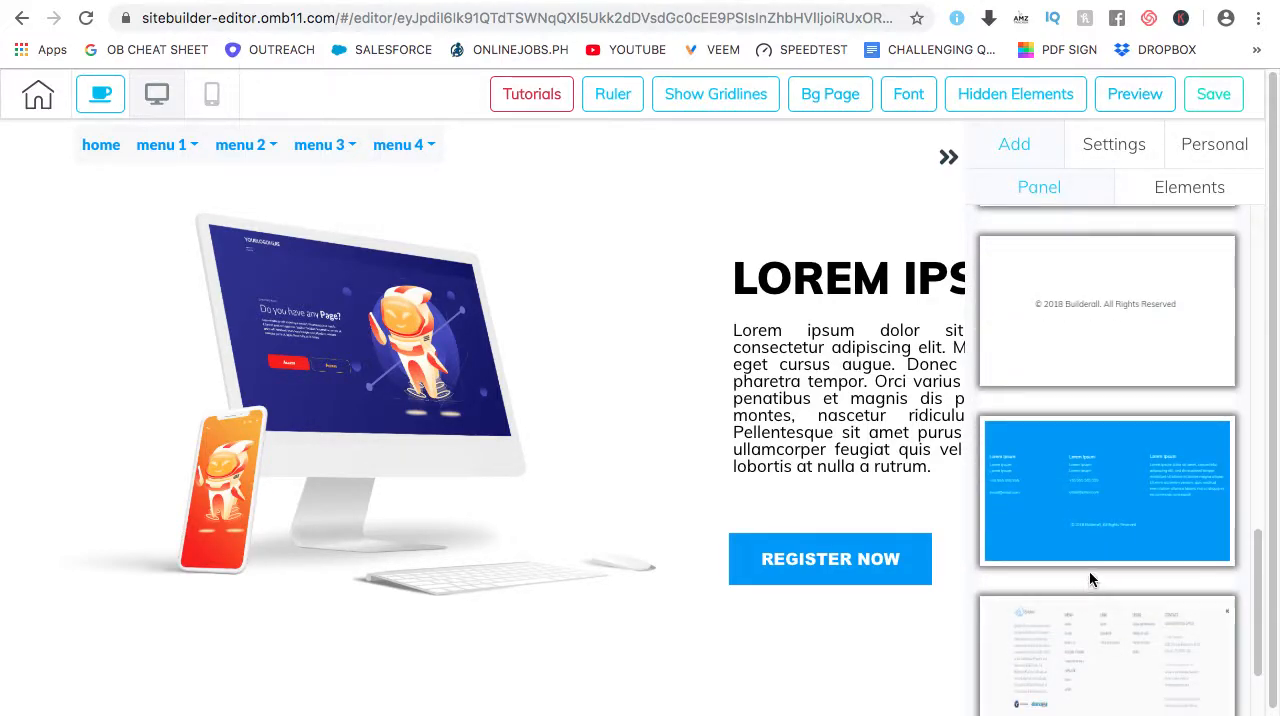
{"action": "left_click", "coordinate": [1107, 660]}
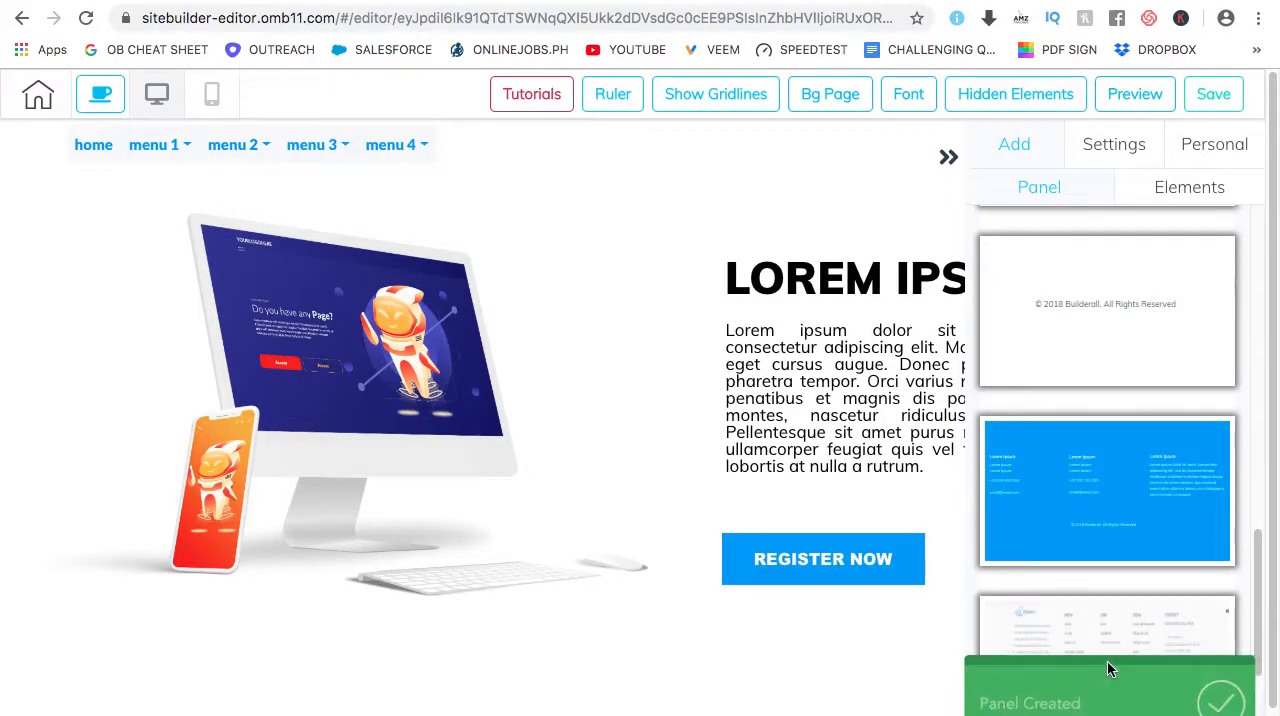
Move the footer's CONTACT heading slightly up, clear of the Administration Office text, and open it for text editing
{"action": "left_click", "coordinate": [946, 158]}
{"action": "scroll", "coordinate": [952, 420], "scroll_direction": "down", "scroll_amount": 1}
{"action": "scroll", "coordinate": [952, 420], "scroll_direction": "down", "scroll_amount": 5}
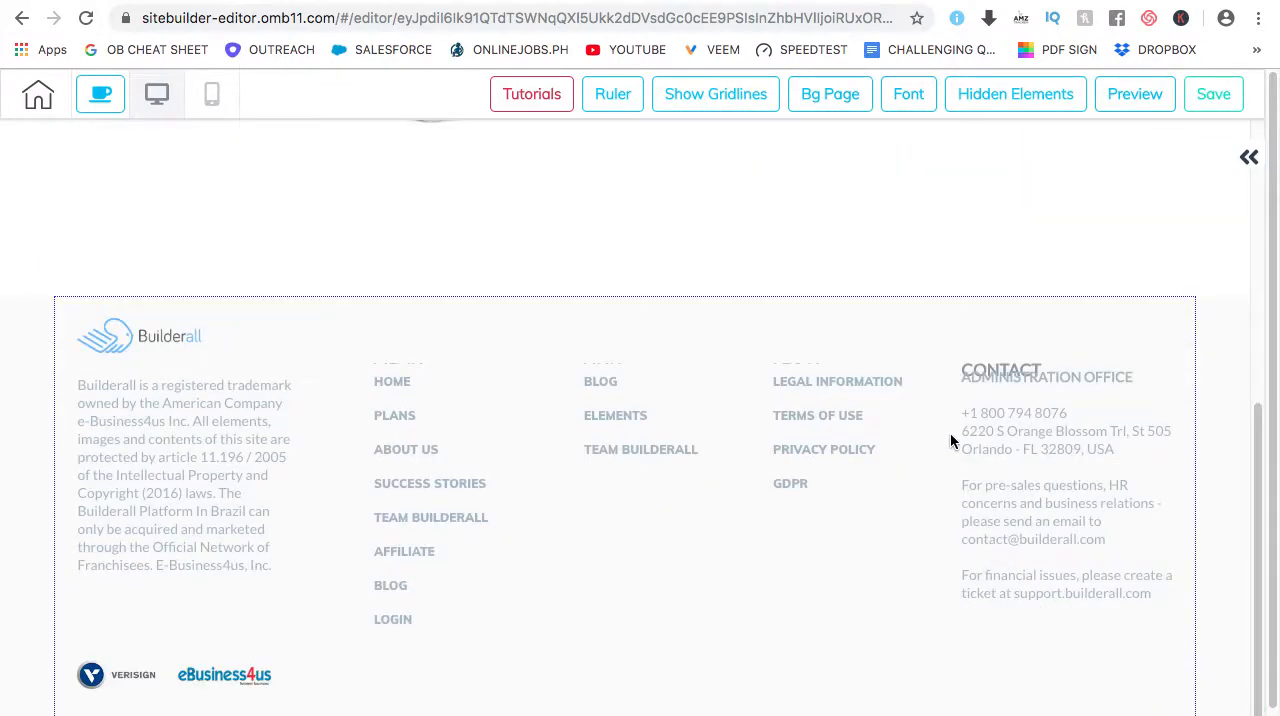
{"action": "left_click_drag", "start_coordinate": [1003, 372], "coordinate": [998, 346]}
{"action": "double_click", "coordinate": [1013, 345]}
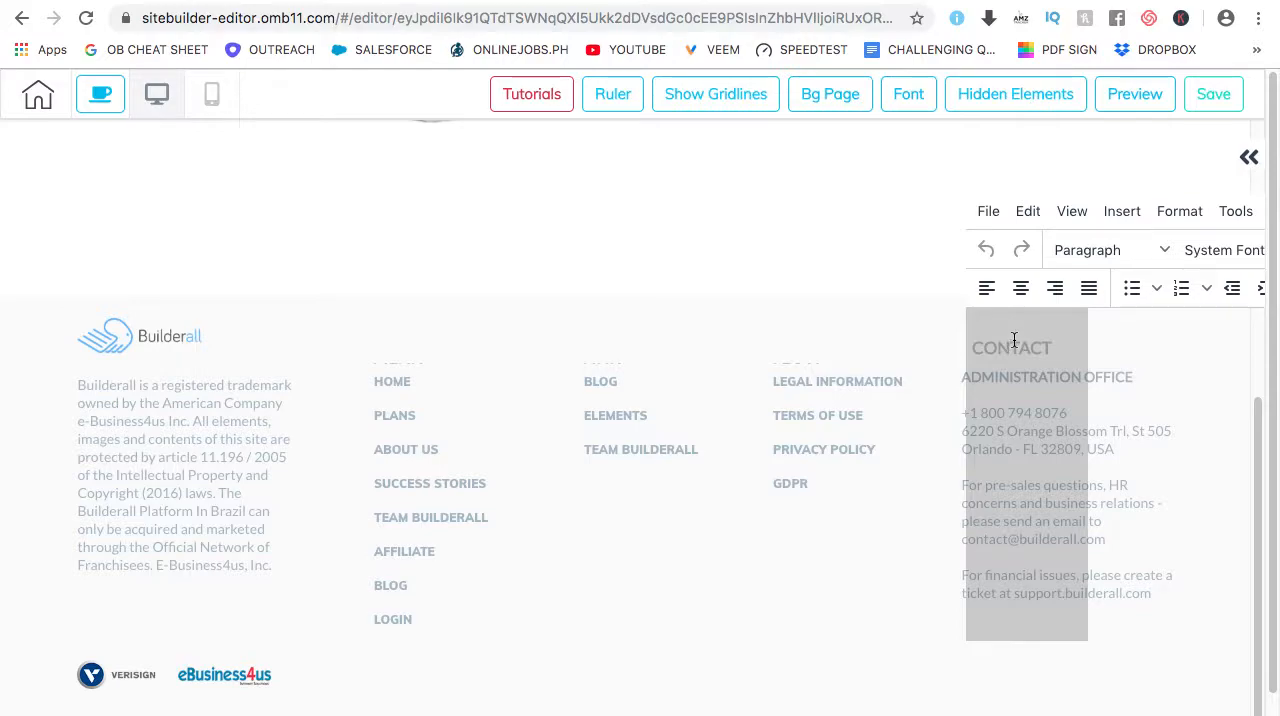
Inspect the footer's editable elements: the Blog link menu, the Builderall logo and the trademark text
{"action": "left_click", "coordinate": [602, 385]}
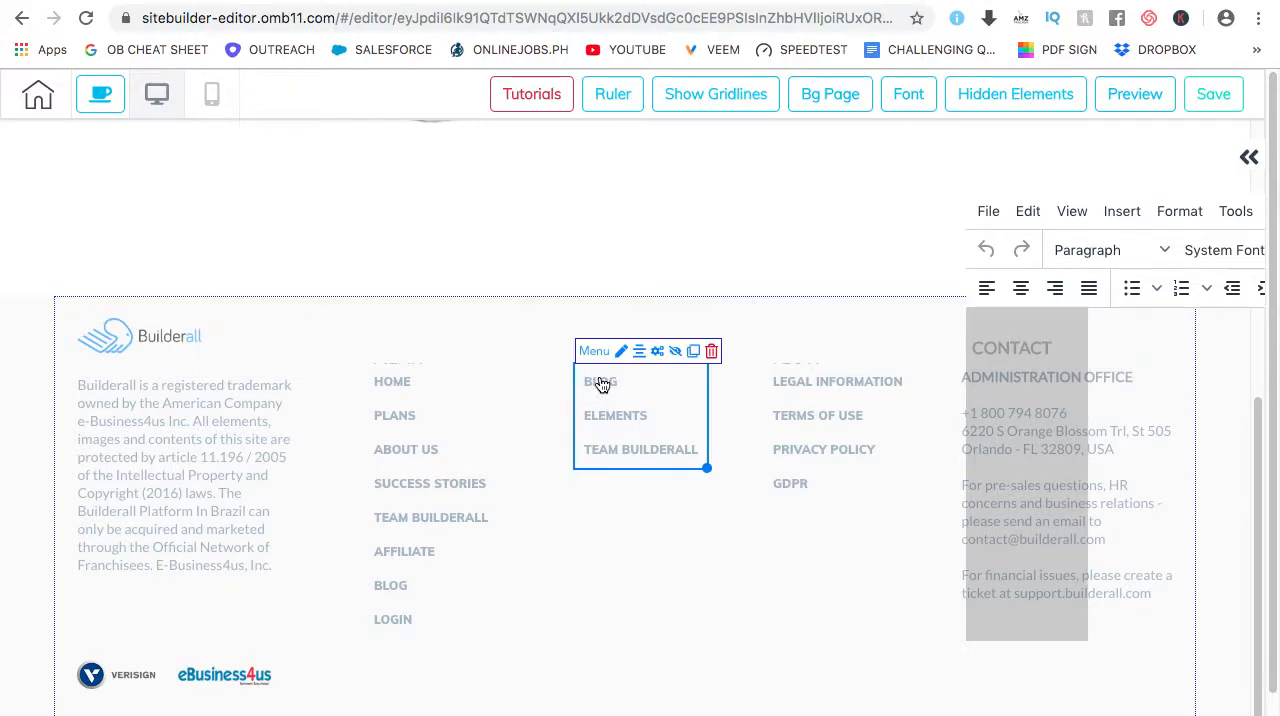
{"action": "left_click", "coordinate": [163, 338]}
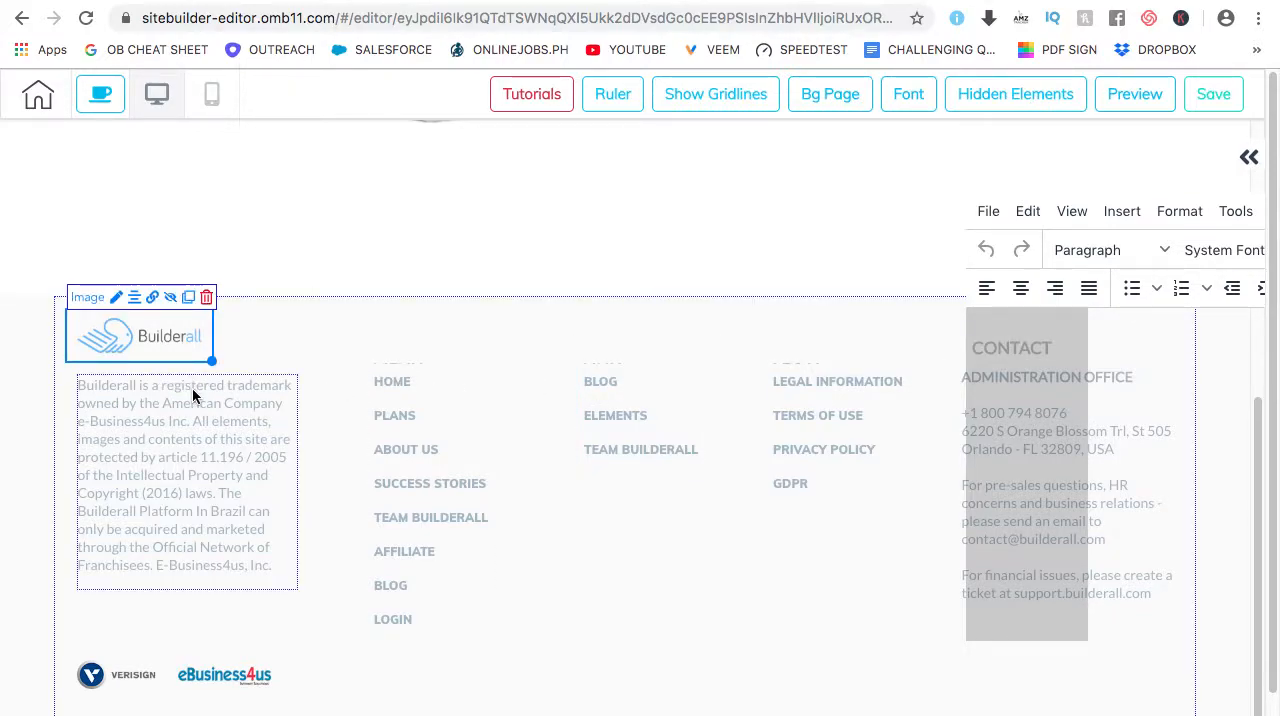
{"action": "double_click", "coordinate": [195, 392]}
{"action": "left_click", "coordinate": [640, 354]}
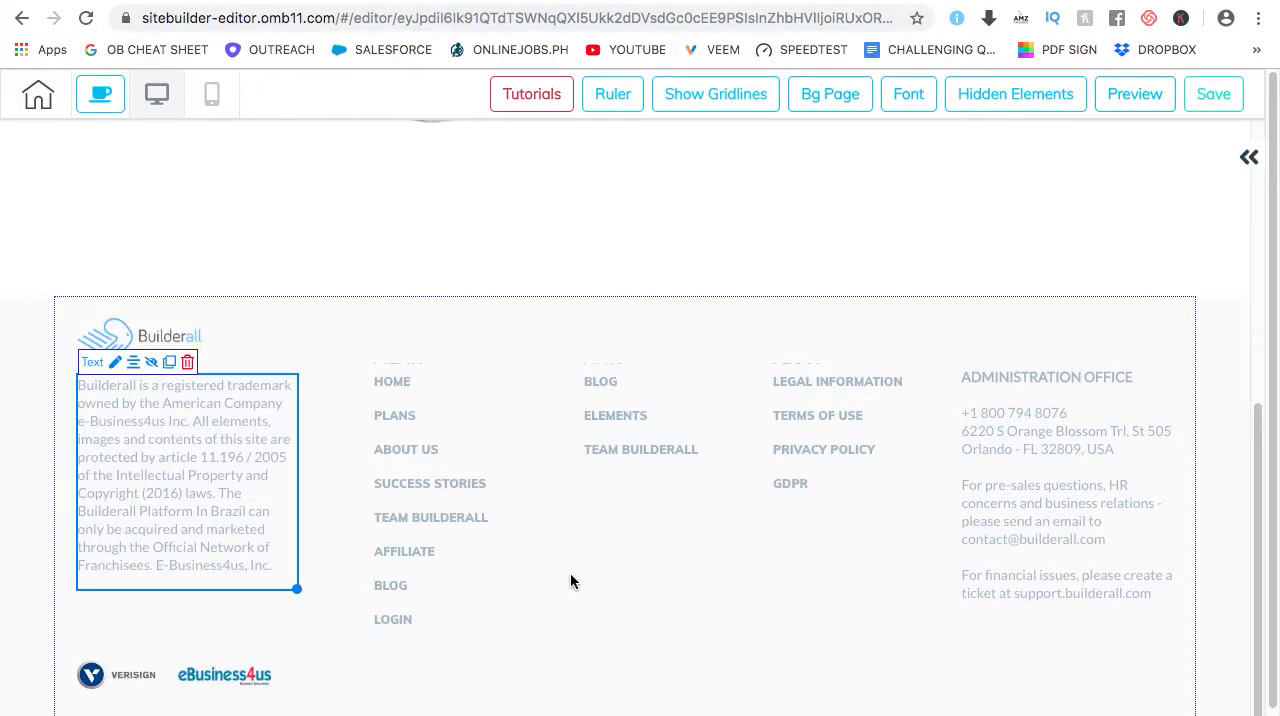
{"action": "left_click", "coordinate": [561, 250]}
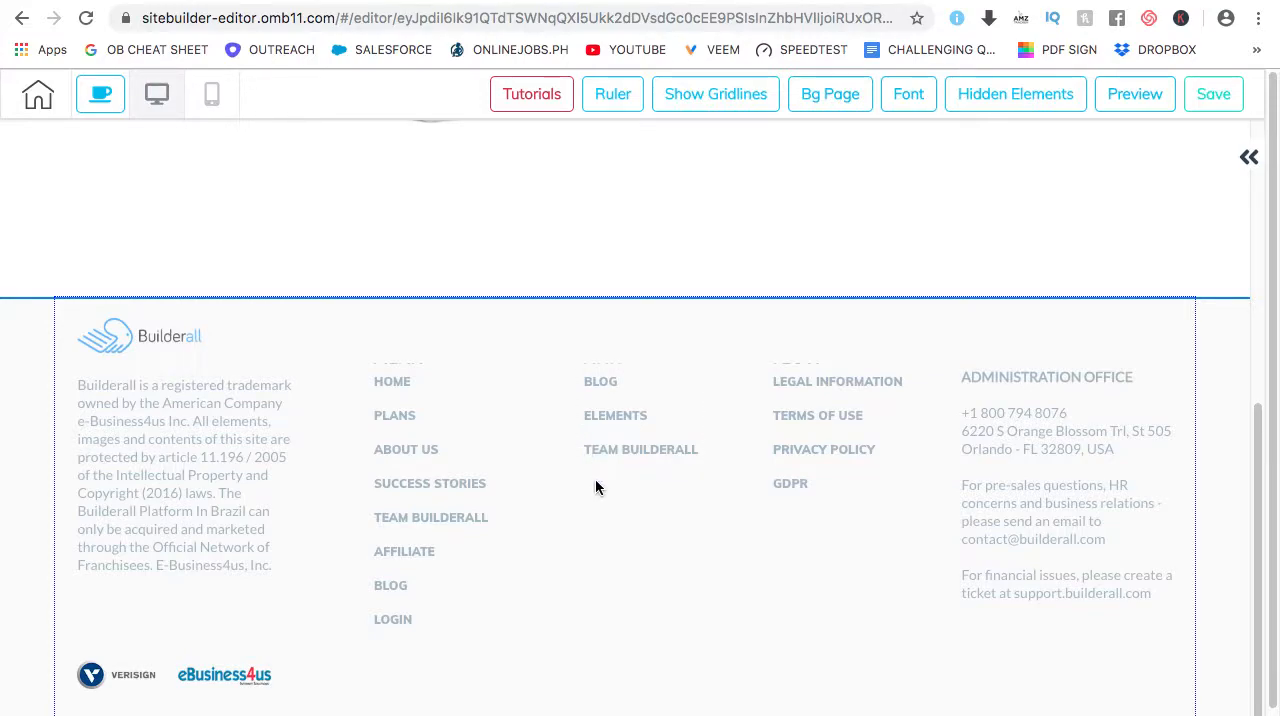
Set the footer panel's height to 467
{"action": "scroll", "coordinate": [588, 486], "scroll_direction": "up", "scroll_amount": 5}
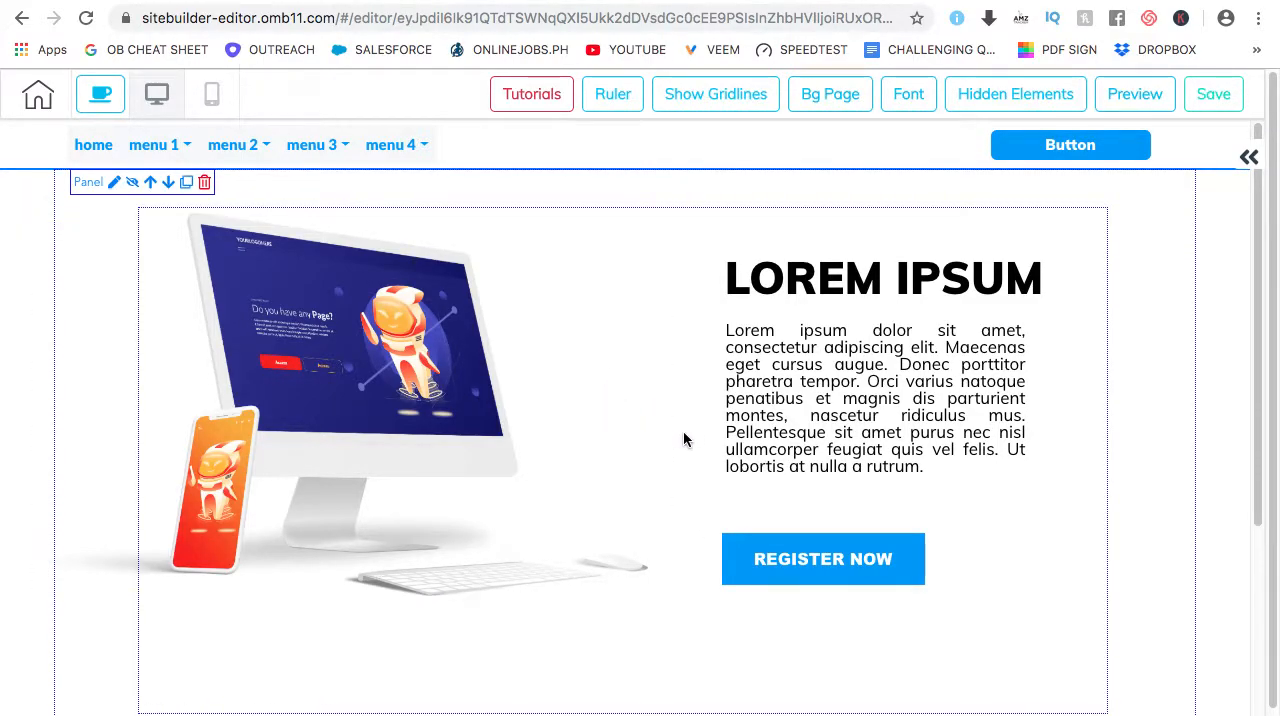
{"action": "scroll", "coordinate": [683, 437], "scroll_direction": "down", "scroll_amount": 5}
{"action": "scroll", "coordinate": [651, 425], "scroll_direction": "down", "scroll_amount": 2}
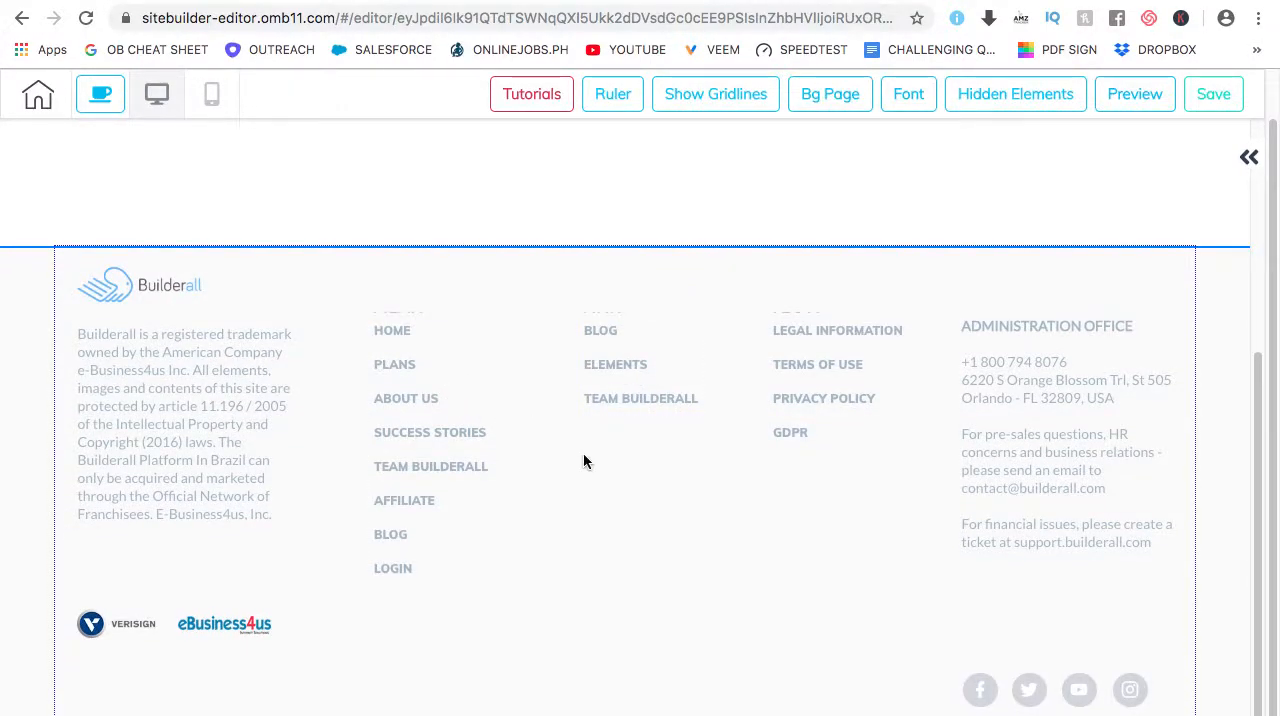
{"action": "left_click", "coordinate": [580, 456]}
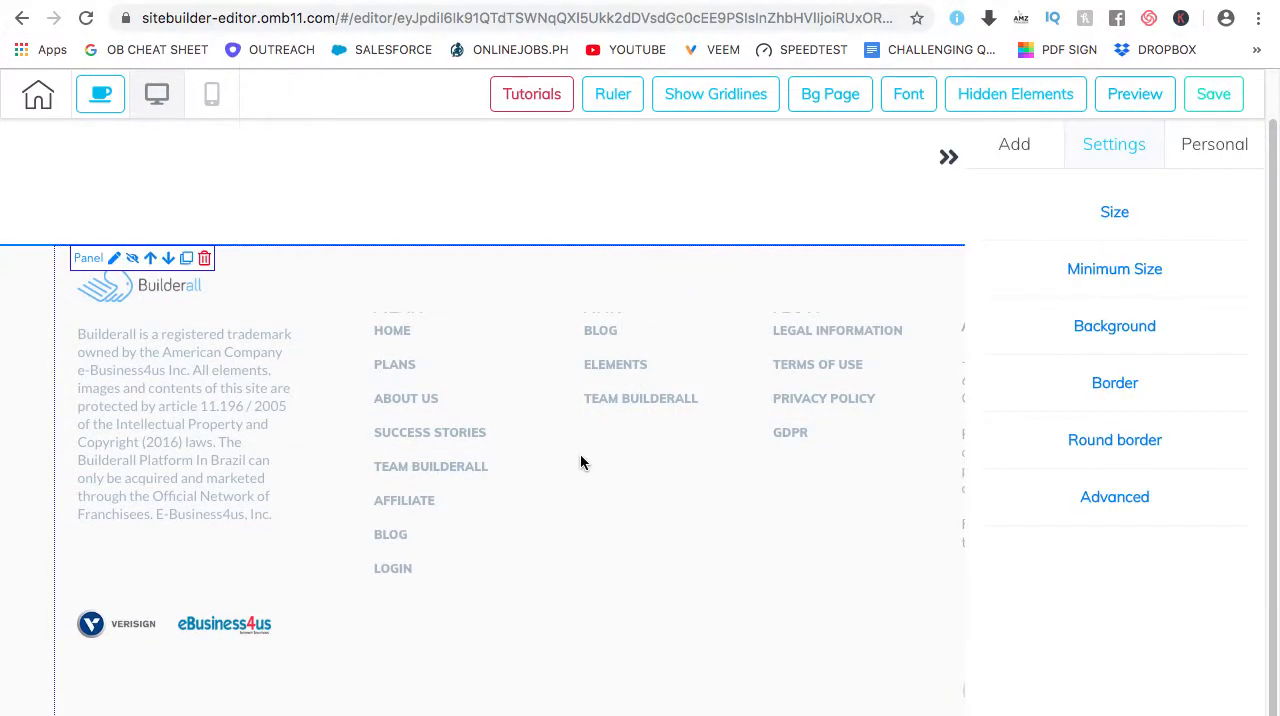
{"action": "left_click", "coordinate": [1120, 214]}
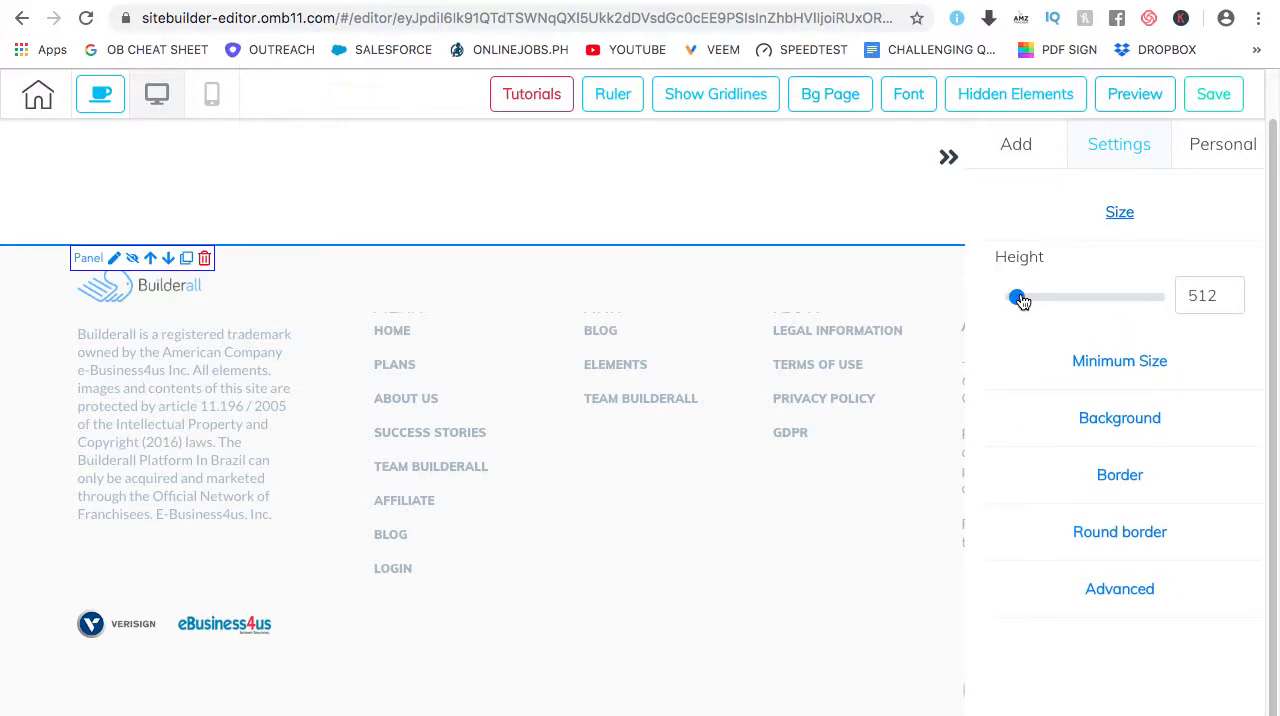
{"action": "mouse_move", "coordinate": [1020, 300]}
{"action": "left_mouse_down"}
{"action": "mouse_move", "coordinate": [1049, 299]}
{"action": "mouse_move", "coordinate": [994, 301]}
{"action": "mouse_move", "coordinate": [1054, 297]}
{"action": "mouse_move", "coordinate": [974, 302]}
{"action": "mouse_move", "coordinate": [1031, 300]}
{"action": "mouse_move", "coordinate": [1007, 300]}
{"action": "left_mouse_up"}
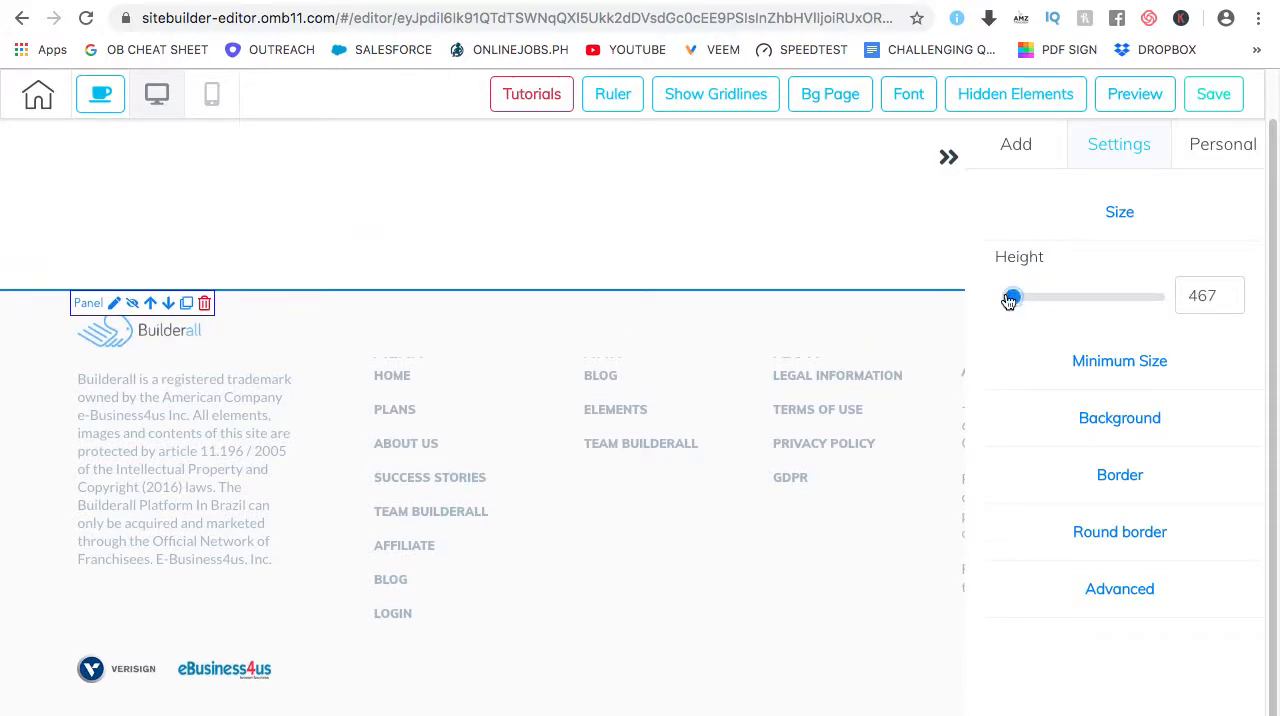
{"action": "left_click", "coordinate": [1122, 214]}
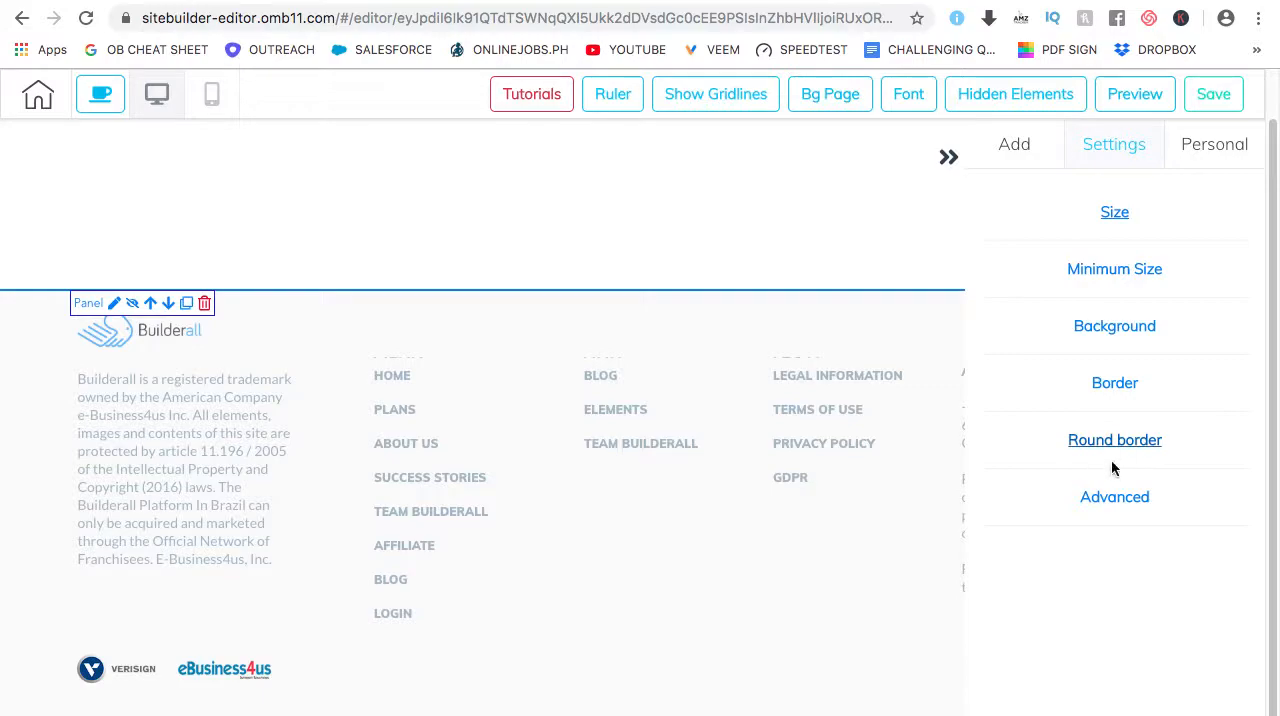
Examine the footer panel's advanced settings, including the anchor option and the Save Element description
{"action": "left_click", "coordinate": [1116, 498]}
{"action": "scroll", "coordinate": [1117, 466], "scroll_direction": "down", "scroll_amount": 2}
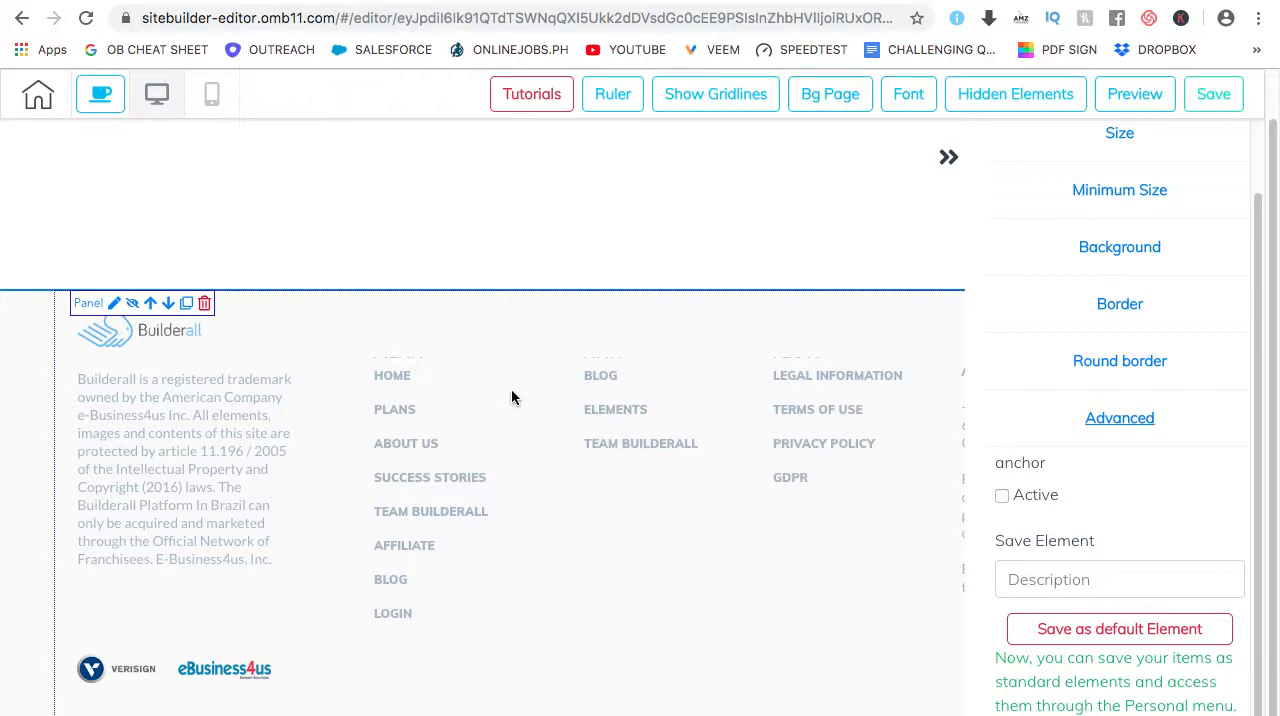
{"action": "left_click", "coordinate": [1075, 580]}
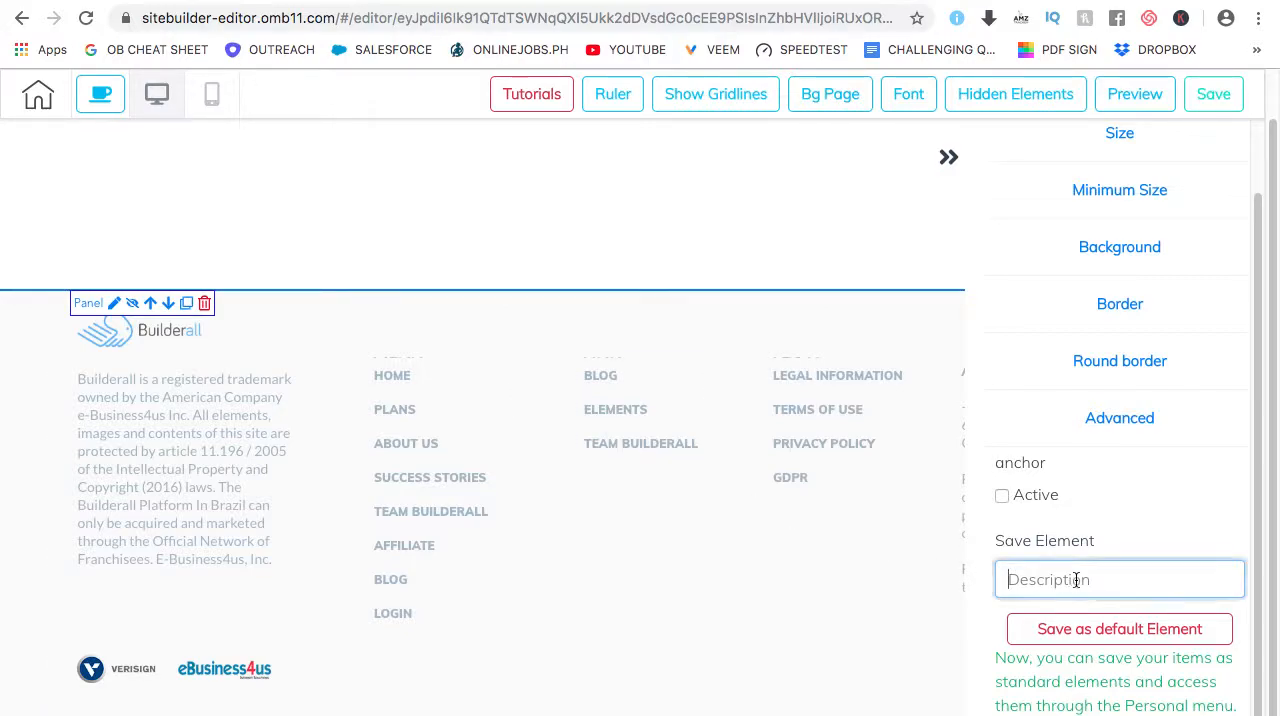
{"action": "left_click", "coordinate": [948, 156]}
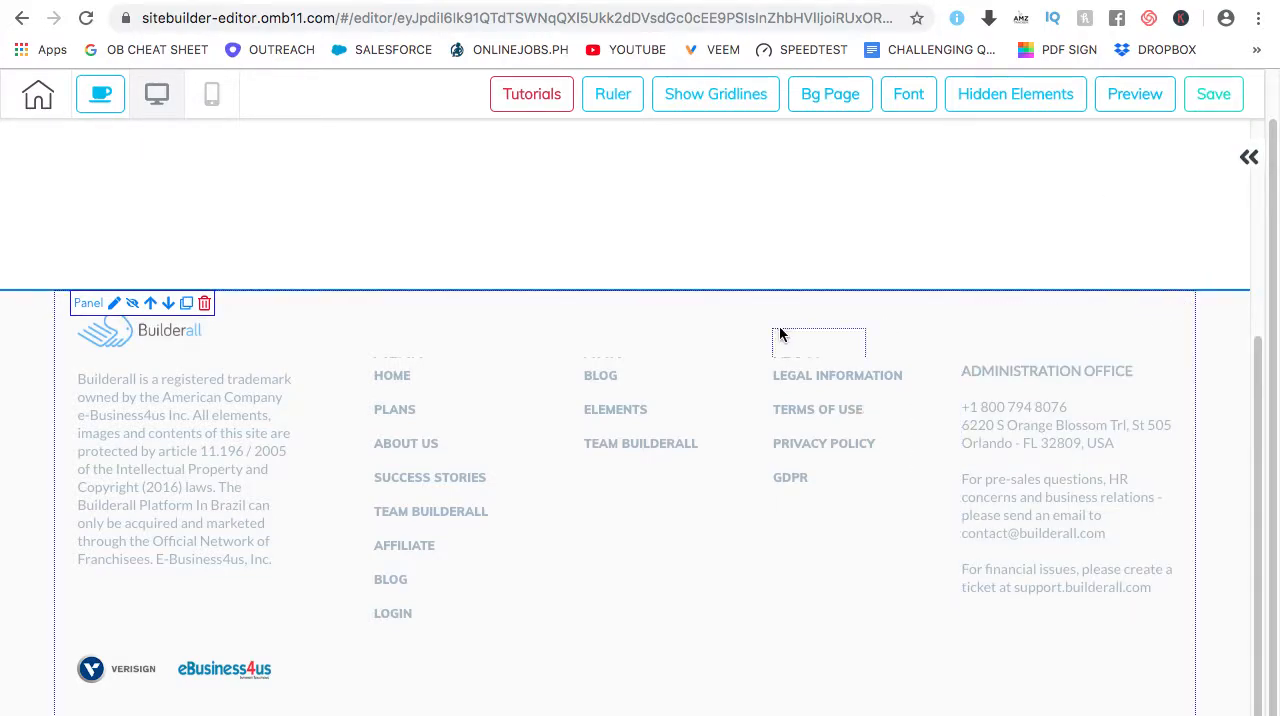
{"action": "left_click", "coordinate": [702, 323]}
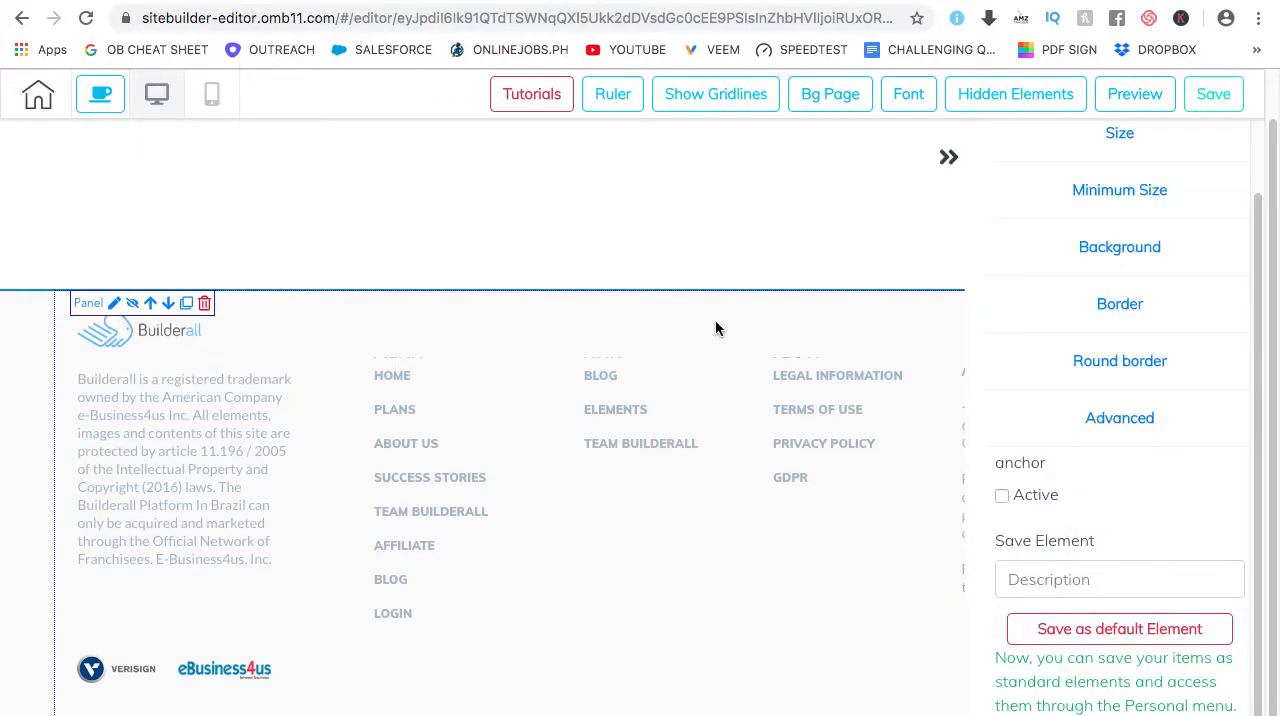
Set the footer panel's height to 521
{"action": "left_click", "coordinate": [1131, 420]}
{"action": "left_click", "coordinate": [1121, 213]}
{"action": "mouse_move", "coordinate": [1023, 297]}
{"action": "left_mouse_down"}
{"action": "mouse_move", "coordinate": [1046, 297]}
{"action": "mouse_move", "coordinate": [1020, 300]}
{"action": "left_mouse_up"}
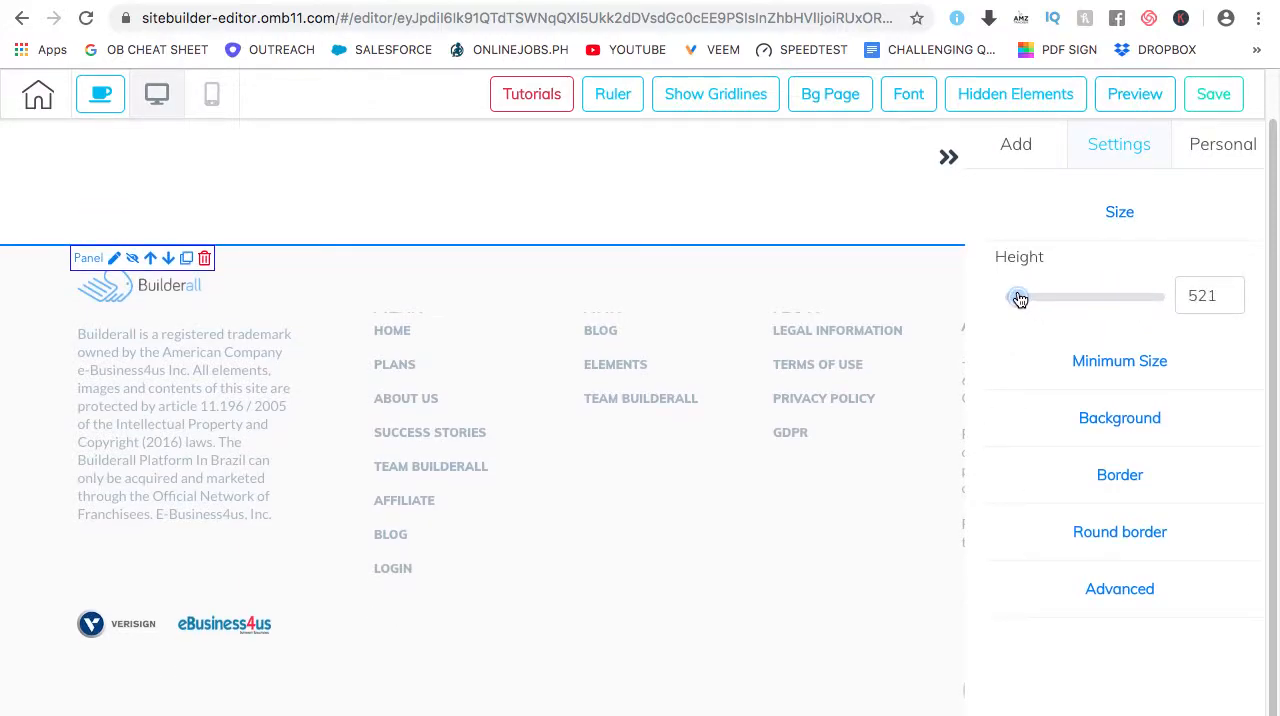
{"action": "left_click", "coordinate": [1120, 213]}
Inspect the footer panel's background color and background image options
{"action": "left_click", "coordinate": [1128, 328]}
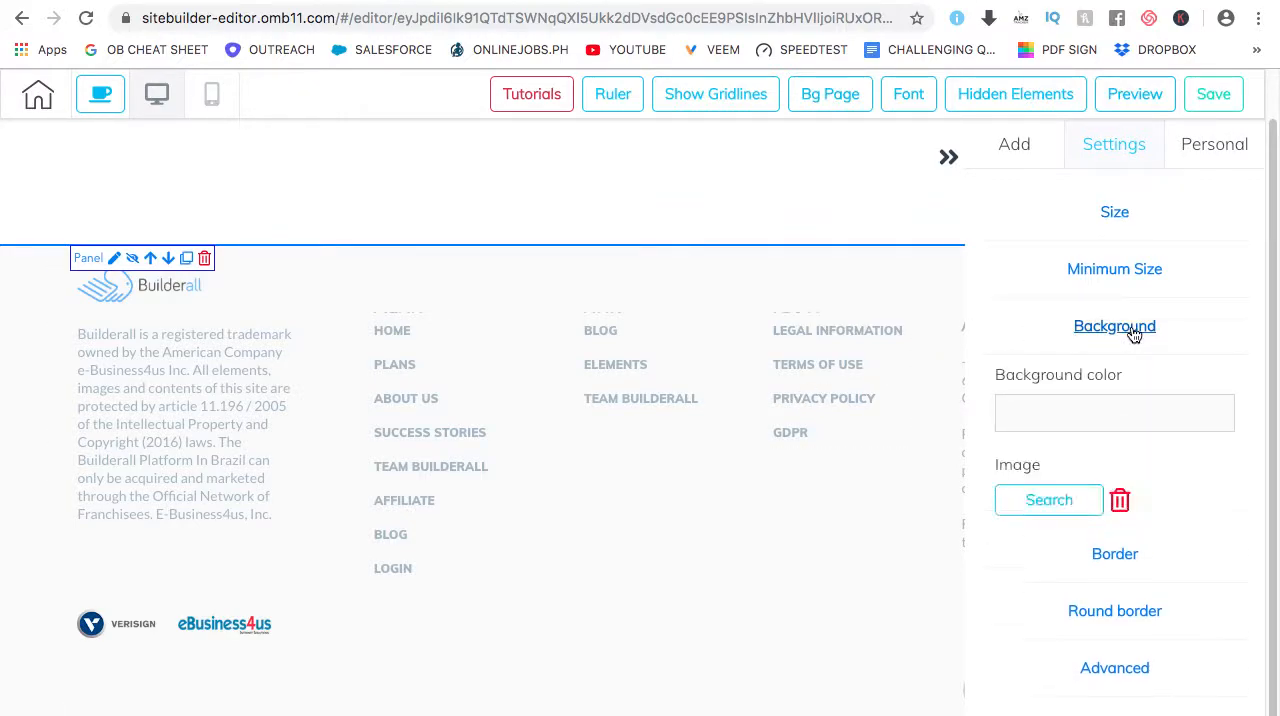
{"action": "left_click", "coordinate": [1061, 505]}
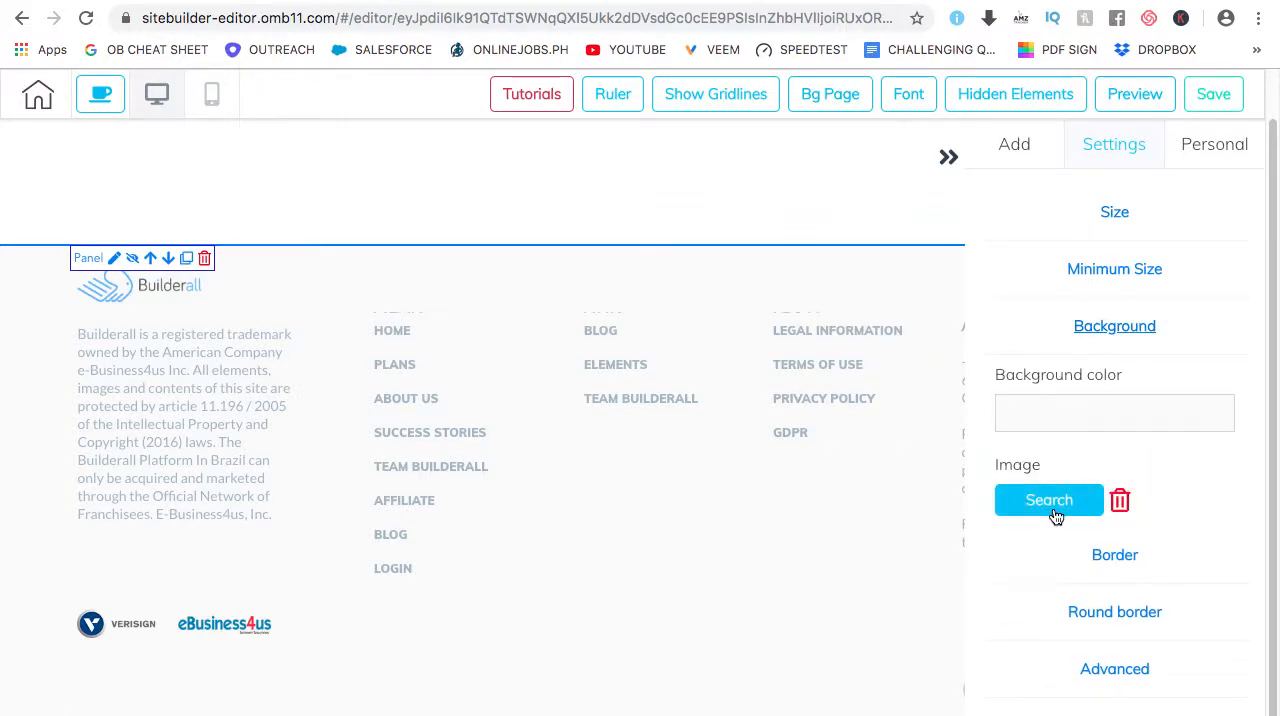
{"action": "left_click", "coordinate": [1125, 330]}
{"action": "left_click", "coordinate": [949, 158]}
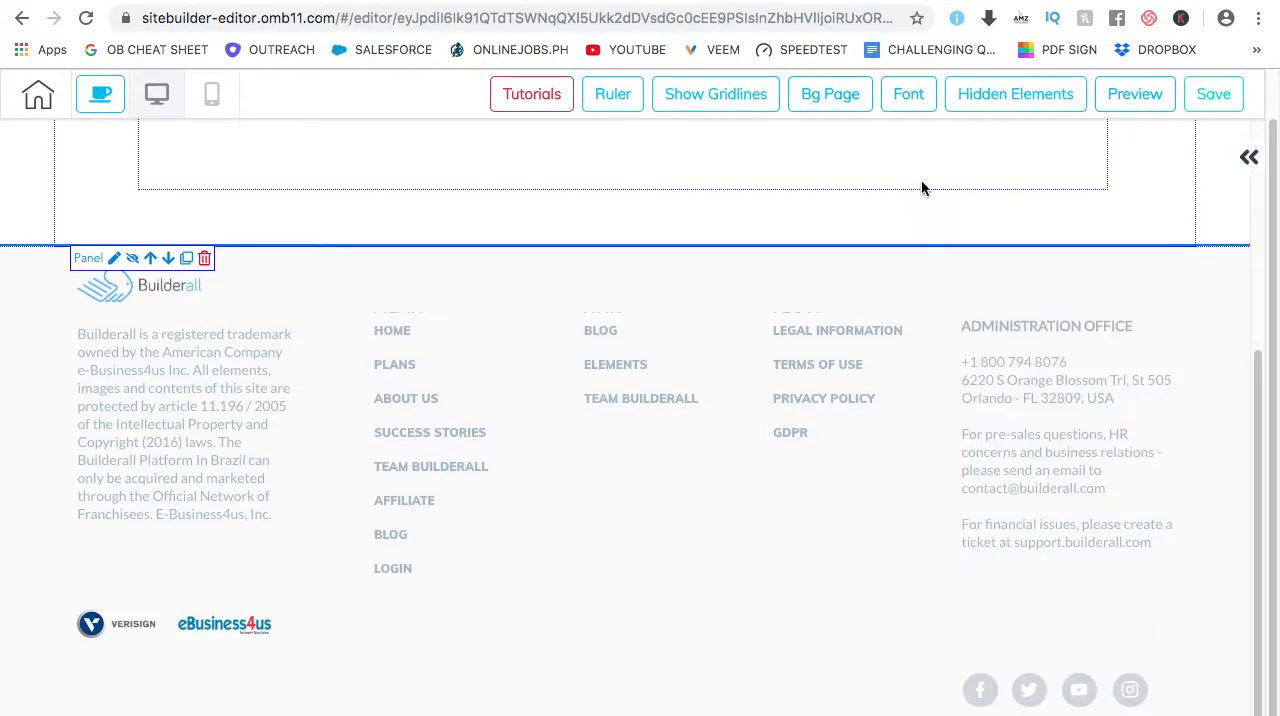
Preview the page in the desktop view and review it from the header menu to the footer
{"action": "scroll", "coordinate": [620, 406], "scroll_direction": "up", "scroll_amount": 10}
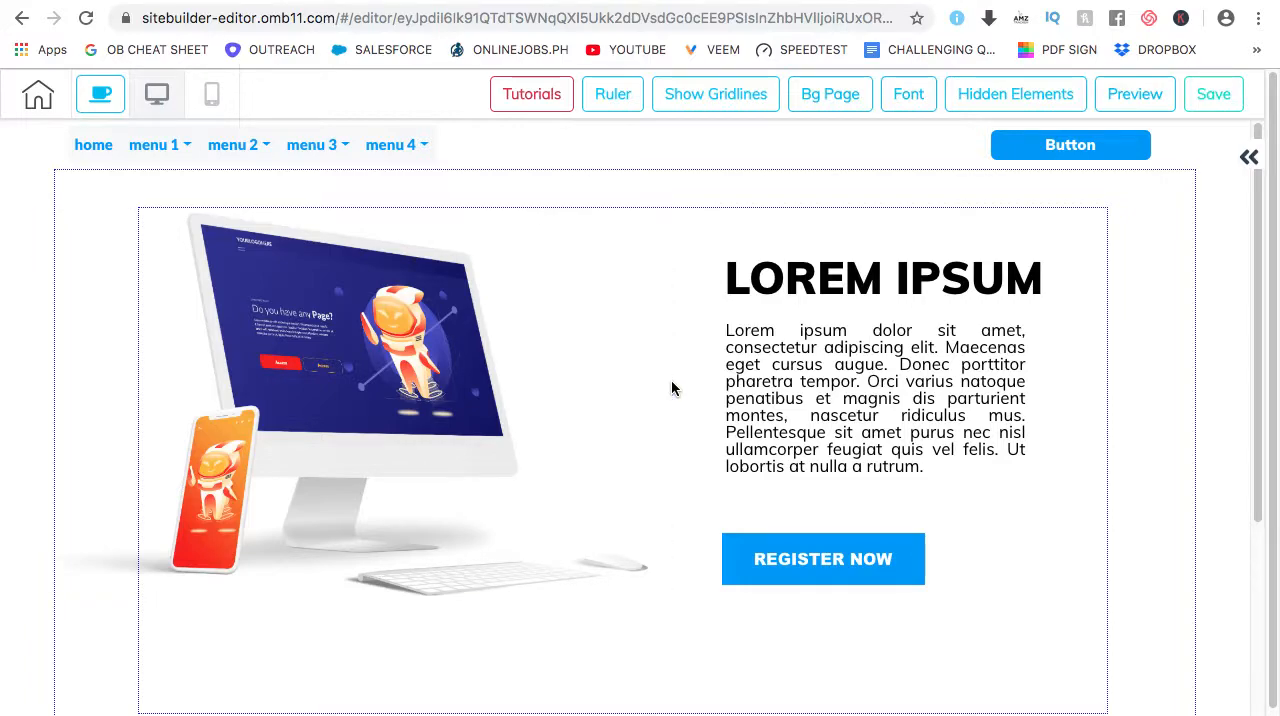
{"action": "left_click", "coordinate": [1110, 98]}
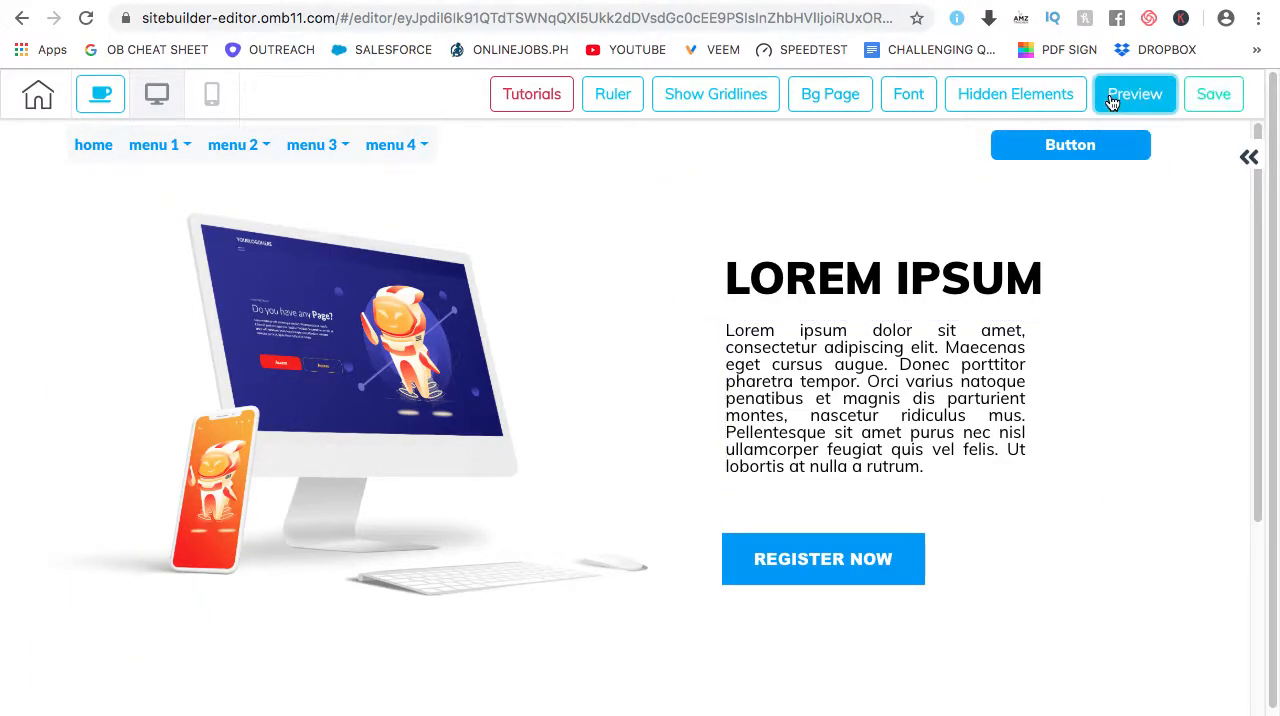
{"action": "scroll", "coordinate": [637, 346], "scroll_direction": "down", "scroll_amount": 5}
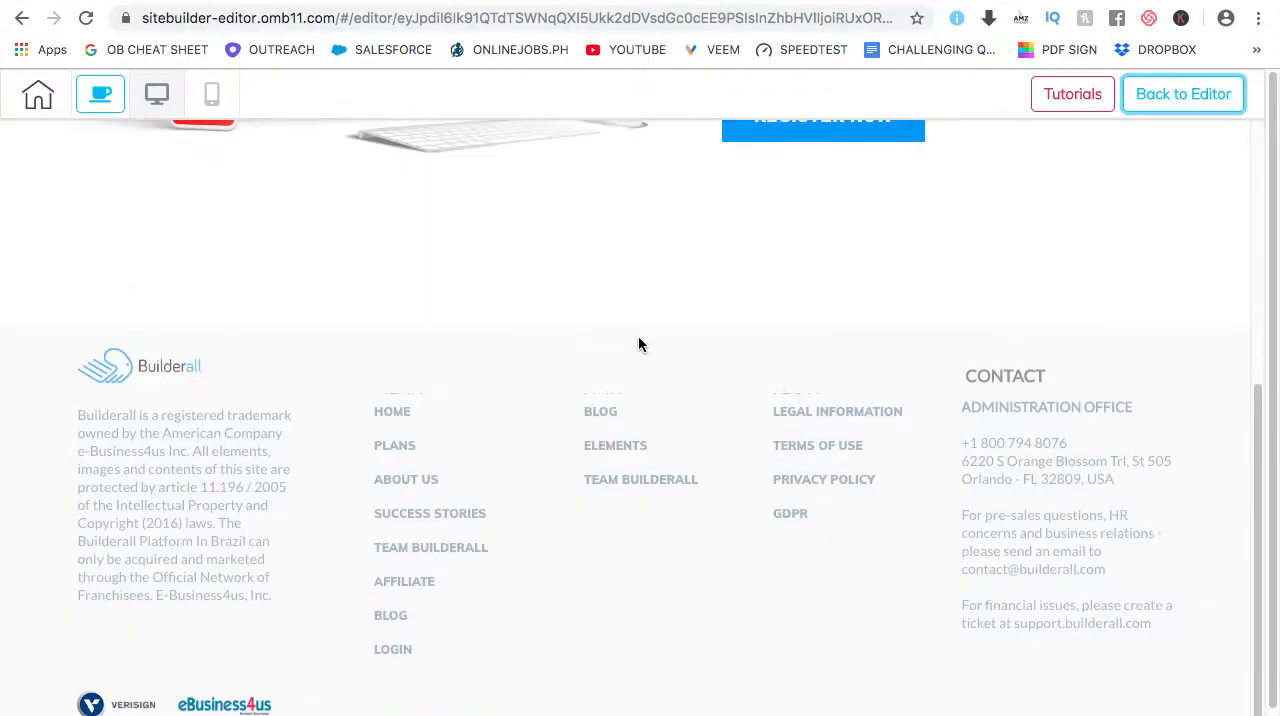
{"action": "scroll", "coordinate": [620, 349], "scroll_direction": "up", "scroll_amount": 5}
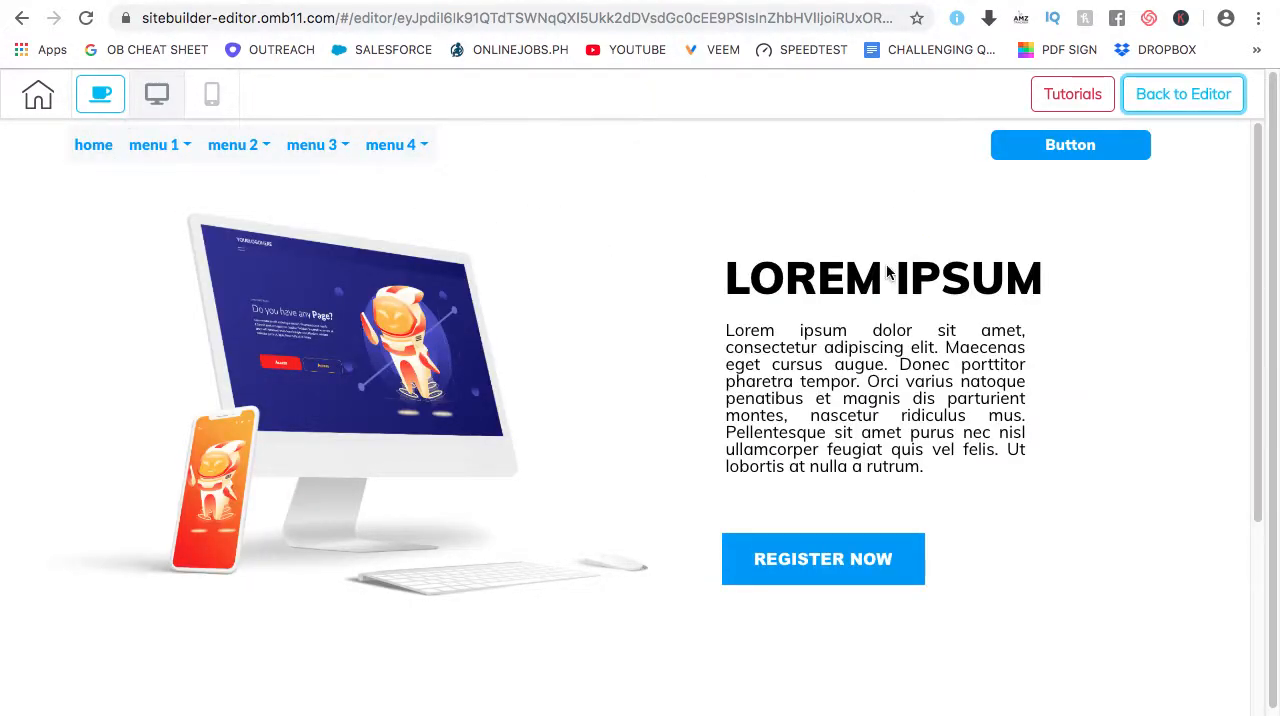
{"action": "scroll", "coordinate": [664, 345], "scroll_direction": "down", "scroll_amount": 5}
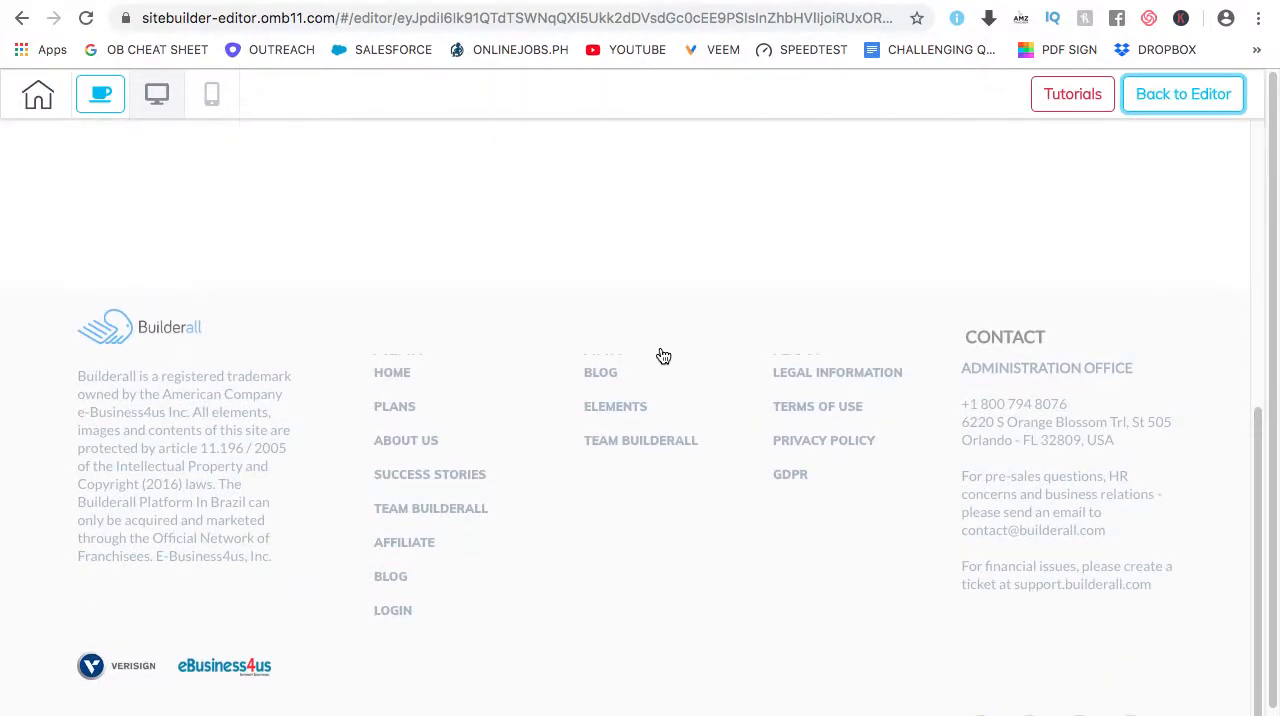
{"action": "scroll", "coordinate": [656, 358], "scroll_direction": "up", "scroll_amount": 6}
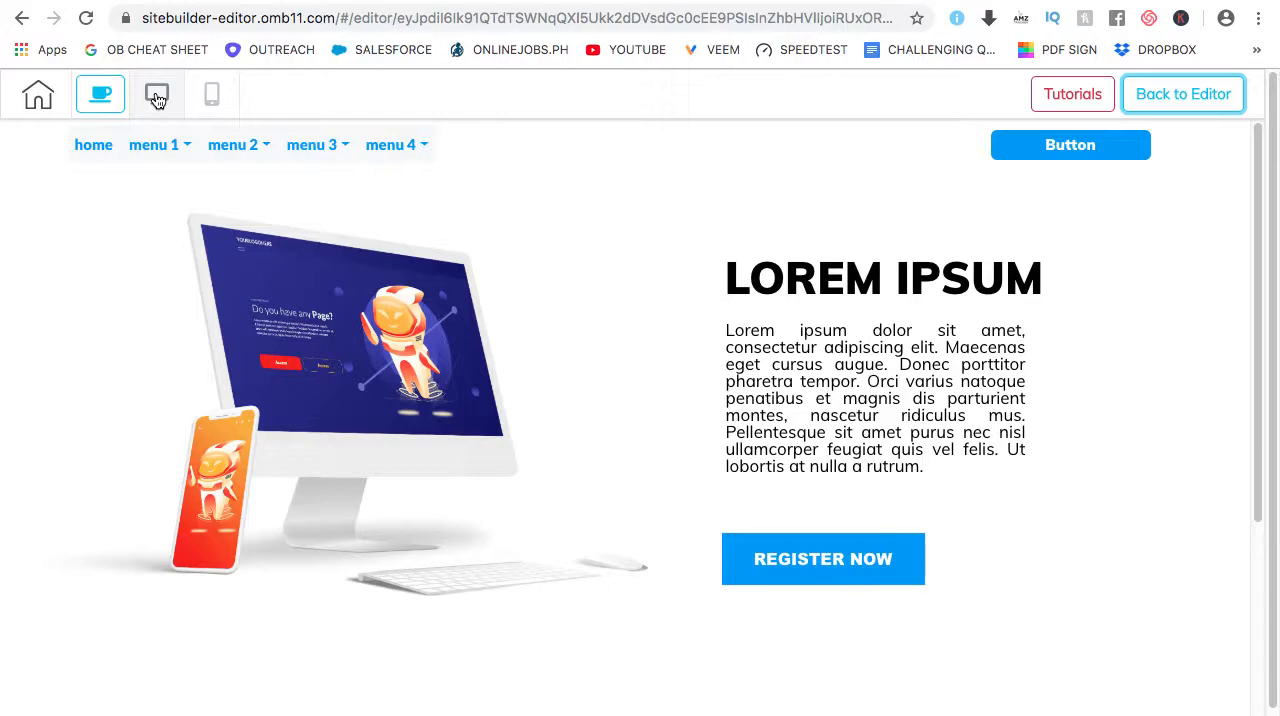
Examine the page's mobile layout, from the menu and header button through the Lorem Ipsum content to the footer
{"action": "left_click", "coordinate": [212, 102]}
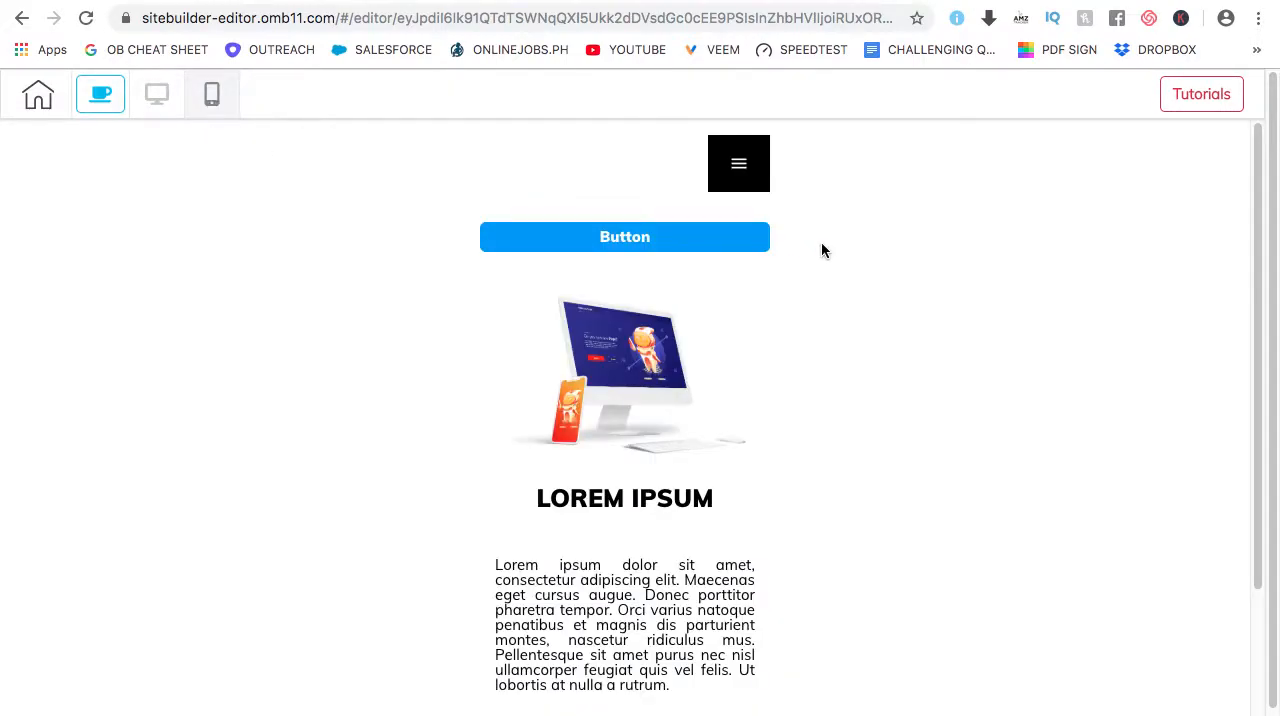
{"action": "scroll", "coordinate": [818, 243], "scroll_direction": "down", "scroll_amount": 1}
{"action": "scroll", "coordinate": [751, 174], "scroll_direction": "down", "scroll_amount": 1}
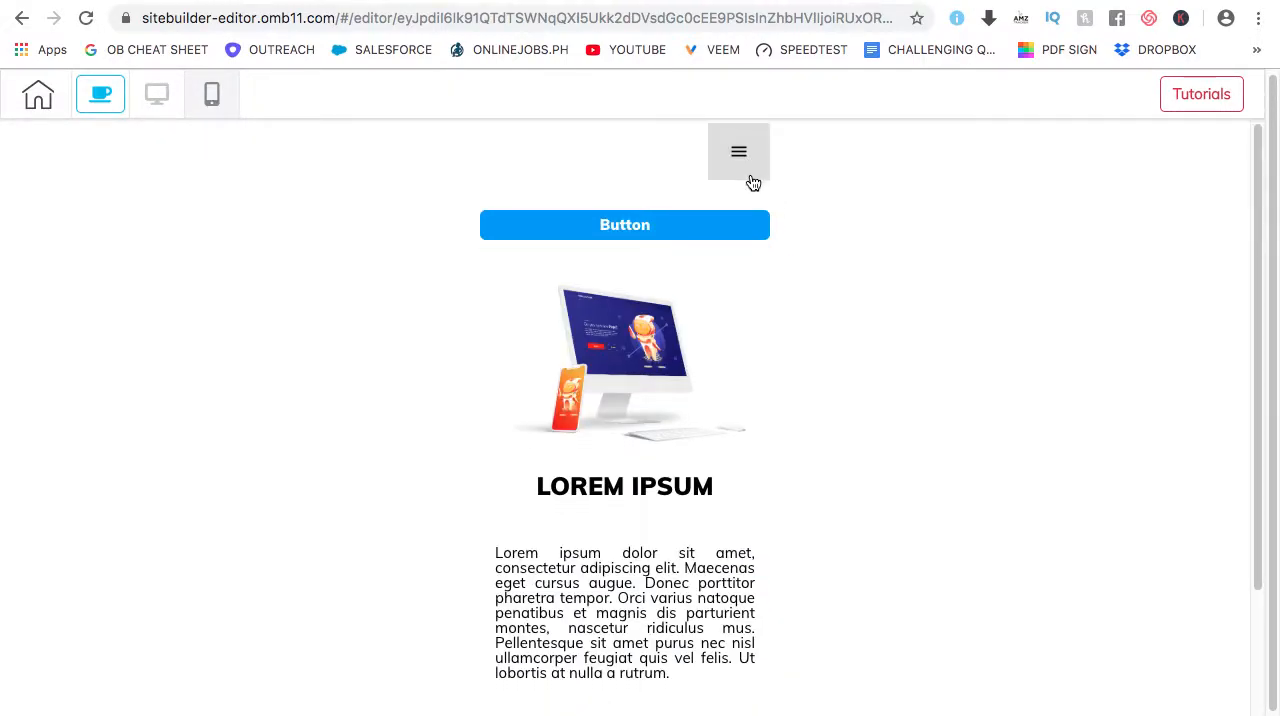
{"action": "scroll", "coordinate": [750, 185], "scroll_direction": "down", "scroll_amount": 3}
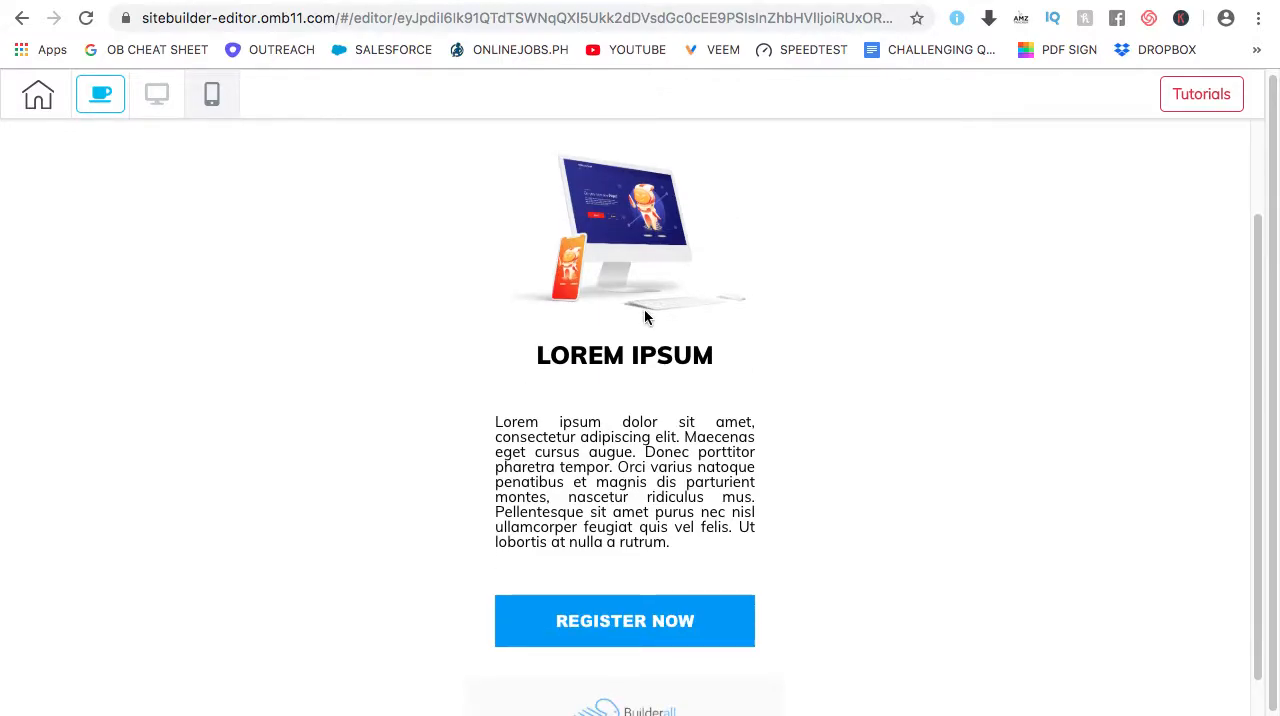
{"action": "scroll", "coordinate": [791, 312], "scroll_direction": "down", "scroll_amount": 3}
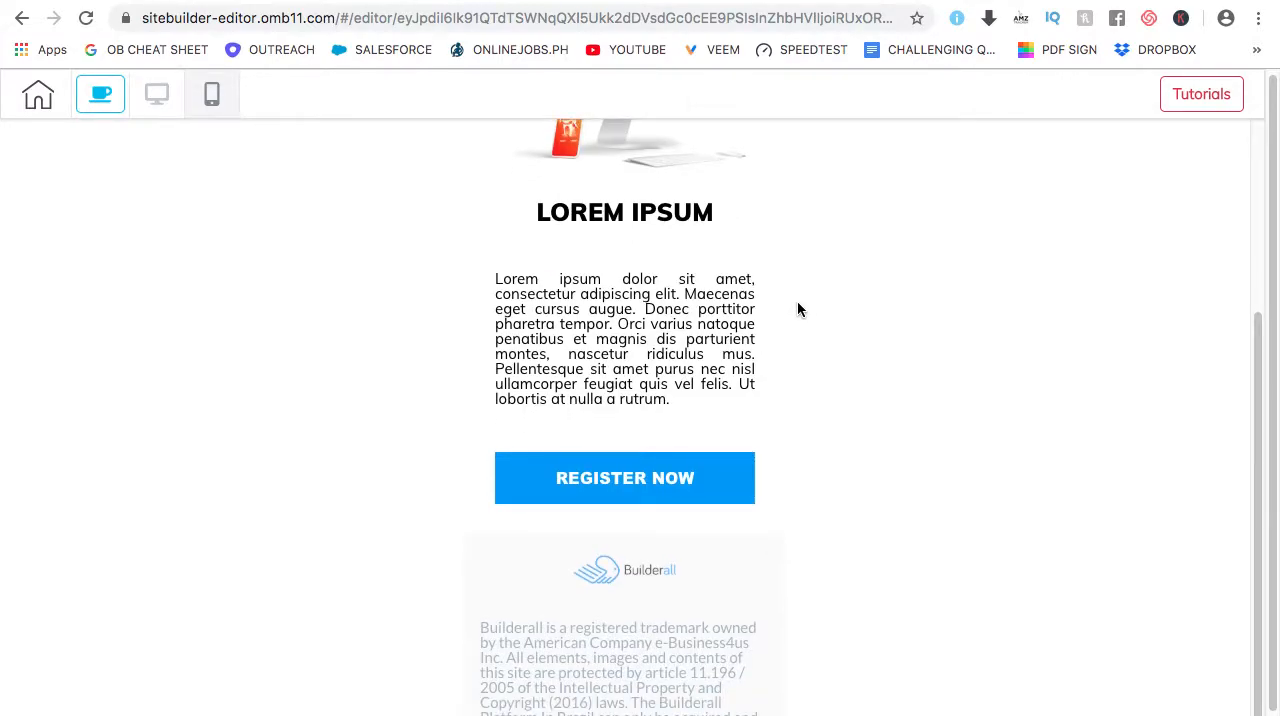
{"action": "scroll", "coordinate": [787, 340], "scroll_direction": "down", "scroll_amount": 1}
{"action": "scroll", "coordinate": [766, 298], "scroll_direction": "up", "scroll_amount": 8}
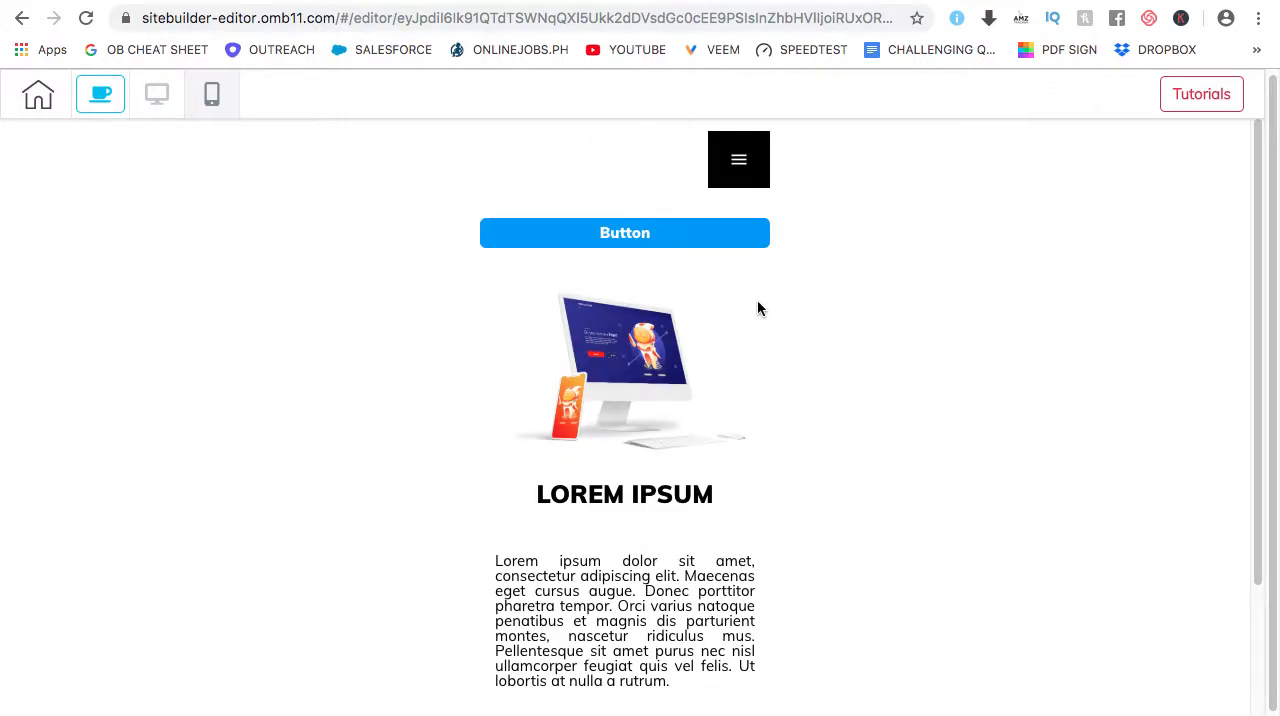
{"action": "scroll", "coordinate": [760, 300], "scroll_direction": "down", "scroll_amount": 3}
{"action": "scroll", "coordinate": [770, 300], "scroll_direction": "down", "scroll_amount": 4}
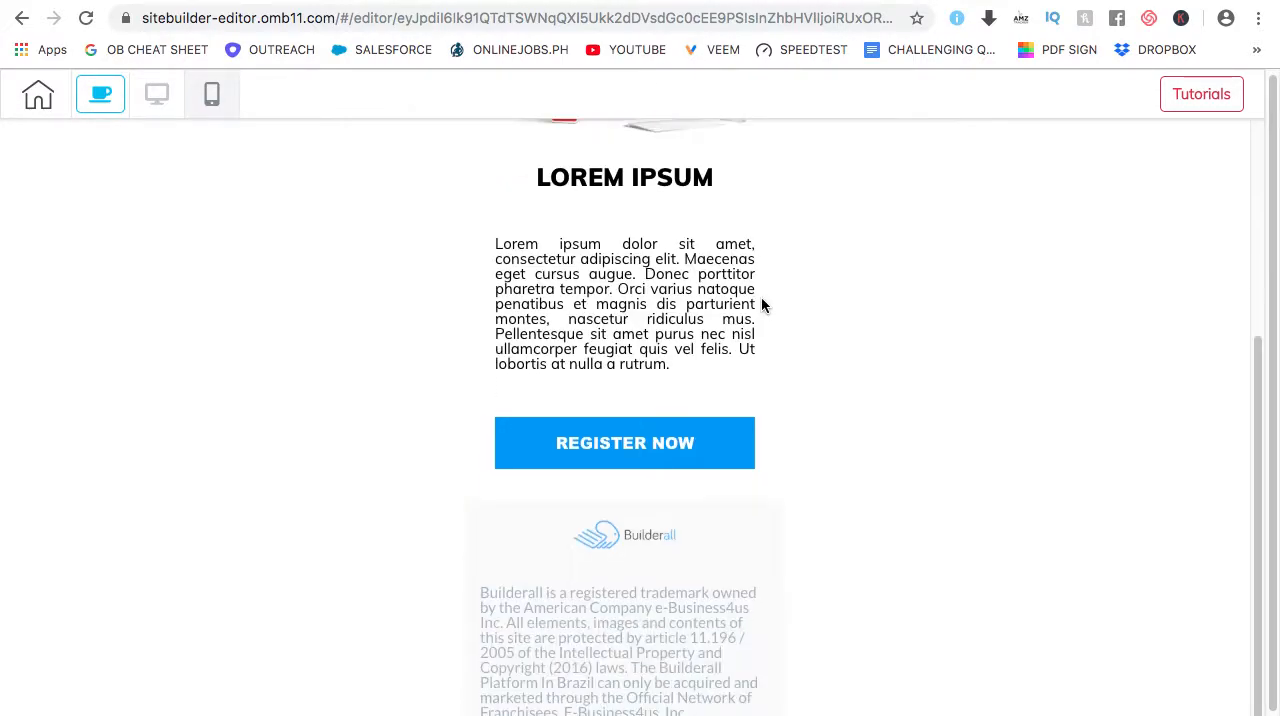
{"action": "scroll", "coordinate": [774, 315], "scroll_direction": "up", "scroll_amount": 8}
{"action": "scroll", "coordinate": [790, 350], "scroll_direction": "down", "scroll_amount": 8}
{"action": "scroll", "coordinate": [726, 554], "scroll_direction": "up", "scroll_amount": 3}
{"action": "scroll", "coordinate": [726, 548], "scroll_direction": "down", "scroll_amount": 3}
{"action": "scroll", "coordinate": [830, 445], "scroll_direction": "up", "scroll_amount": 4}
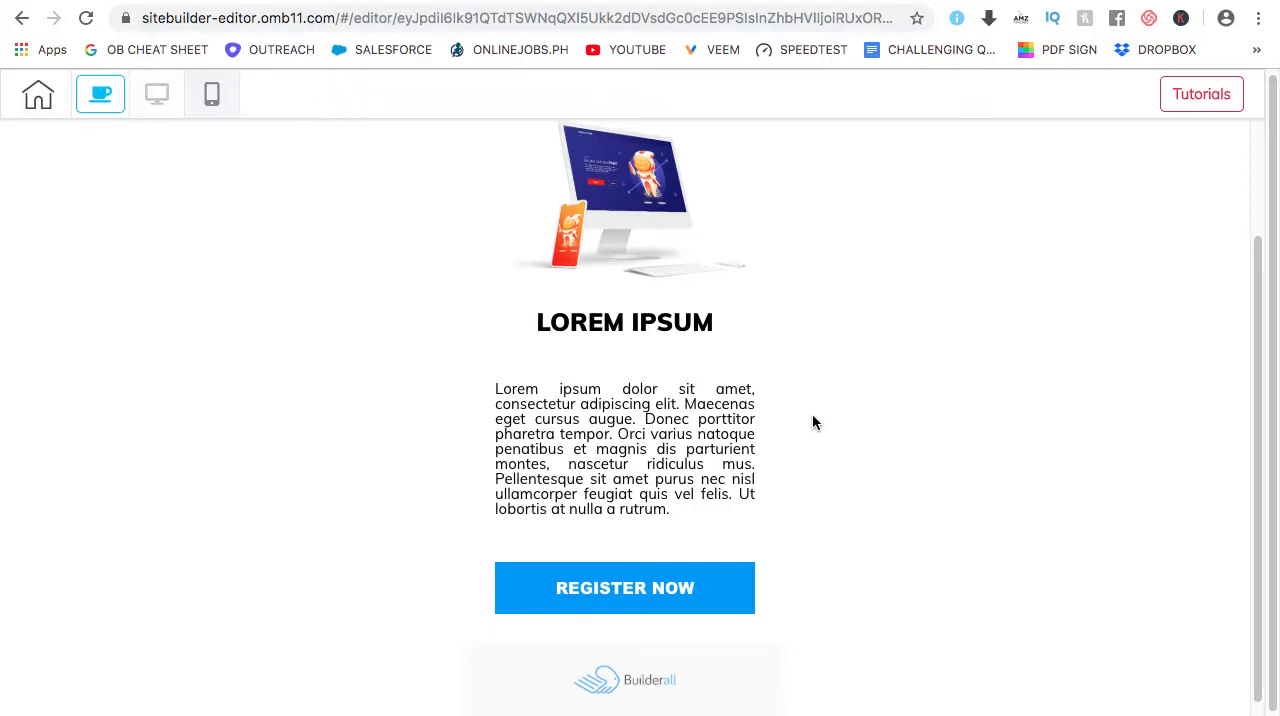
{"action": "scroll", "coordinate": [812, 421], "scroll_direction": "up", "scroll_amount": 1}
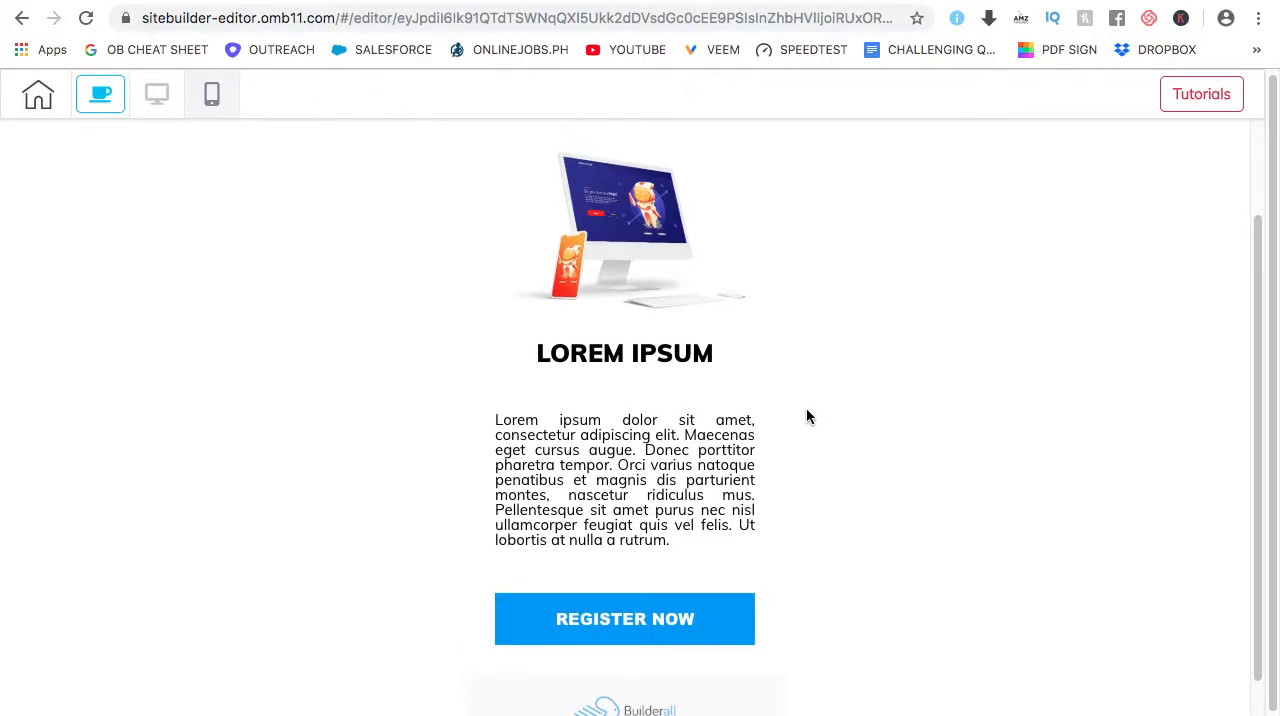
{"action": "scroll", "coordinate": [809, 415], "scroll_direction": "down", "scroll_amount": 5}
{"action": "scroll", "coordinate": [811, 410], "scroll_direction": "down", "scroll_amount": 1}
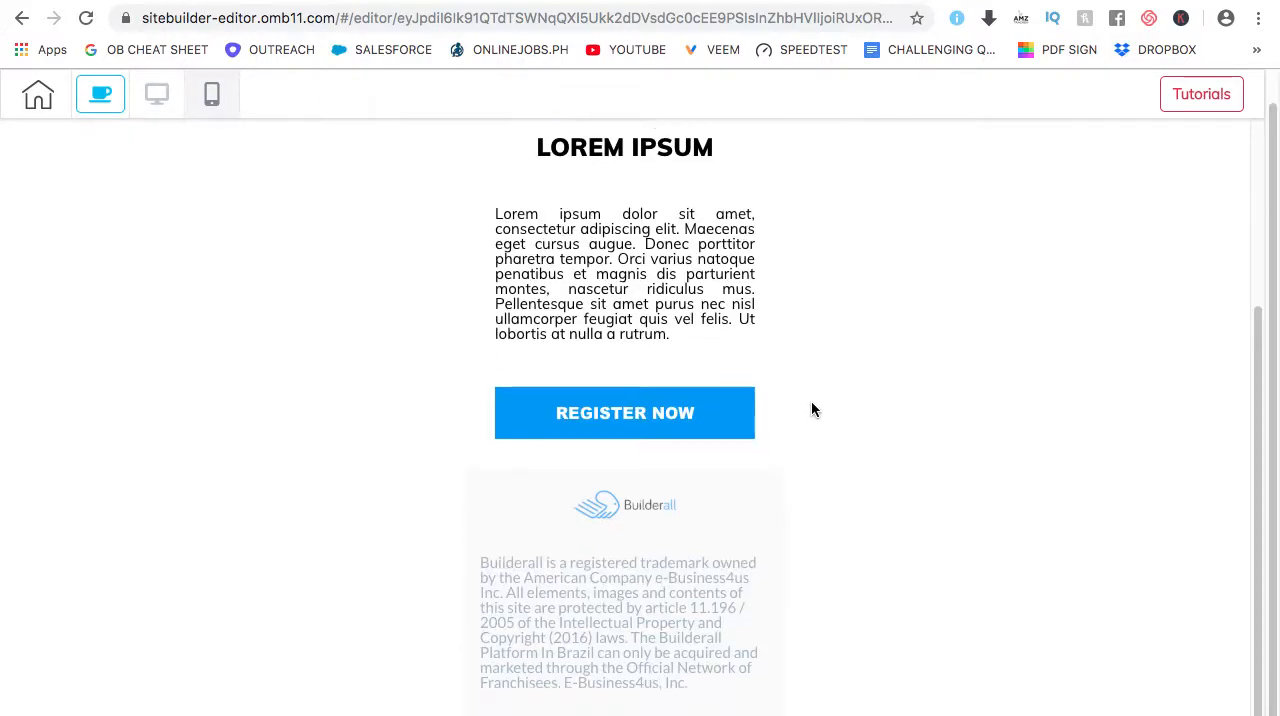
{"action": "scroll", "coordinate": [811, 412], "scroll_direction": "down", "scroll_amount": 1}
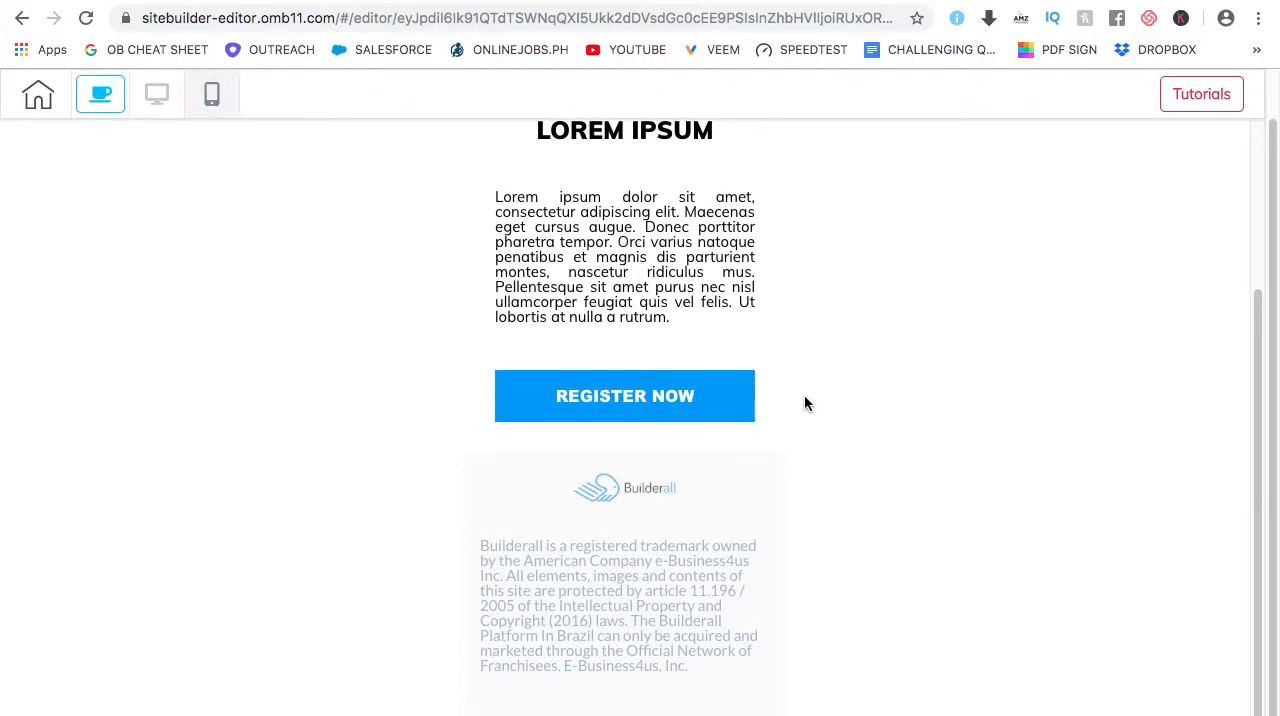
{"action": "scroll", "coordinate": [800, 391], "scroll_direction": "up", "scroll_amount": 8}
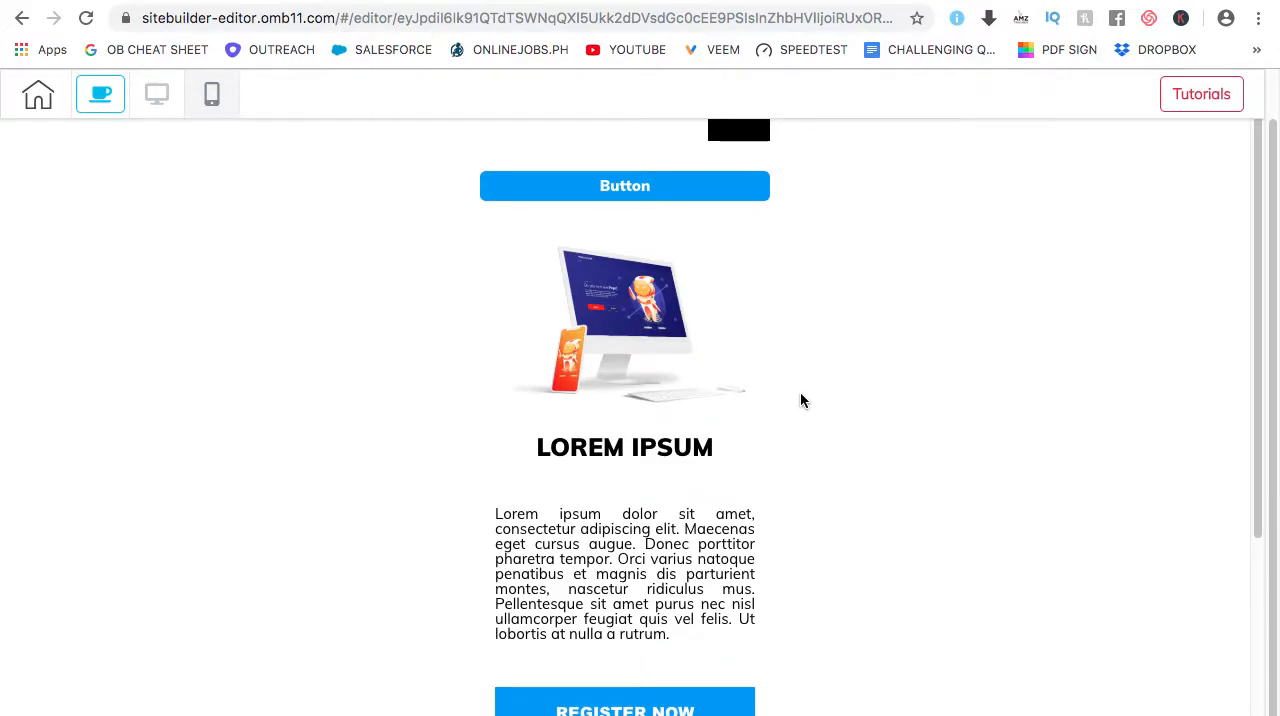
{"action": "scroll", "coordinate": [796, 391], "scroll_direction": "up", "scroll_amount": 1}
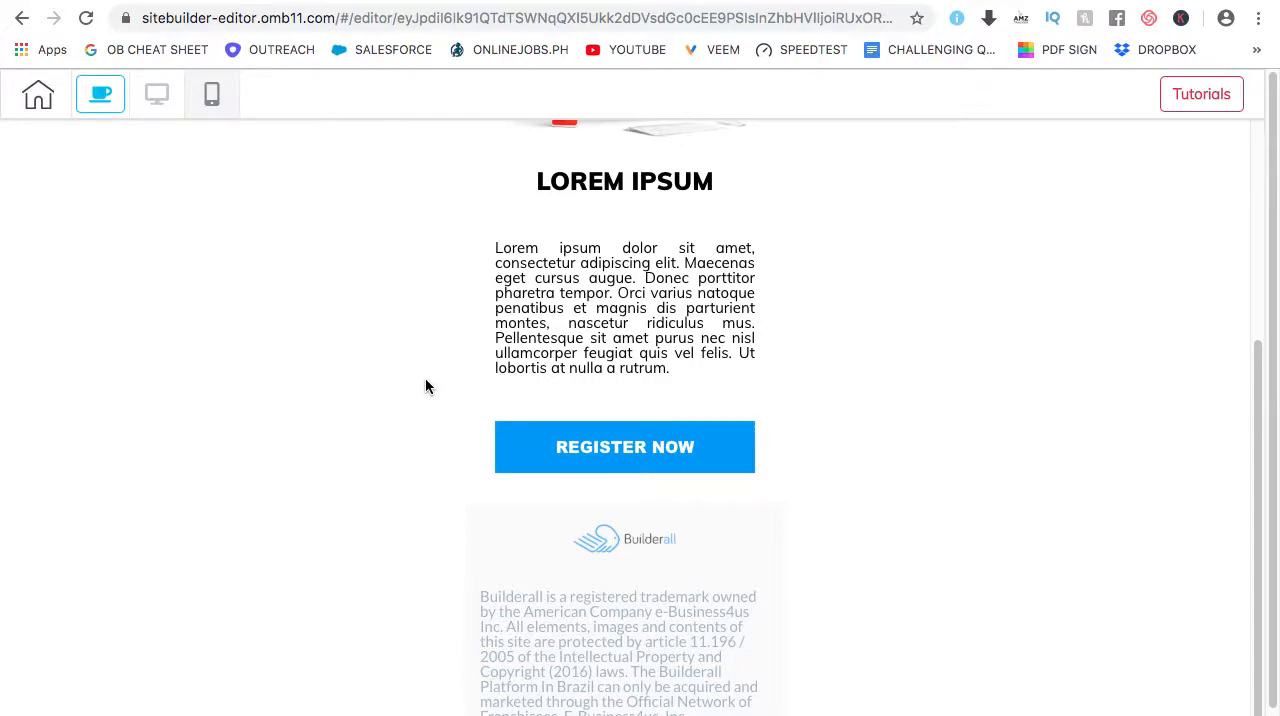
{"action": "scroll", "coordinate": [424, 385], "scroll_direction": "down", "scroll_amount": 1}
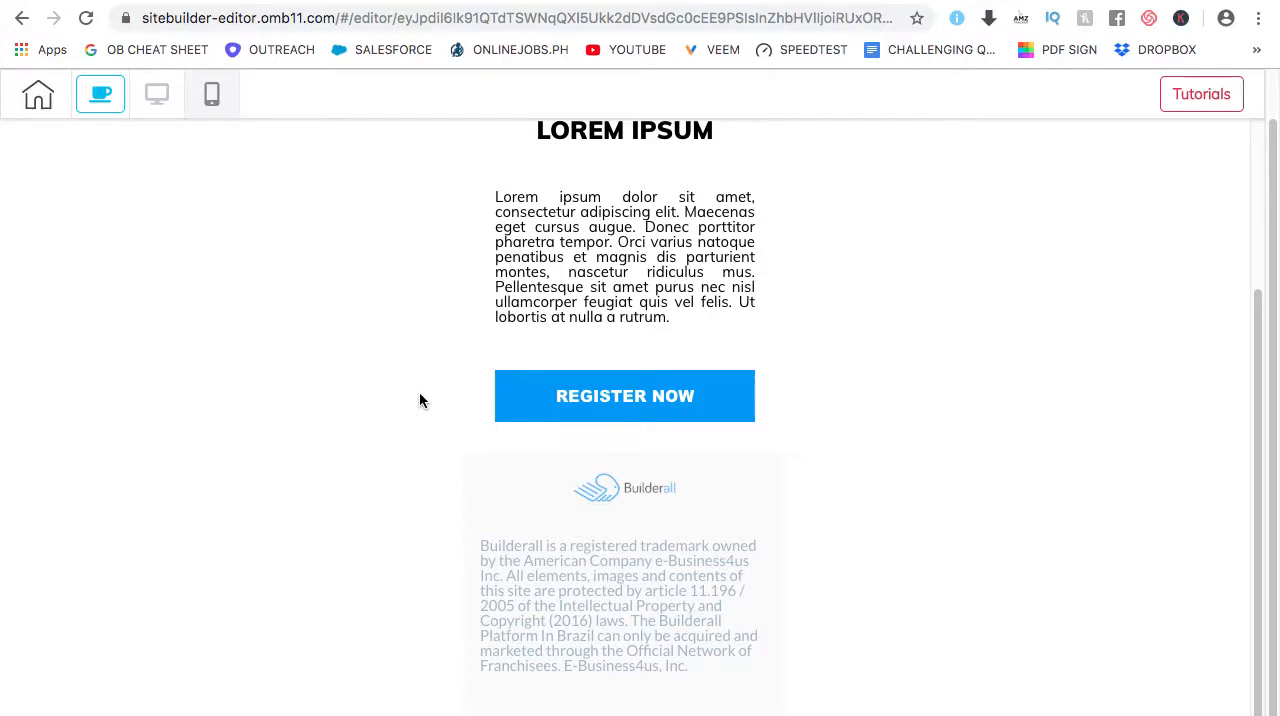
Compare the desktop and mobile layouts of the page and footer, and return to the desktop editor
{"action": "left_click", "coordinate": [156, 94]}
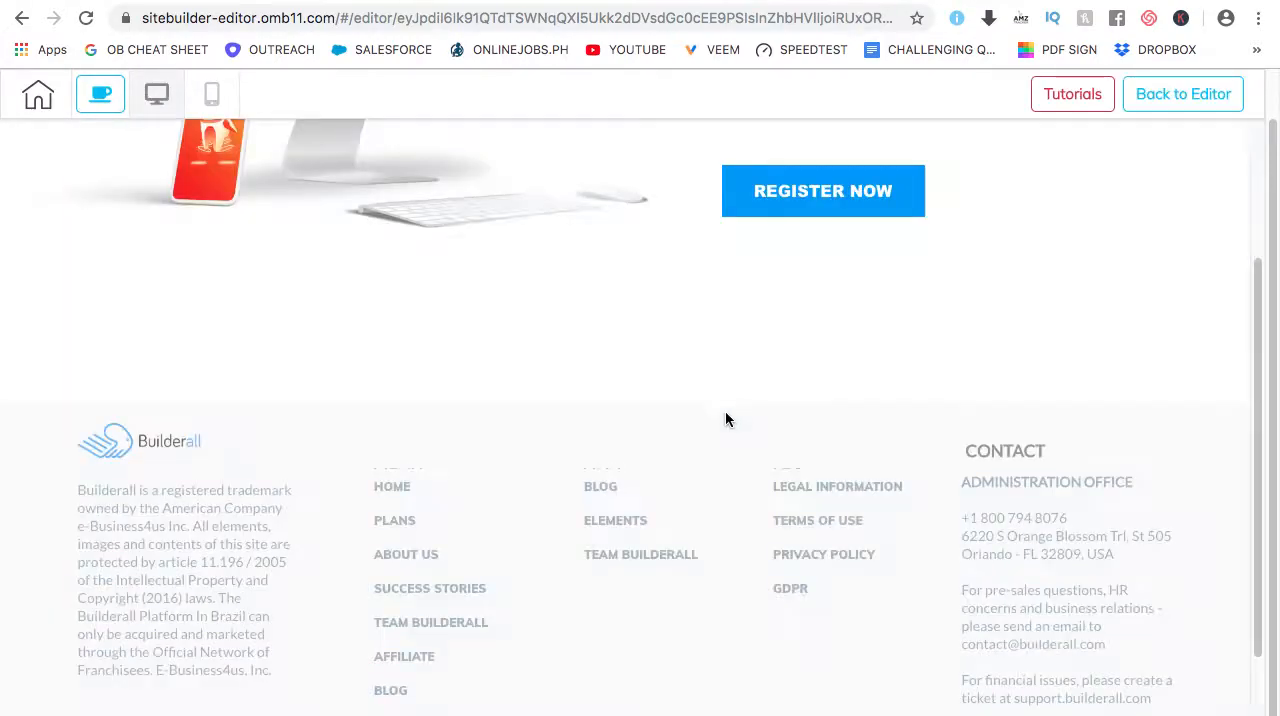
{"action": "scroll", "coordinate": [740, 410], "scroll_direction": "down", "scroll_amount": 3}
{"action": "scroll", "coordinate": [736, 404], "scroll_direction": "up", "scroll_amount": 1}
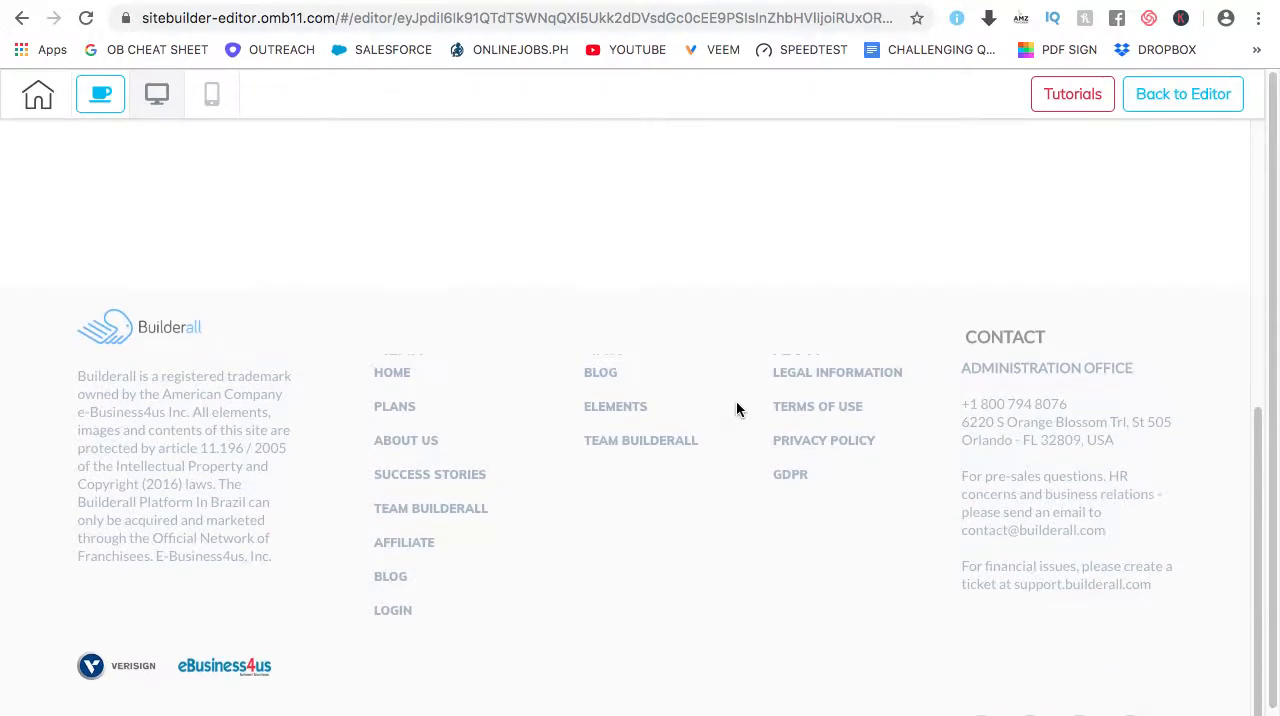
{"action": "left_click", "coordinate": [211, 102]}
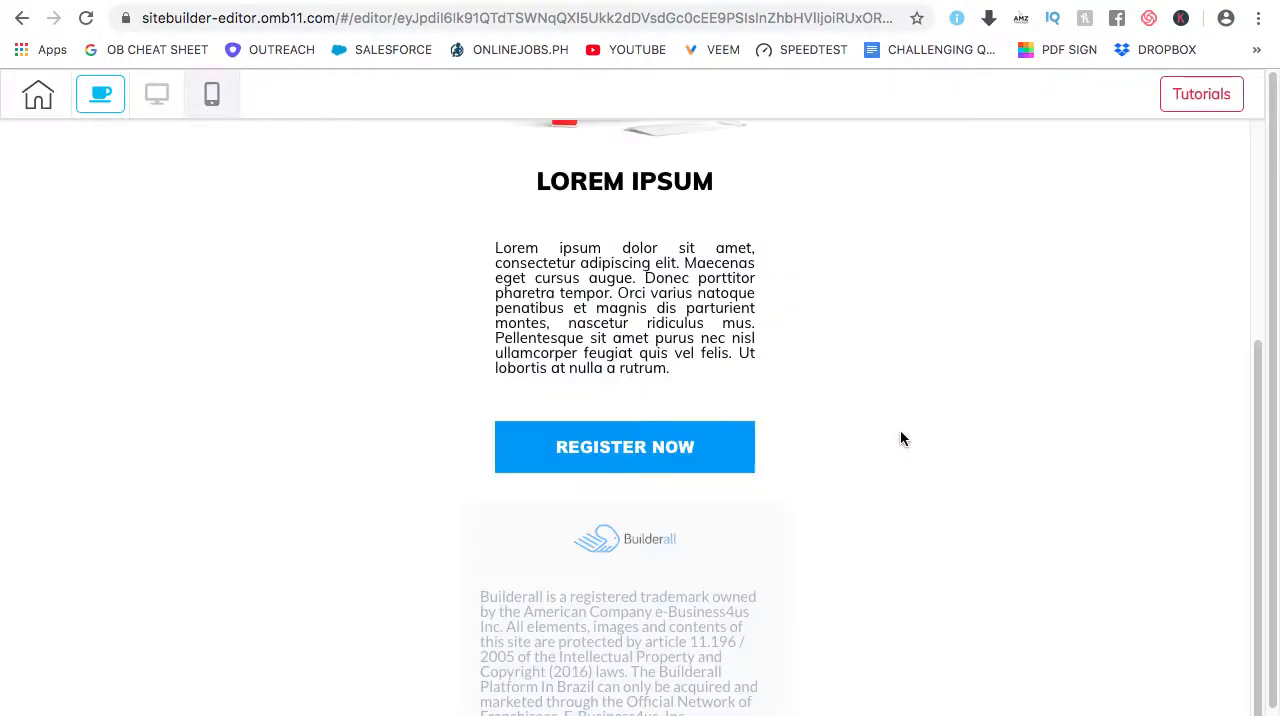
{"action": "scroll", "coordinate": [895, 432], "scroll_direction": "down", "scroll_amount": 1}
{"action": "scroll", "coordinate": [883, 430], "scroll_direction": "up", "scroll_amount": 6}
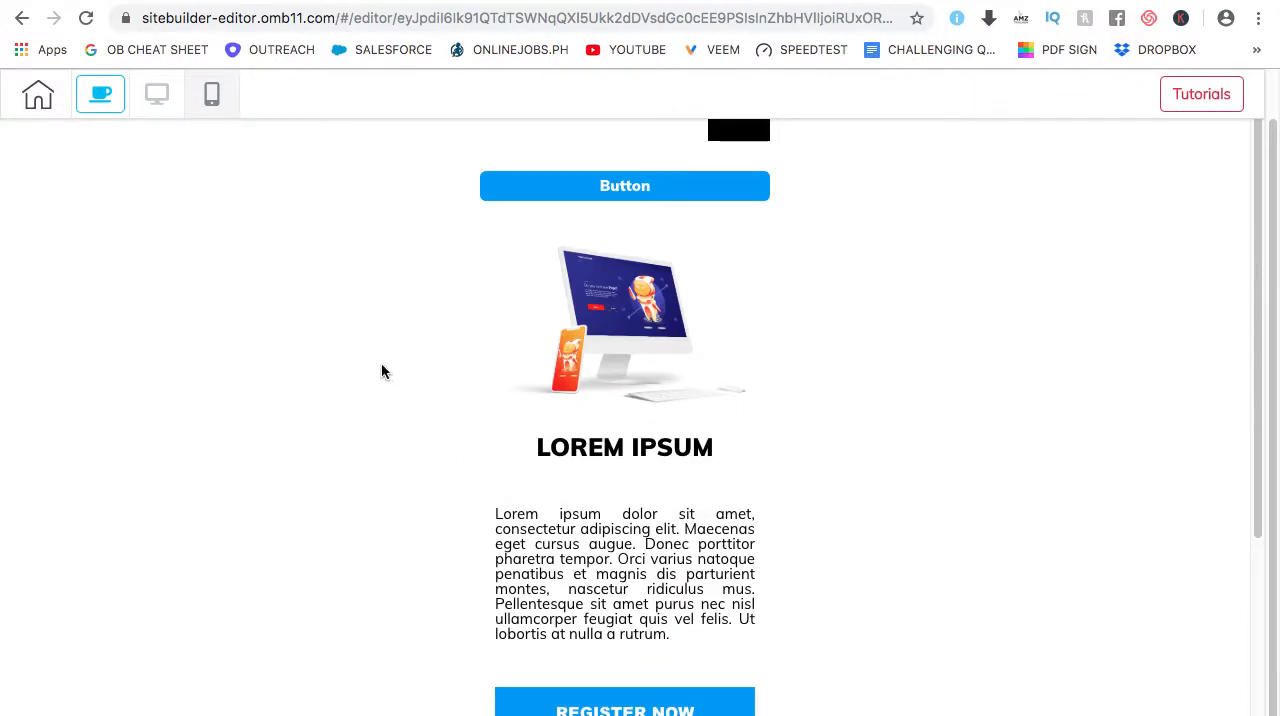
{"action": "scroll", "coordinate": [988, 309], "scroll_direction": "up", "scroll_amount": 1}
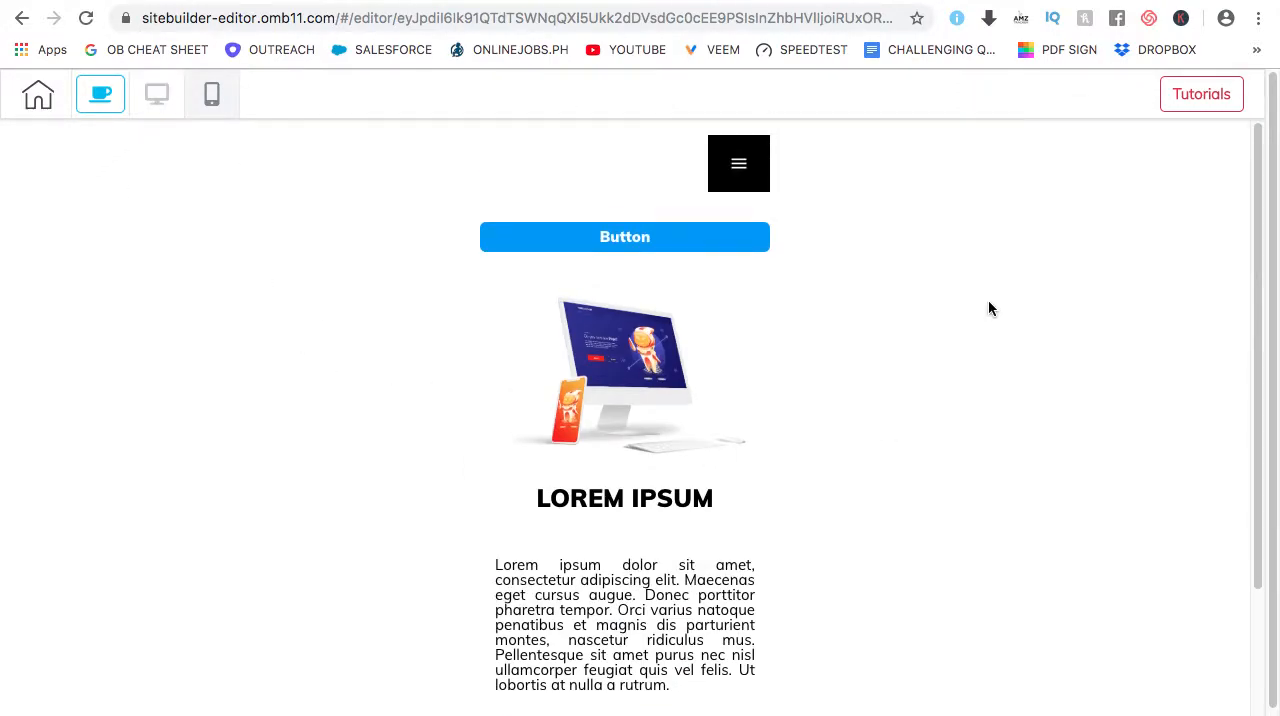
{"action": "left_click", "coordinate": [158, 94]}
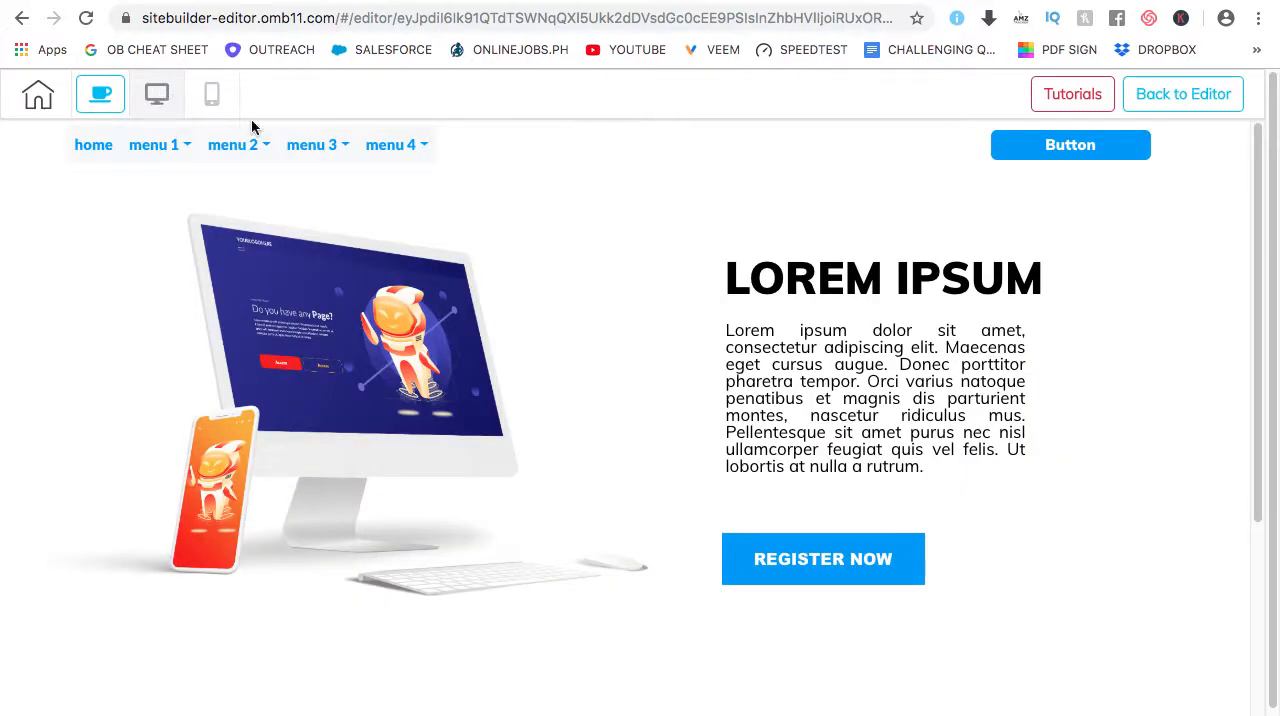
{"action": "left_click", "coordinate": [1185, 97]}
Delete the grey Builderall footer panel with the contact details and link columns from the end of the page
{"action": "scroll", "coordinate": [771, 360], "scroll_direction": "down", "scroll_amount": 10}
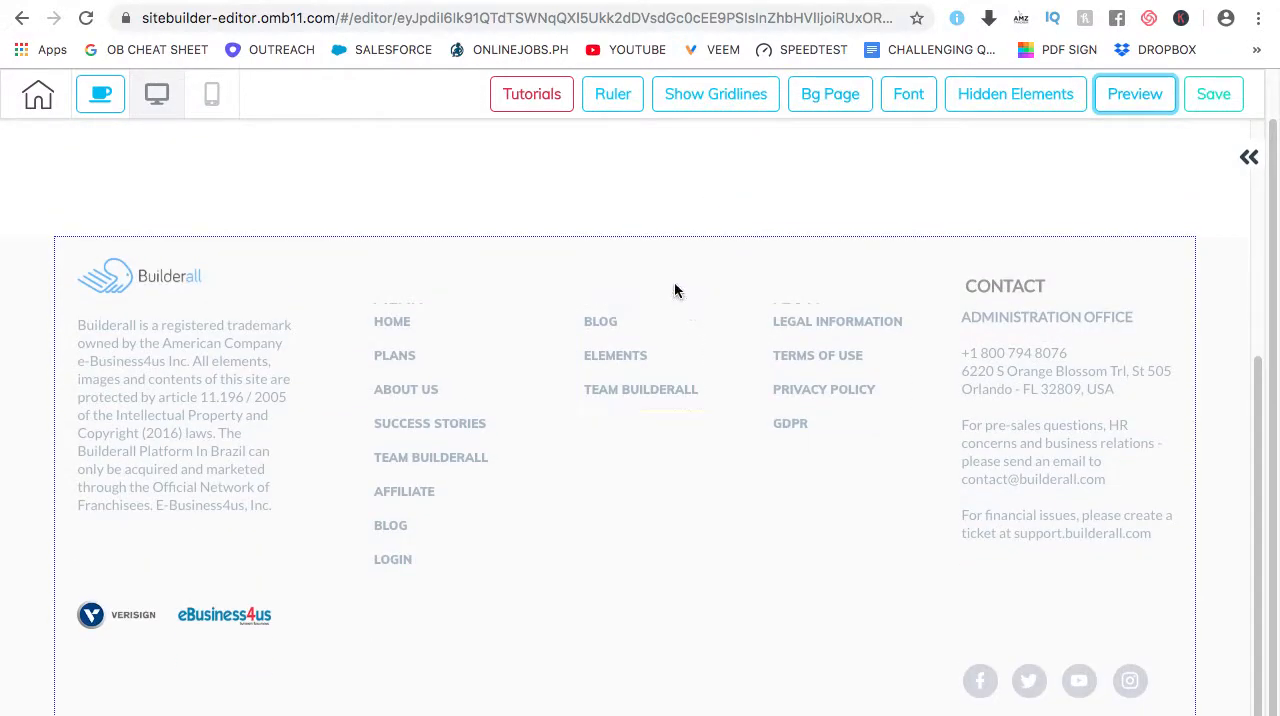
{"action": "mouse_move", "coordinate": [251, 271]}
{"action": "left_click", "coordinate": [203, 252]}
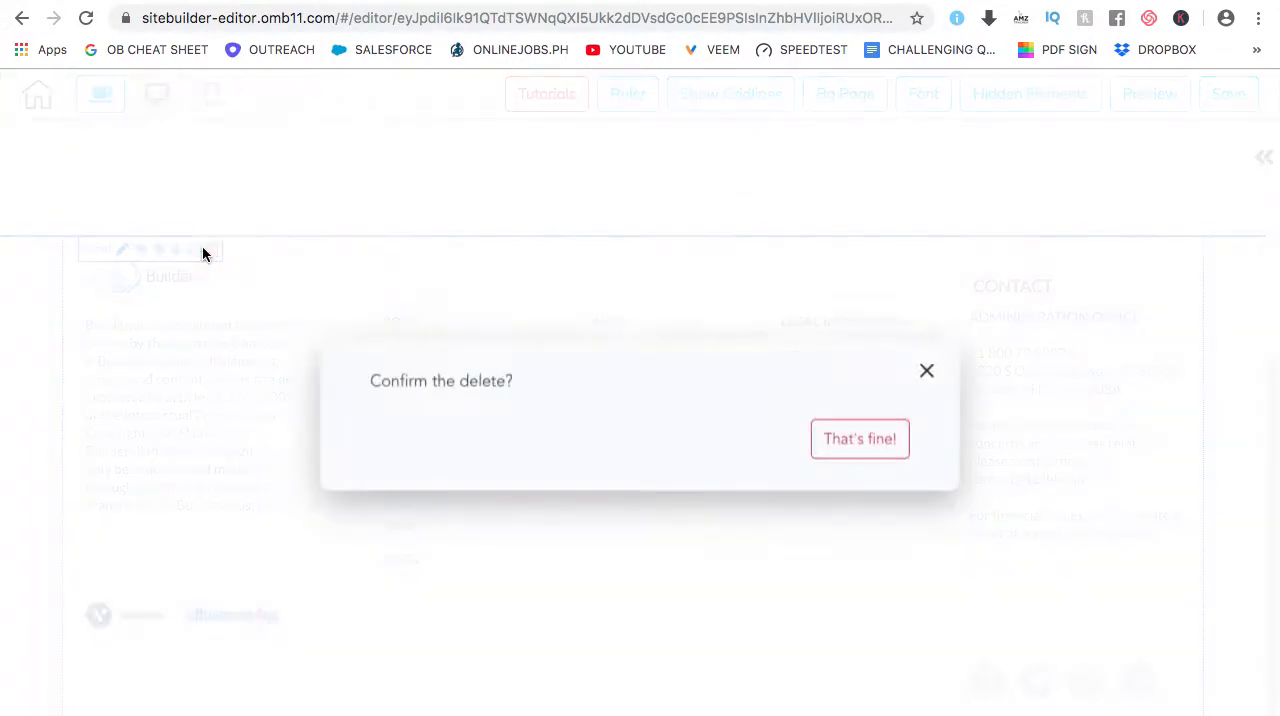
{"action": "left_click", "coordinate": [871, 432]}
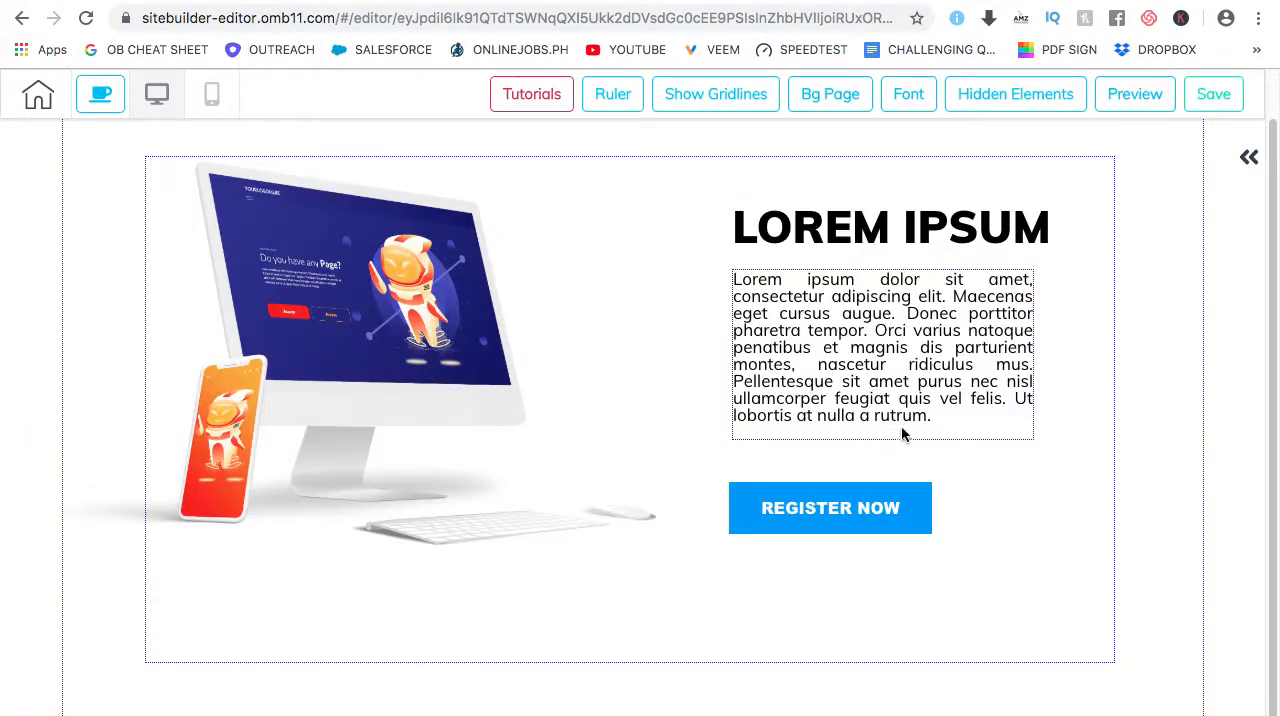
Add the ready-made Features panel that shows six icons with headings in two rows of three
{"action": "left_click", "coordinate": [1249, 160]}
{"action": "left_click", "coordinate": [1055, 186]}
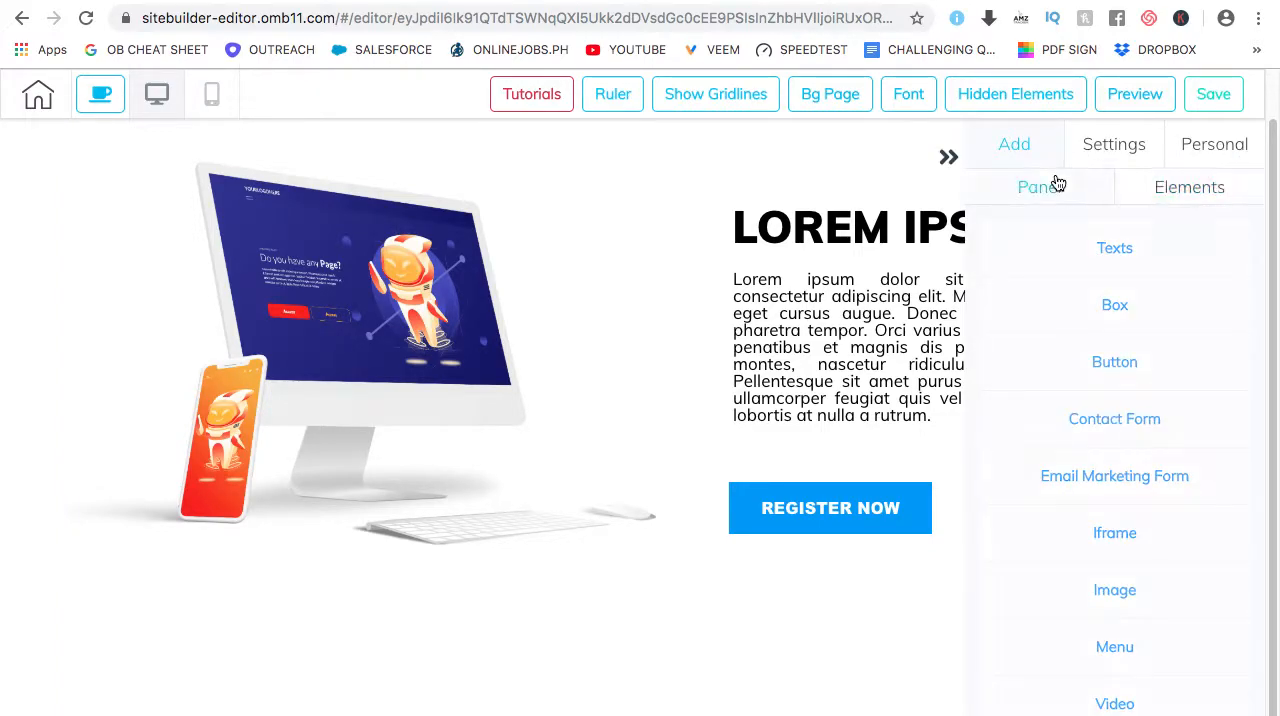
{"action": "scroll", "coordinate": [1066, 377], "scroll_direction": "down", "scroll_amount": 2}
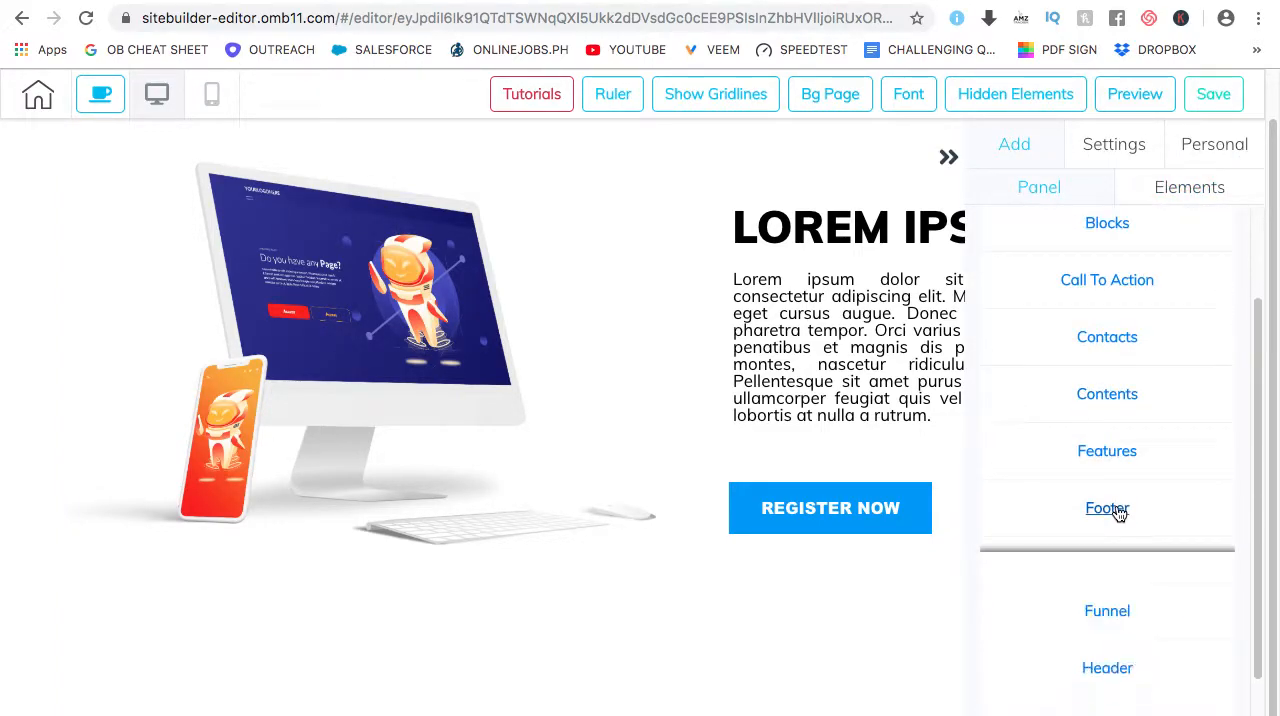
{"action": "scroll", "coordinate": [1166, 431], "scroll_direction": "down", "scroll_amount": 2}
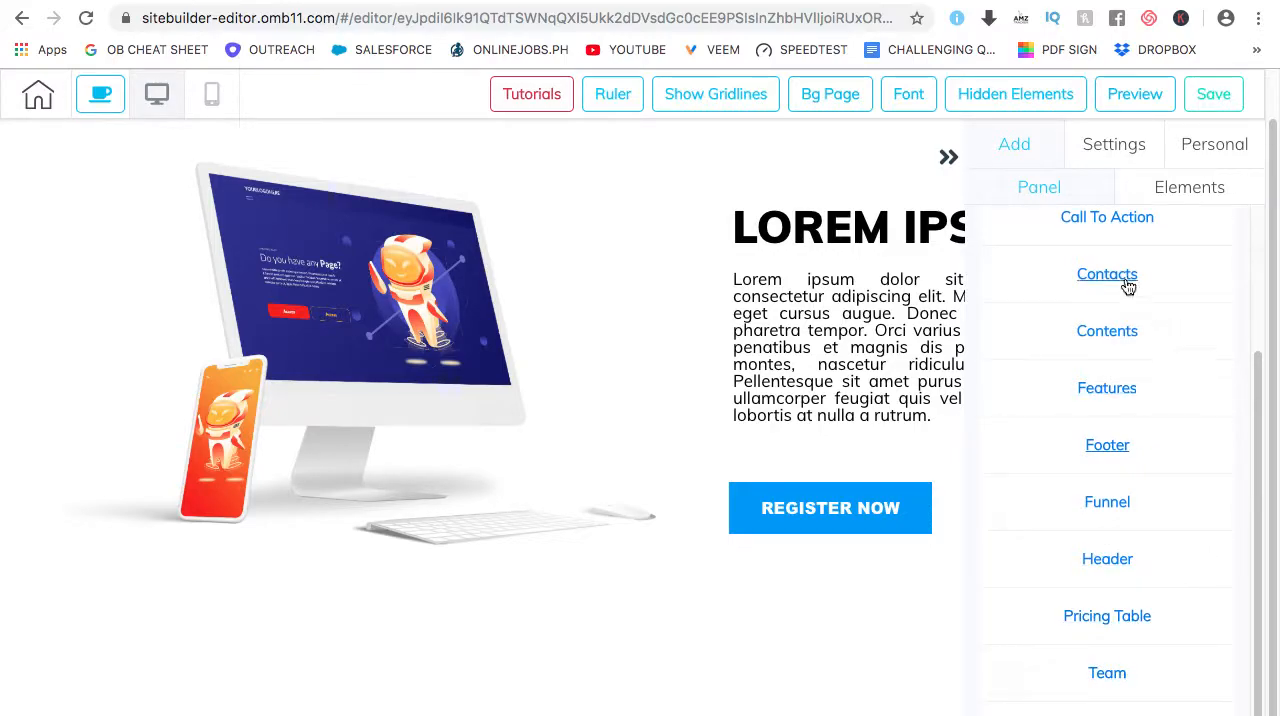
{"action": "scroll", "coordinate": [1150, 295], "scroll_direction": "up", "scroll_amount": 4}
{"action": "scroll", "coordinate": [1176, 362], "scroll_direction": "down", "scroll_amount": 3}
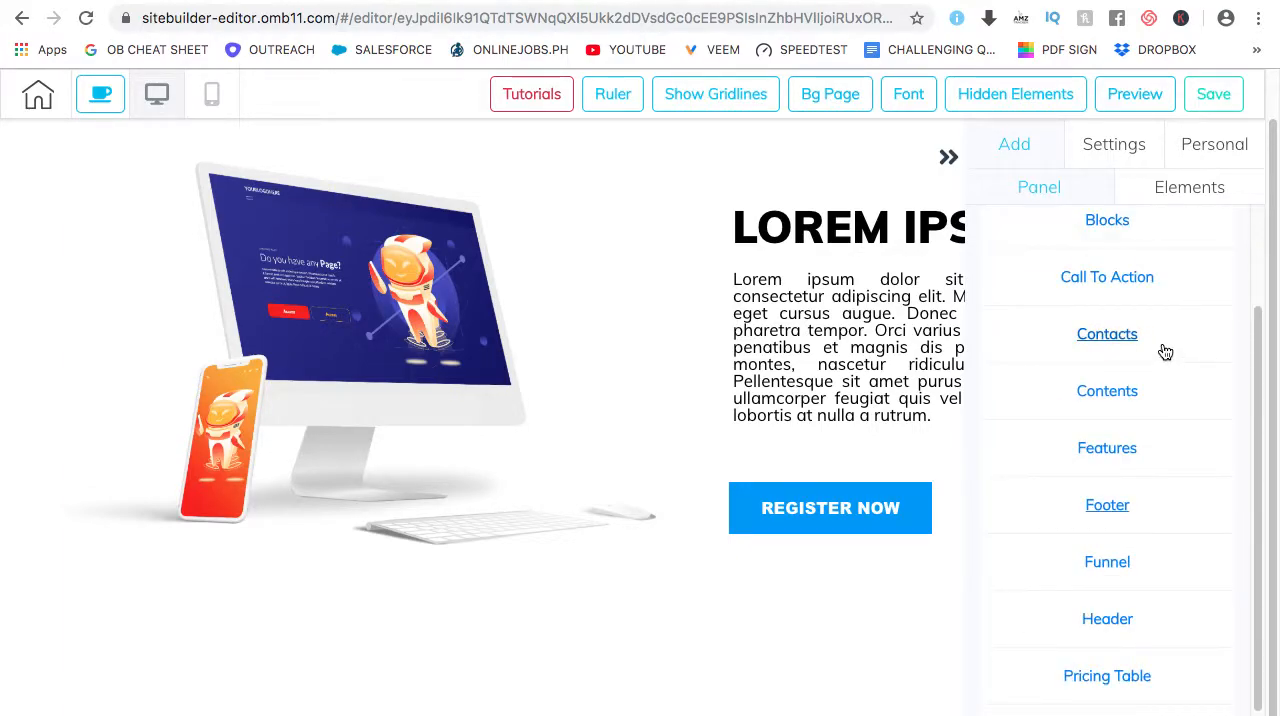
{"action": "scroll", "coordinate": [1160, 348], "scroll_direction": "up", "scroll_amount": 3}
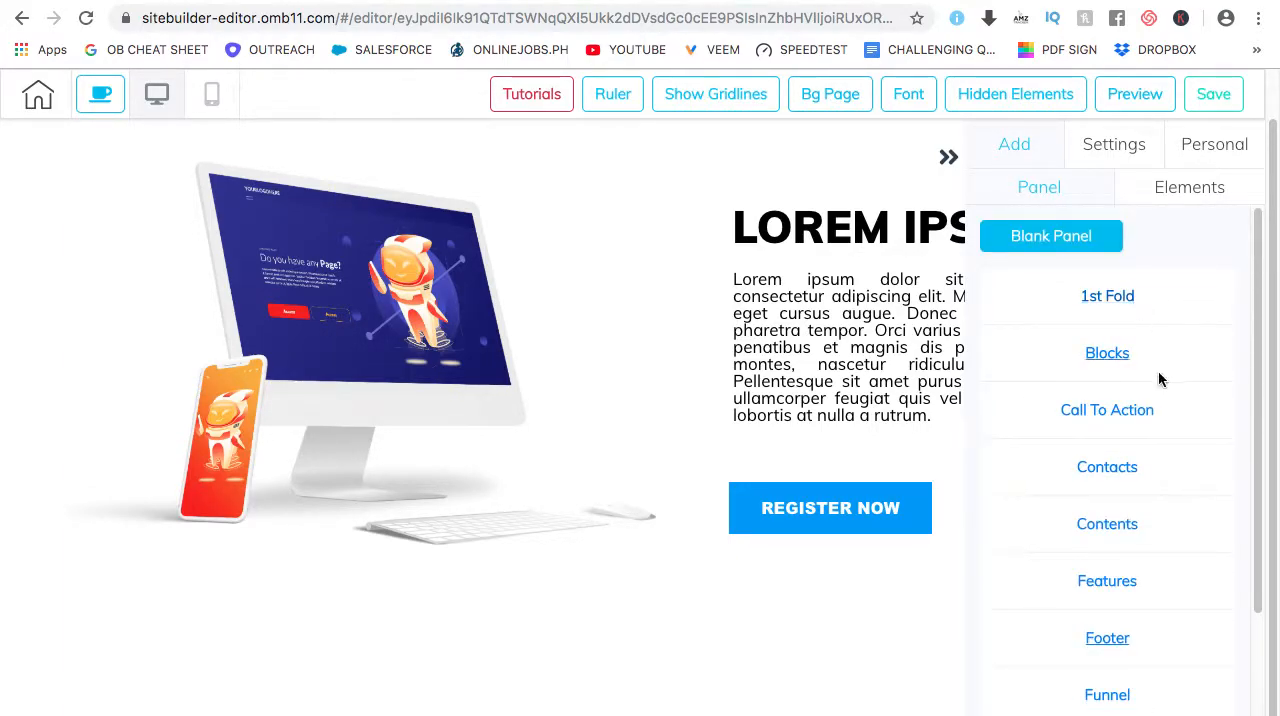
{"action": "scroll", "coordinate": [1160, 378], "scroll_direction": "down", "scroll_amount": 3}
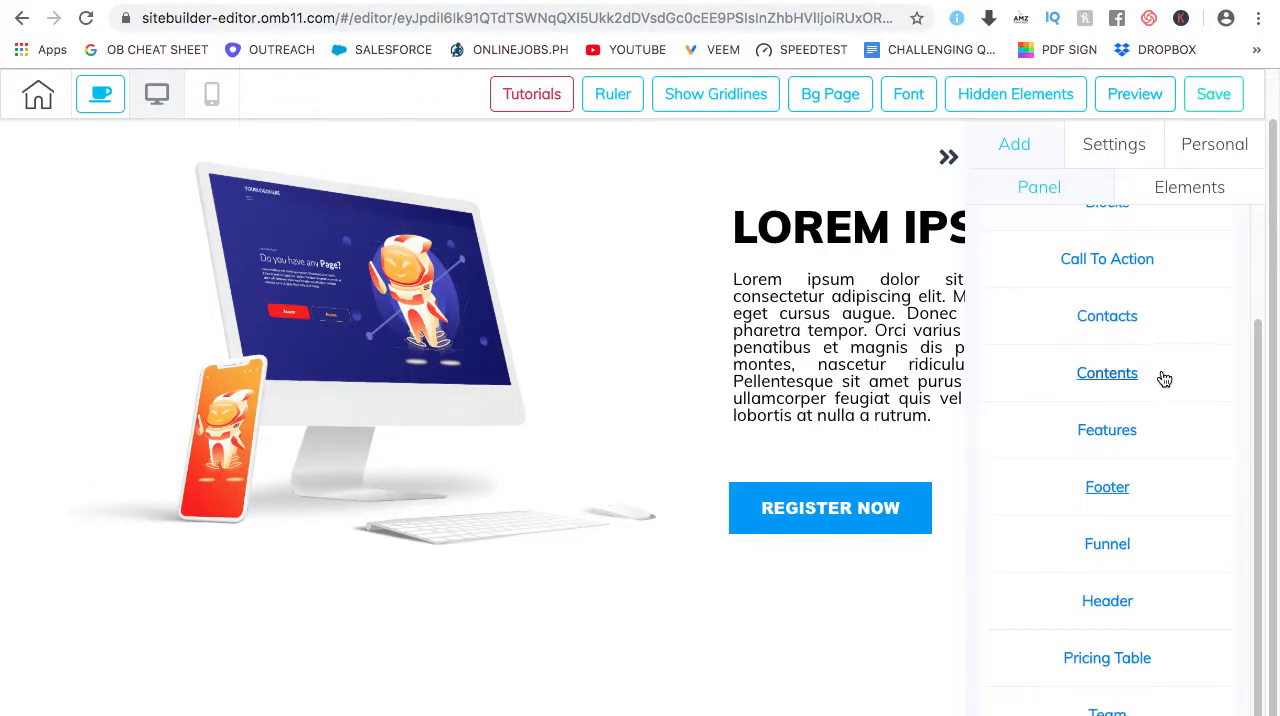
{"action": "left_click", "coordinate": [1116, 434]}
{"action": "scroll", "coordinate": [1146, 462], "scroll_direction": "down", "scroll_amount": 5}
{"action": "scroll", "coordinate": [1158, 444], "scroll_direction": "down", "scroll_amount": 4}
{"action": "scroll", "coordinate": [1153, 444], "scroll_direction": "down", "scroll_amount": 4}
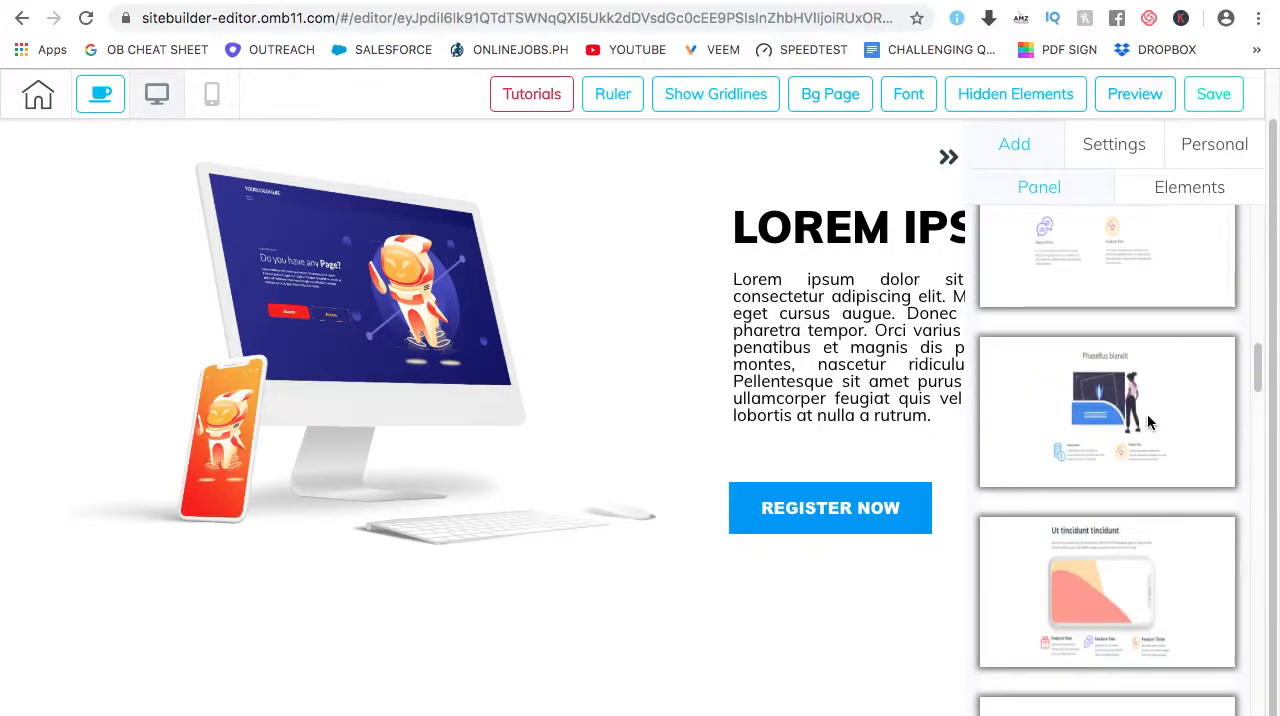
{"action": "scroll", "coordinate": [1145, 422], "scroll_direction": "down", "scroll_amount": 2}
{"action": "scroll", "coordinate": [1110, 450], "scroll_direction": "down", "scroll_amount": 2}
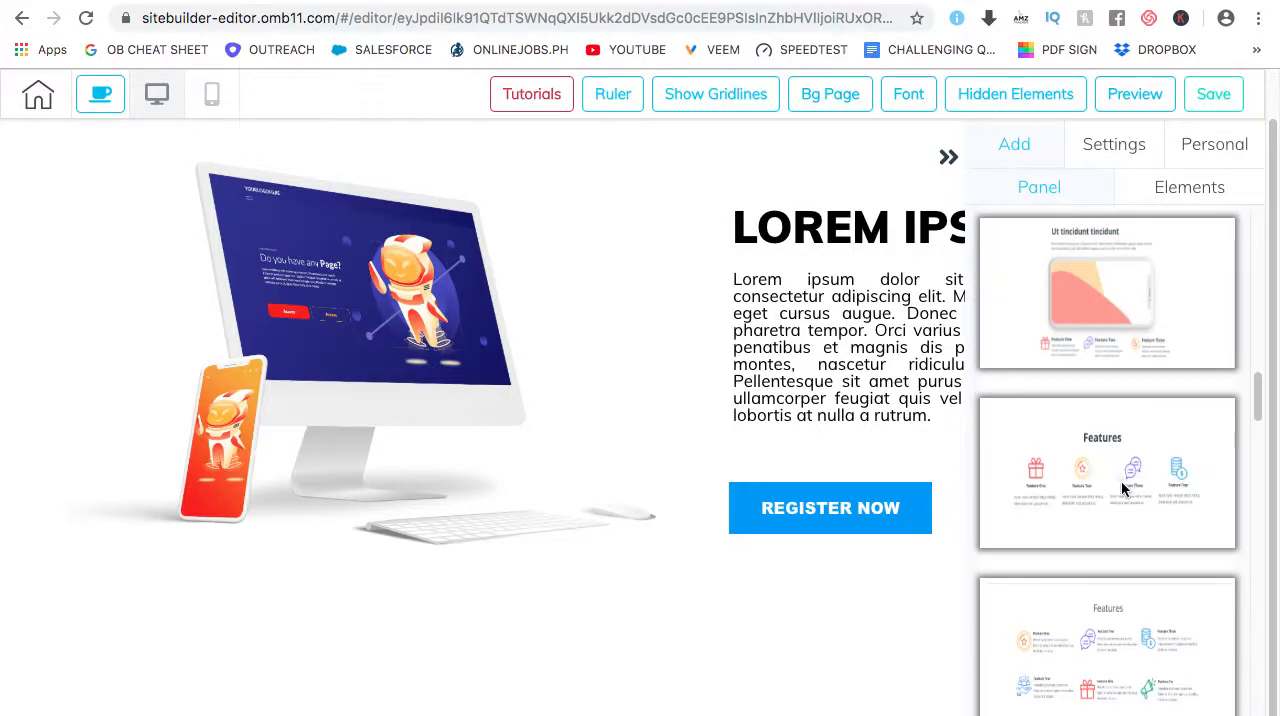
{"action": "scroll", "coordinate": [1121, 486], "scroll_direction": "down", "scroll_amount": 1}
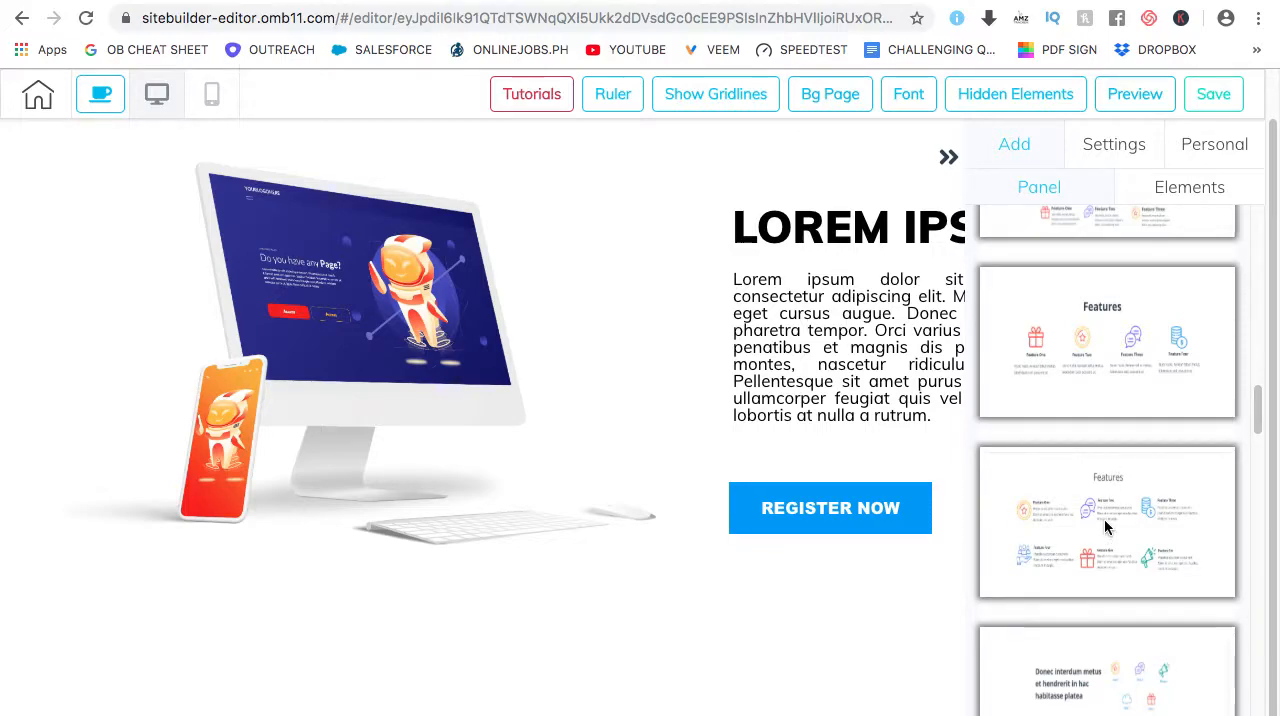
{"action": "left_click", "coordinate": [1105, 527]}
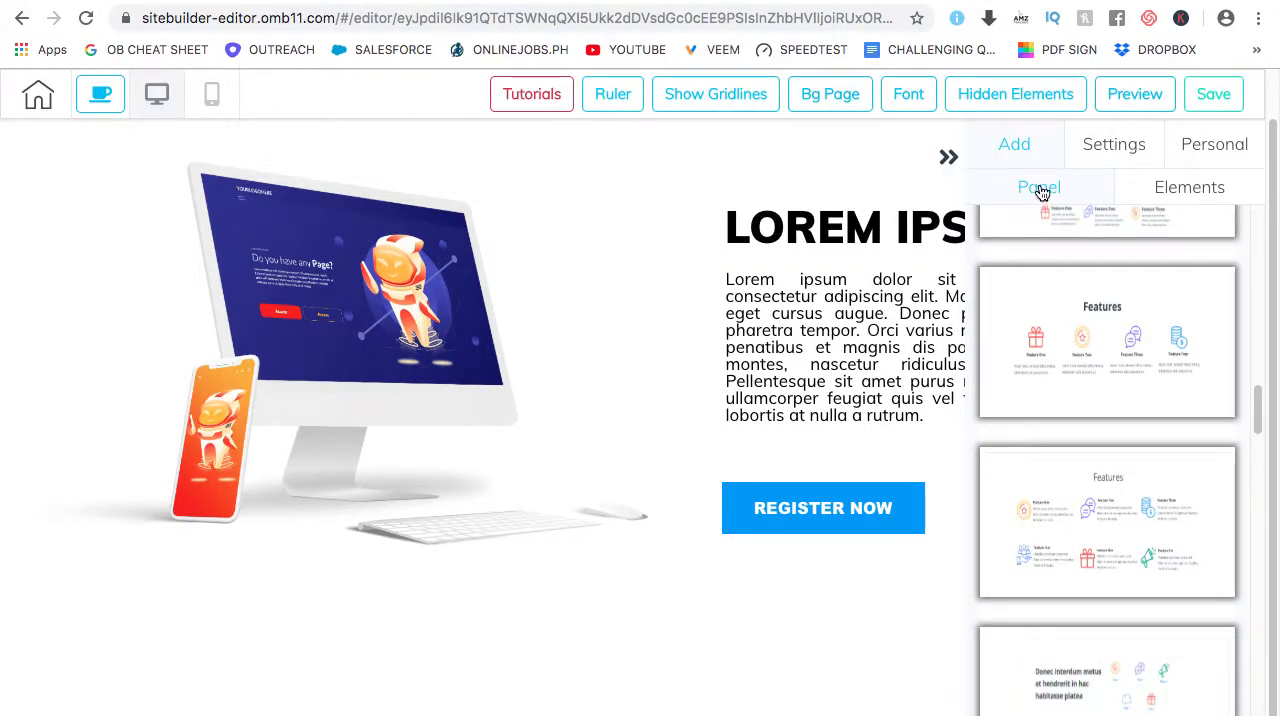
Add the ready-made blue footer panel with the home and menu links and the copyright text, and collapse the panel library
{"action": "scroll", "coordinate": [1116, 277], "scroll_direction": "up", "scroll_amount": 2}
{"action": "scroll", "coordinate": [1118, 290], "scroll_direction": "up", "scroll_amount": 4}
{"action": "scroll", "coordinate": [1128, 400], "scroll_direction": "down", "scroll_amount": 1}
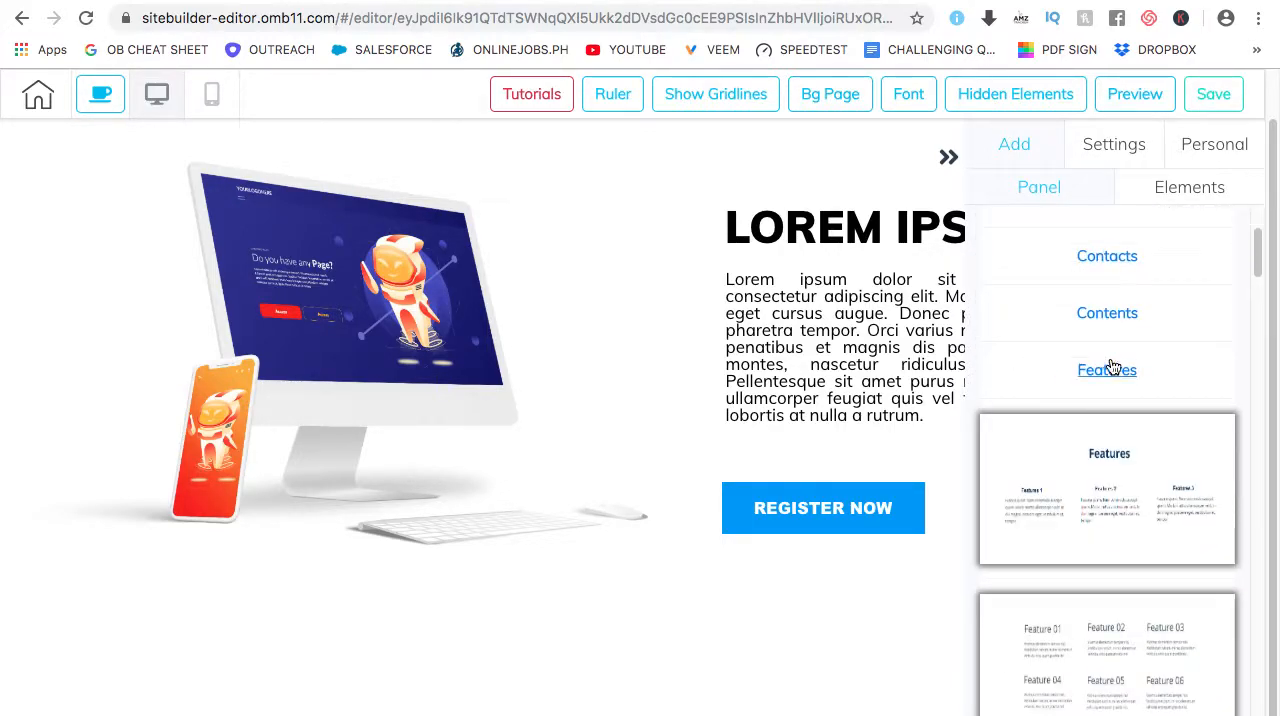
{"action": "left_click", "coordinate": [1113, 370]}
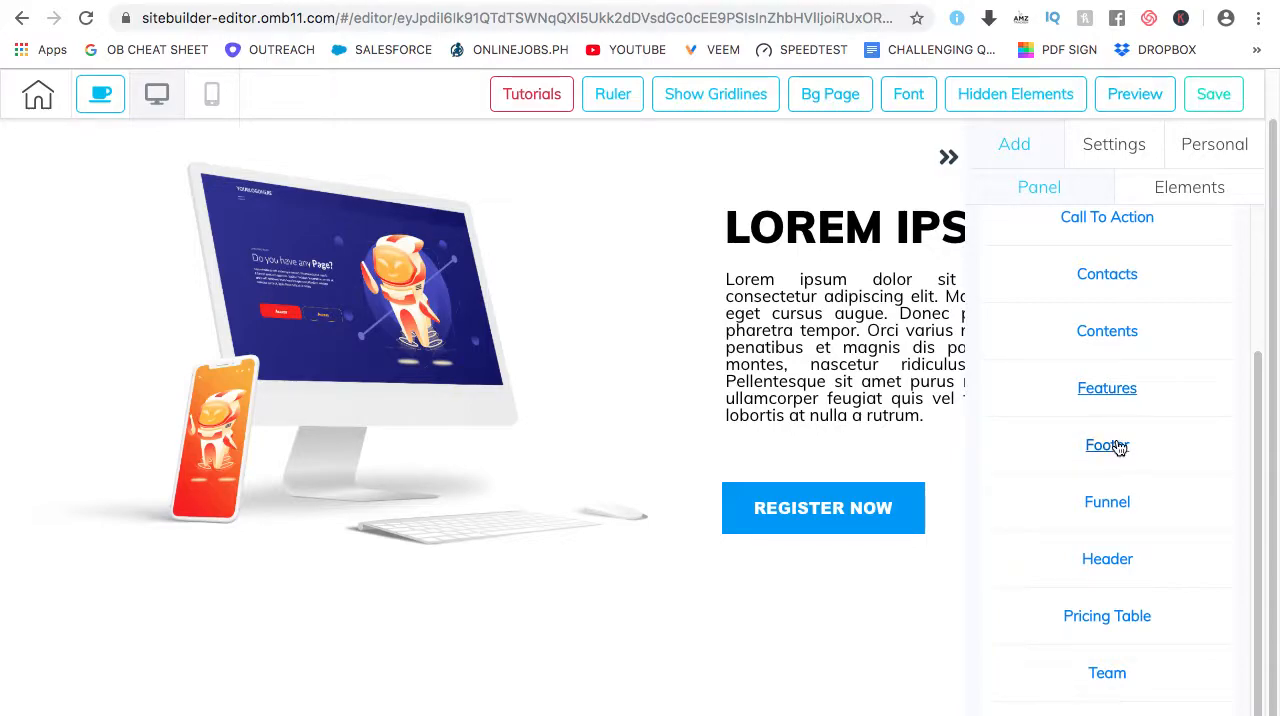
{"action": "left_click", "coordinate": [1110, 445]}
{"action": "scroll", "coordinate": [1122, 500], "scroll_direction": "down", "scroll_amount": 4}
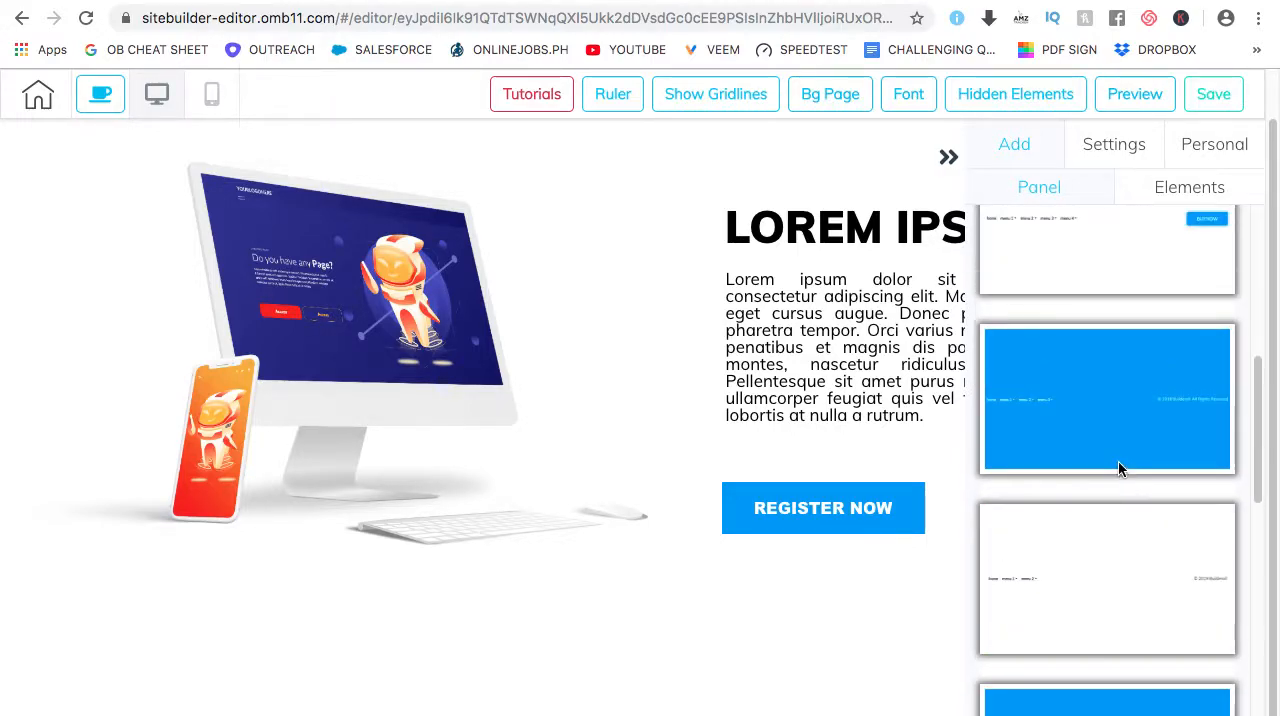
{"action": "scroll", "coordinate": [1118, 460], "scroll_direction": "up", "scroll_amount": 1}
{"action": "left_click", "coordinate": [1115, 451]}
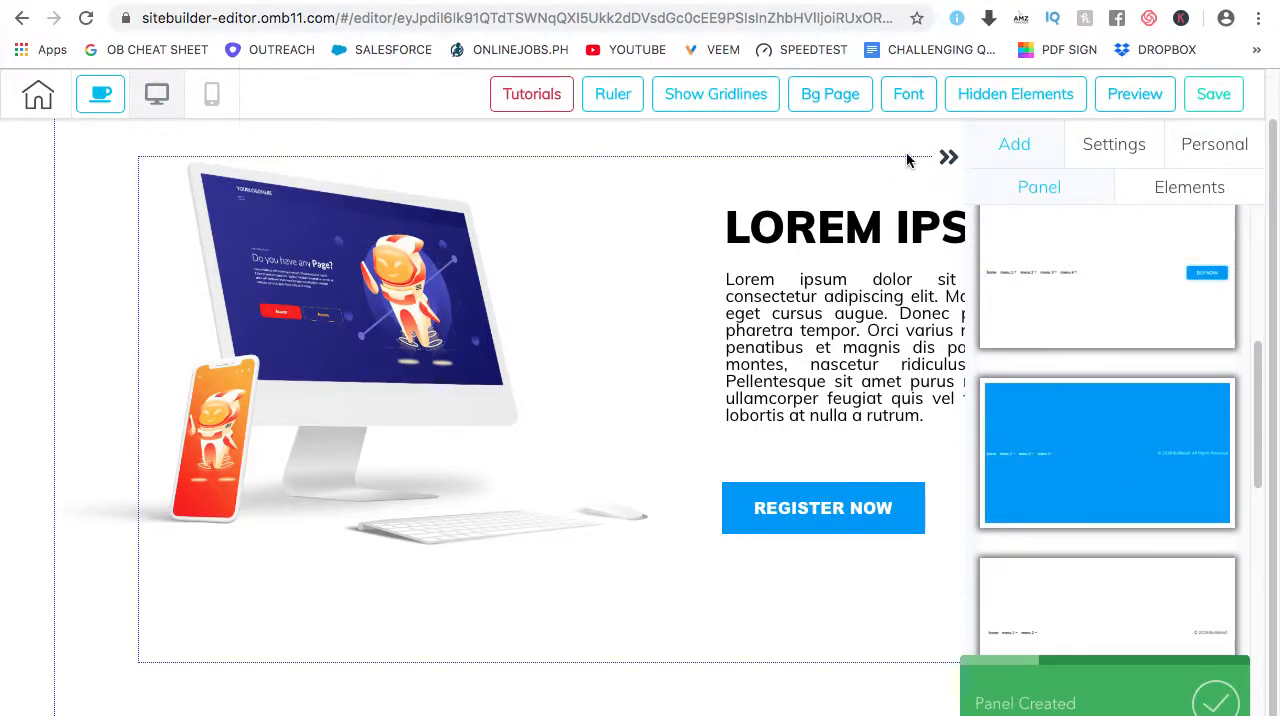
{"action": "left_click", "coordinate": [946, 157]}
Move the Features title and all six feature headings up so they no longer overlap the text below them
{"action": "scroll", "coordinate": [1029, 399], "scroll_direction": "down", "scroll_amount": 5}
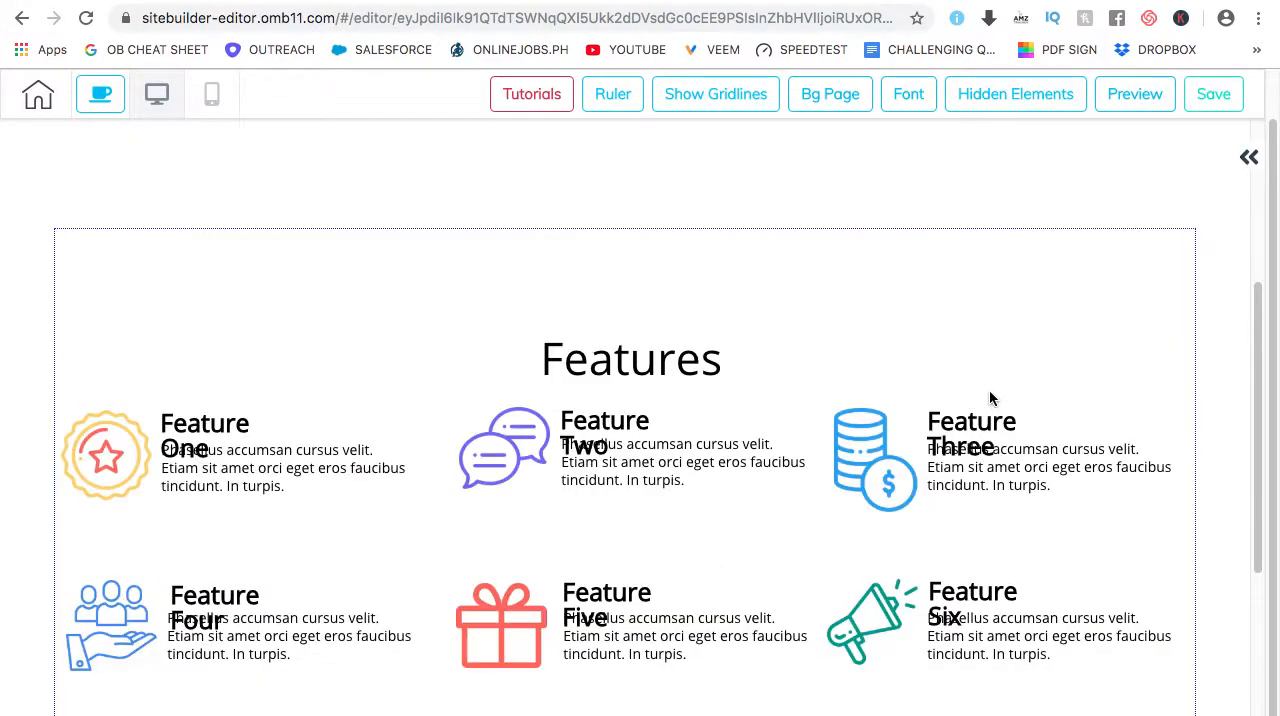
{"action": "scroll", "coordinate": [990, 399], "scroll_direction": "down", "scroll_amount": 2}
{"action": "left_click_drag", "start_coordinate": [995, 318], "coordinate": [994, 290]}
{"action": "left_click_drag", "start_coordinate": [621, 332], "coordinate": [621, 307]}
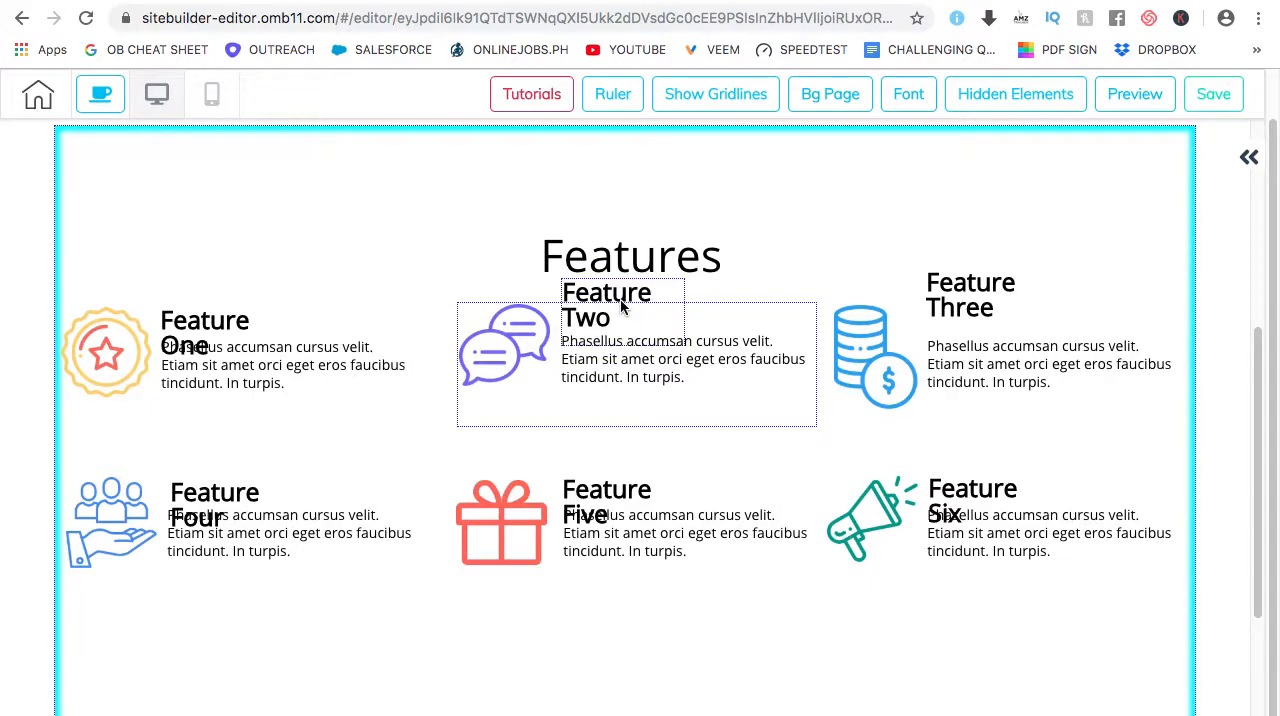
{"action": "left_click_drag", "start_coordinate": [625, 257], "coordinate": [623, 214]}
{"action": "left_click_drag", "start_coordinate": [234, 330], "coordinate": [213, 300]}
{"action": "left_click_drag", "start_coordinate": [213, 500], "coordinate": [211, 462]}
{"action": "left_click_drag", "start_coordinate": [600, 491], "coordinate": [604, 460]}
{"action": "left_click_drag", "start_coordinate": [977, 491], "coordinate": [978, 457]}
Preview the desktop page and review it from the header through the Features section to the blue footer
{"action": "scroll", "coordinate": [750, 519], "scroll_direction": "down", "scroll_amount": 1}
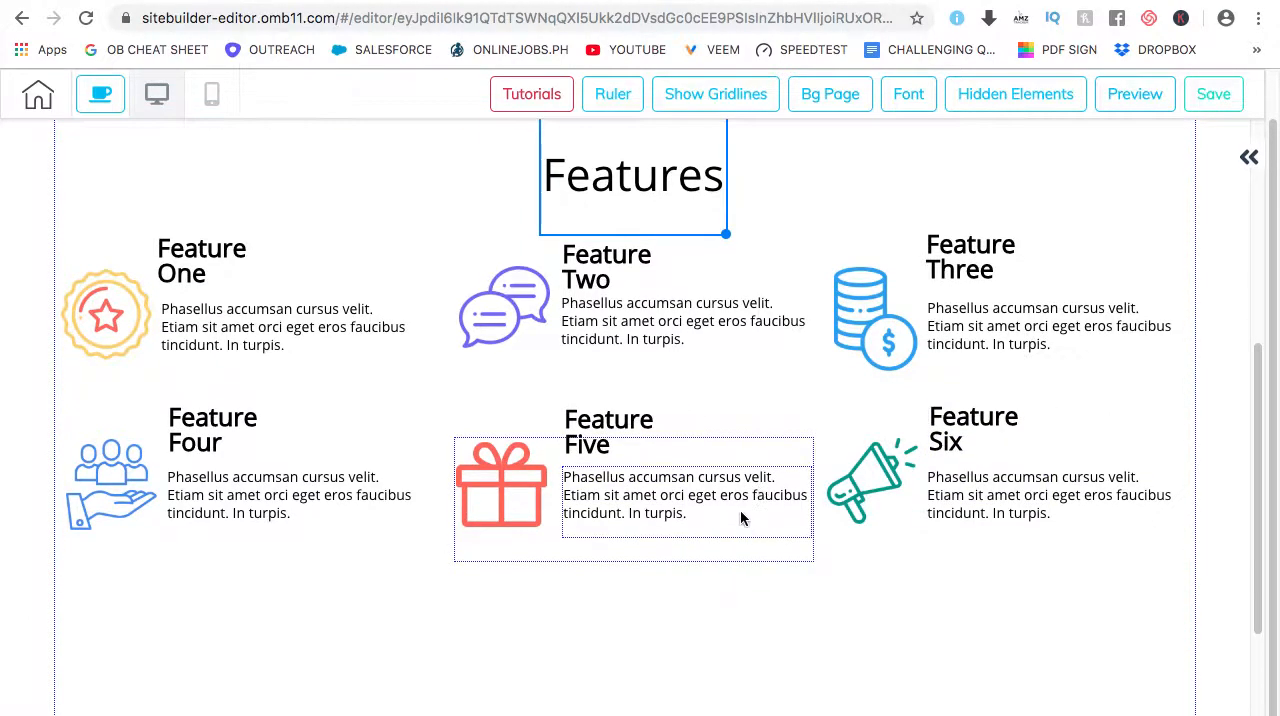
{"action": "scroll", "coordinate": [700, 650], "scroll_direction": "down", "scroll_amount": 5}
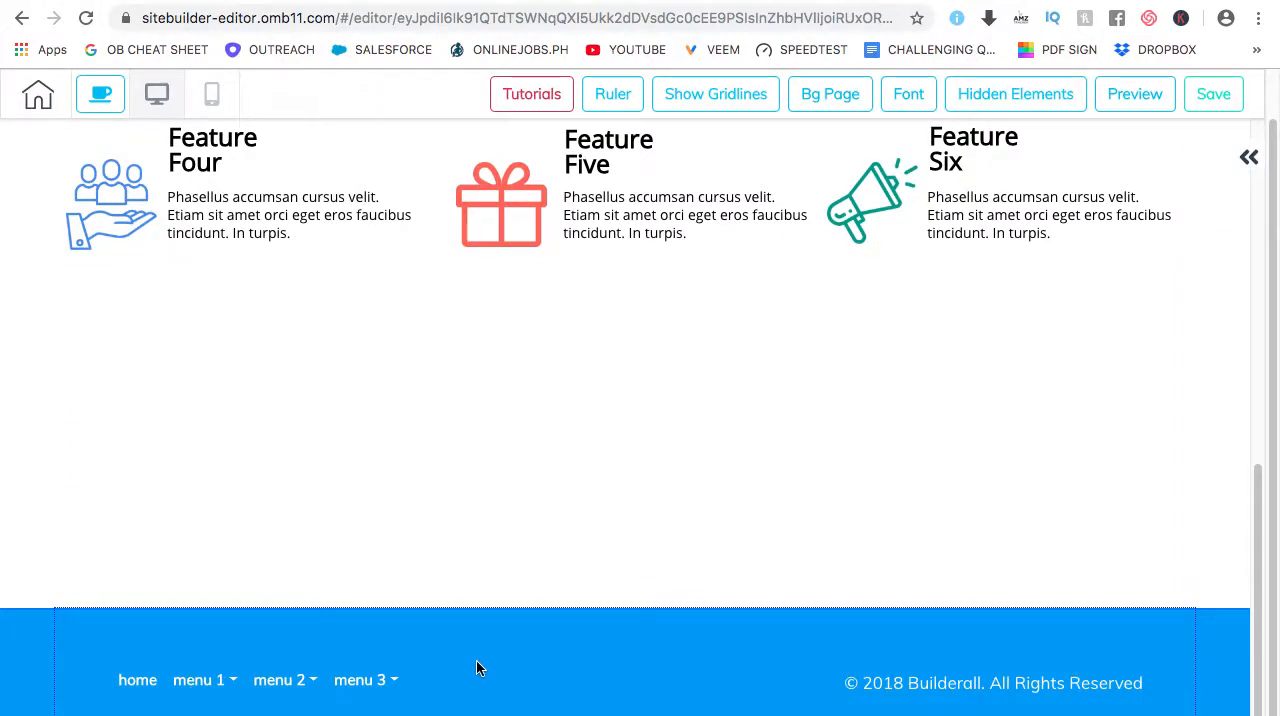
{"action": "left_click", "coordinate": [1120, 104]}
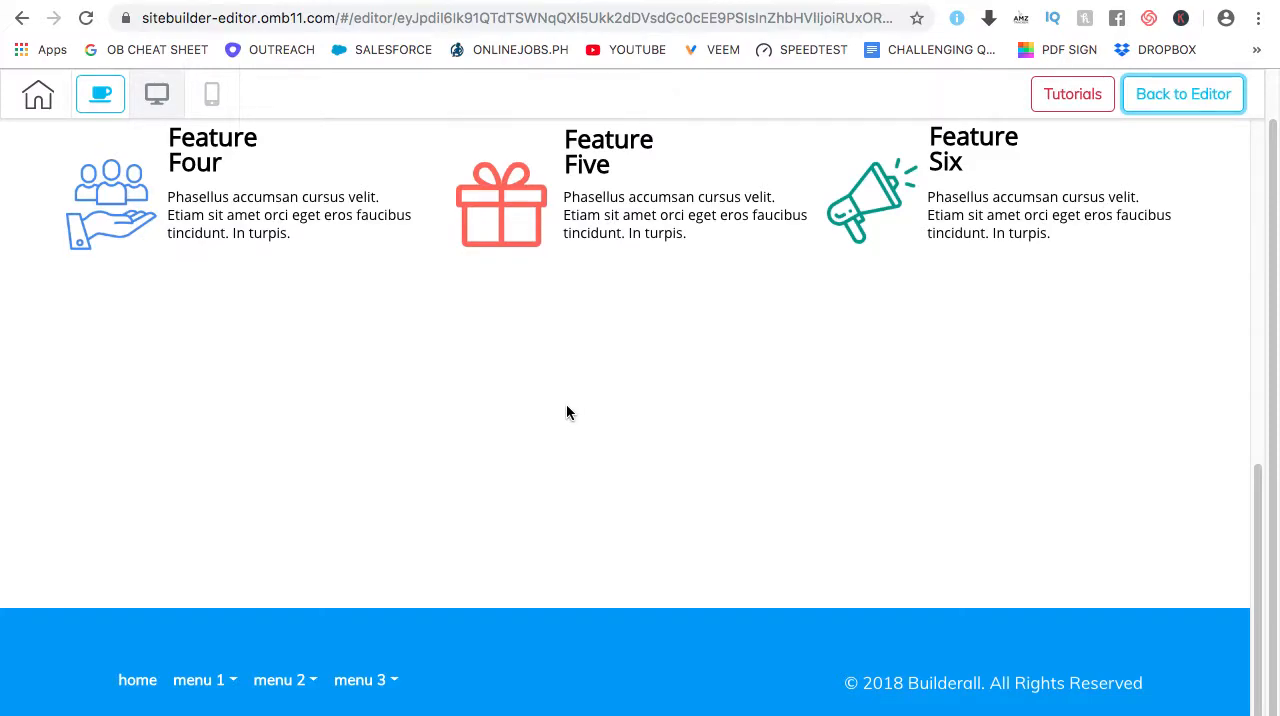
{"action": "scroll", "coordinate": [600, 400], "scroll_direction": "up", "scroll_amount": 15}
{"action": "scroll", "coordinate": [1100, 356], "scroll_direction": "up", "scroll_amount": 1}
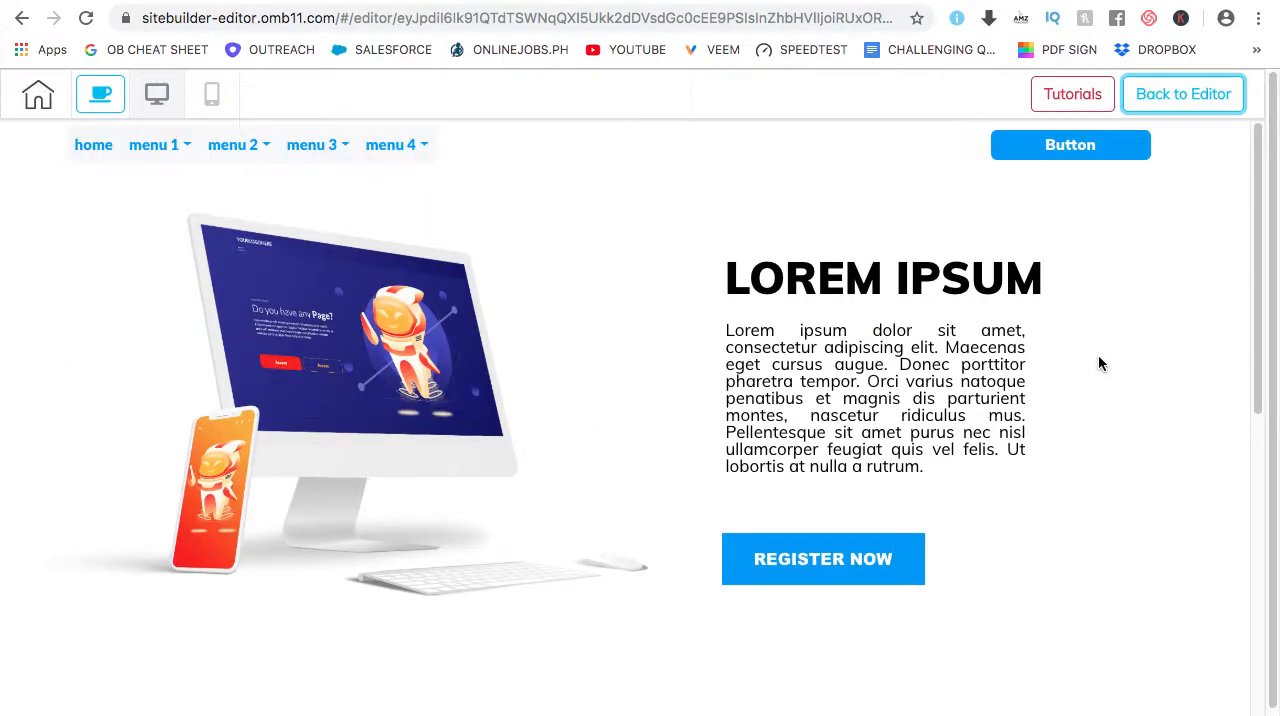
{"action": "scroll", "coordinate": [1031, 397], "scroll_direction": "down", "scroll_amount": 6}
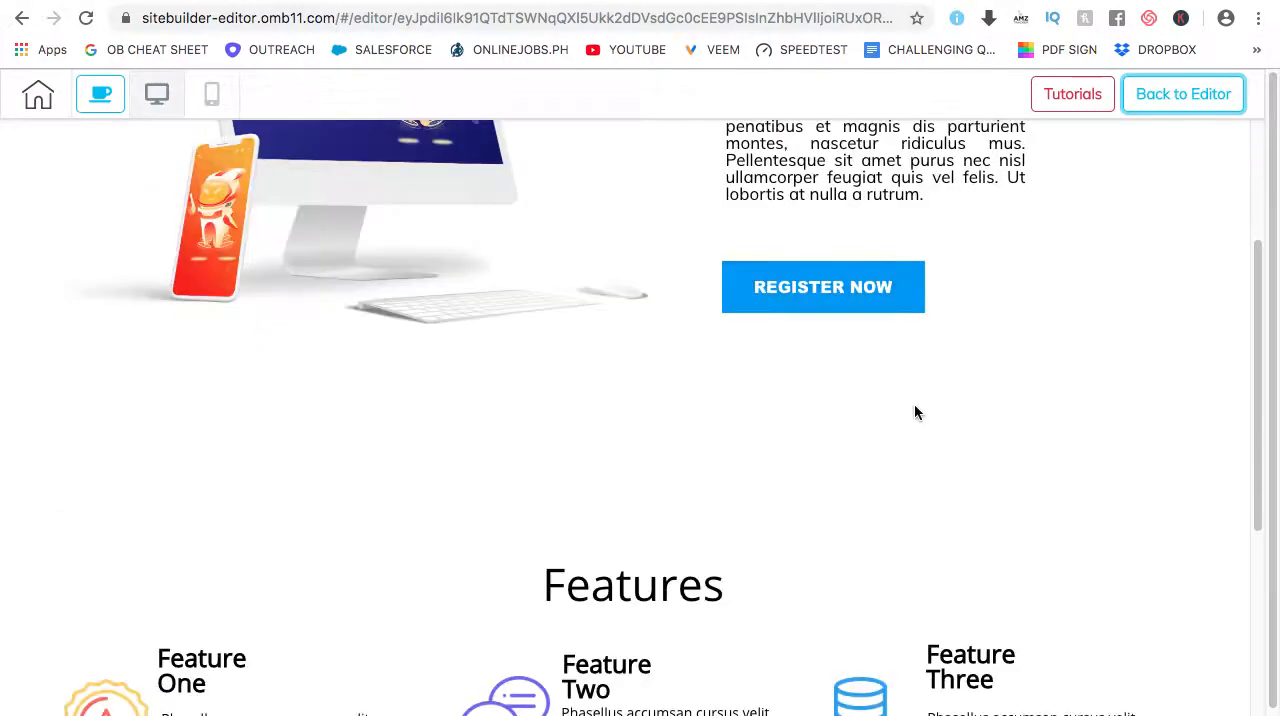
{"action": "scroll", "coordinate": [989, 396], "scroll_direction": "down", "scroll_amount": 4}
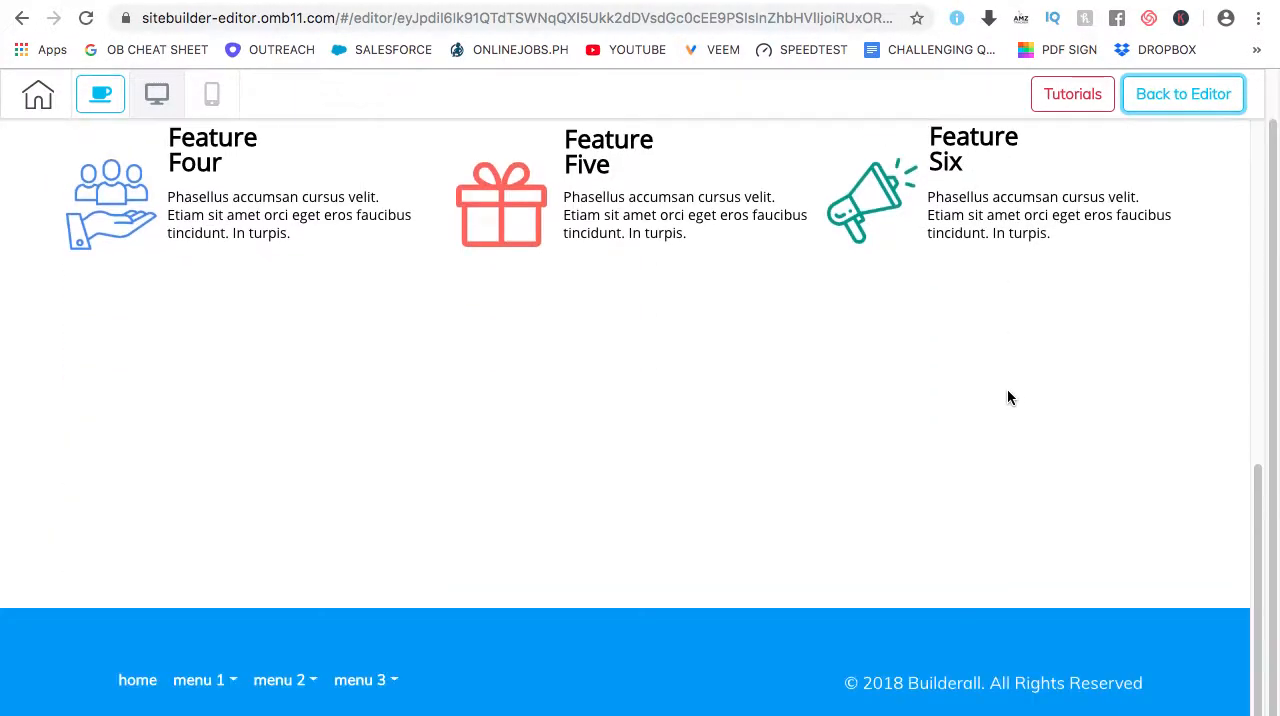
Examine the mobile layout from the header menu through the feature headings and icons to the footer, and return to the desktop view
{"action": "left_click", "coordinate": [219, 106]}
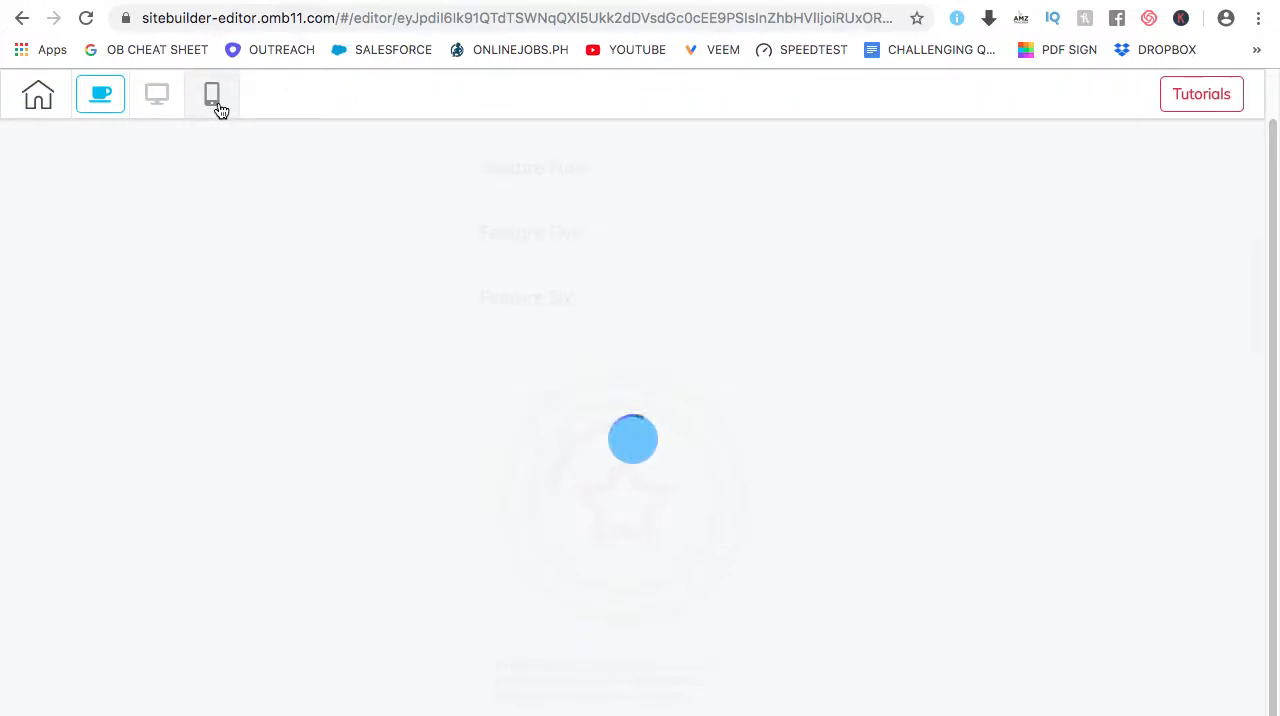
{"action": "scroll", "coordinate": [966, 478], "scroll_direction": "up", "scroll_amount": 10}
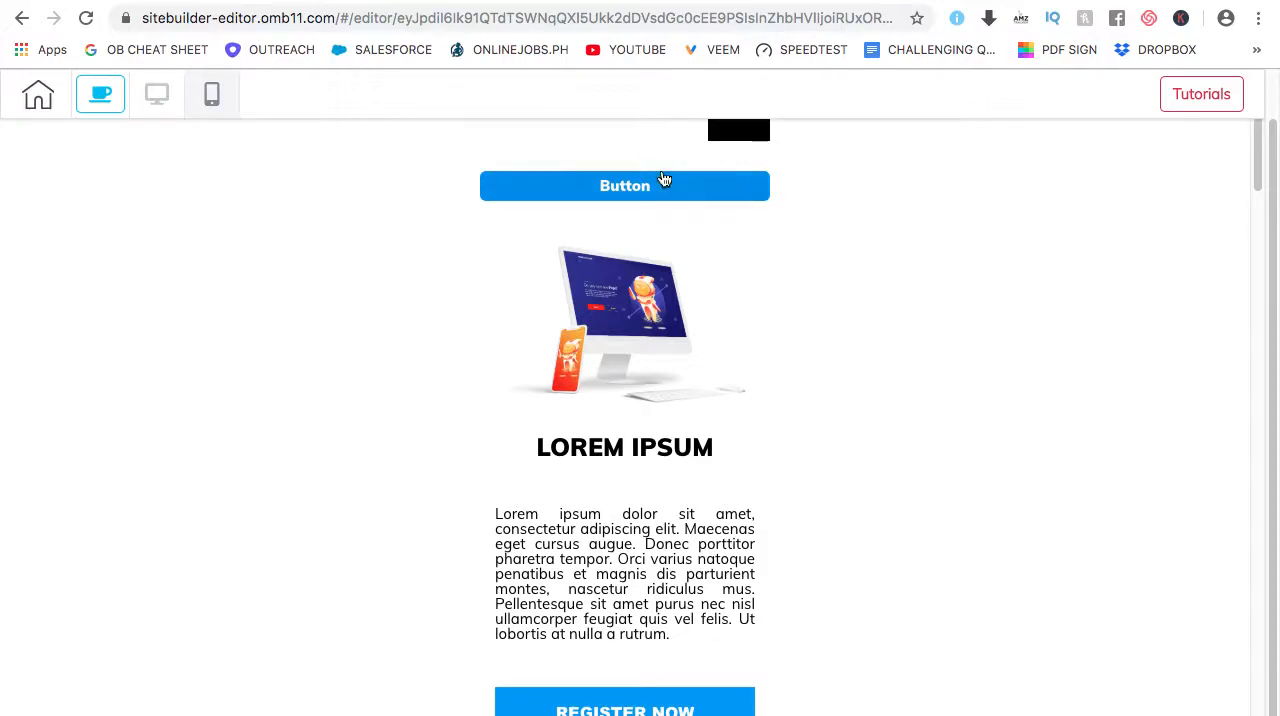
{"action": "scroll", "coordinate": [825, 395], "scroll_direction": "down", "scroll_amount": 2}
{"action": "scroll", "coordinate": [648, 375], "scroll_direction": "down", "scroll_amount": 5}
{"action": "scroll", "coordinate": [645, 390], "scroll_direction": "down", "scroll_amount": 9}
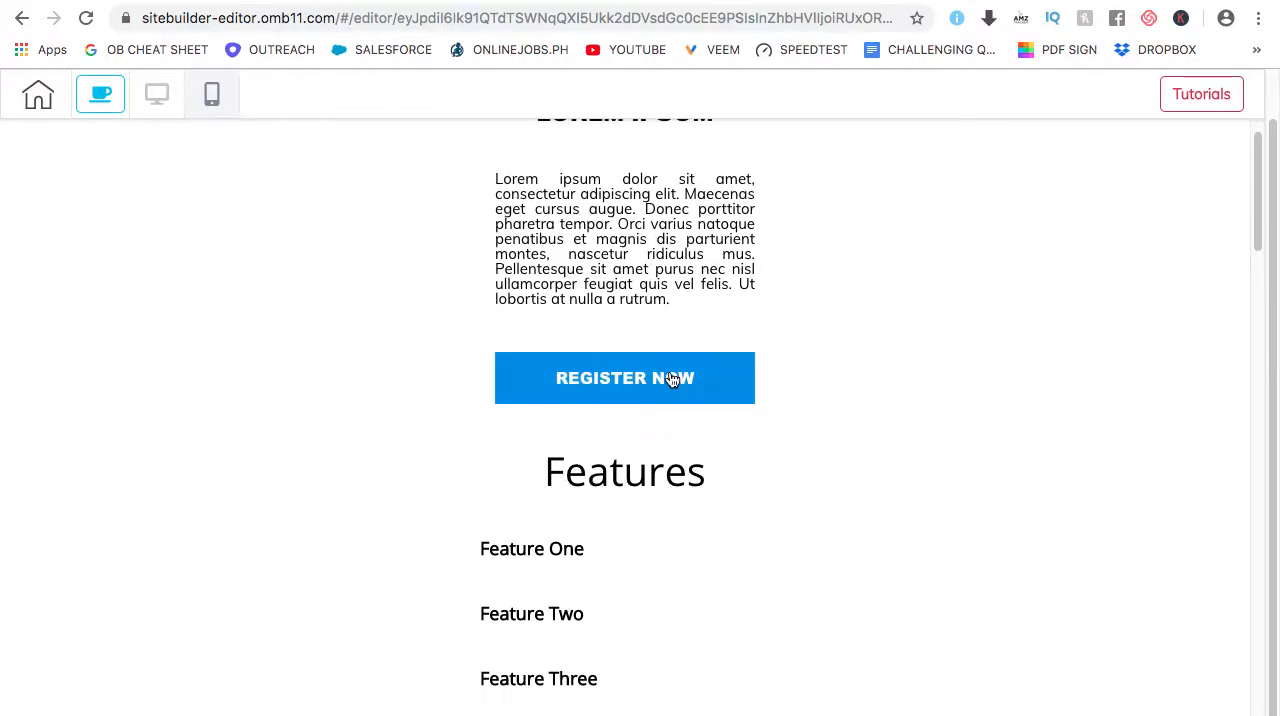
{"action": "scroll", "coordinate": [628, 414], "scroll_direction": "down", "scroll_amount": 10}
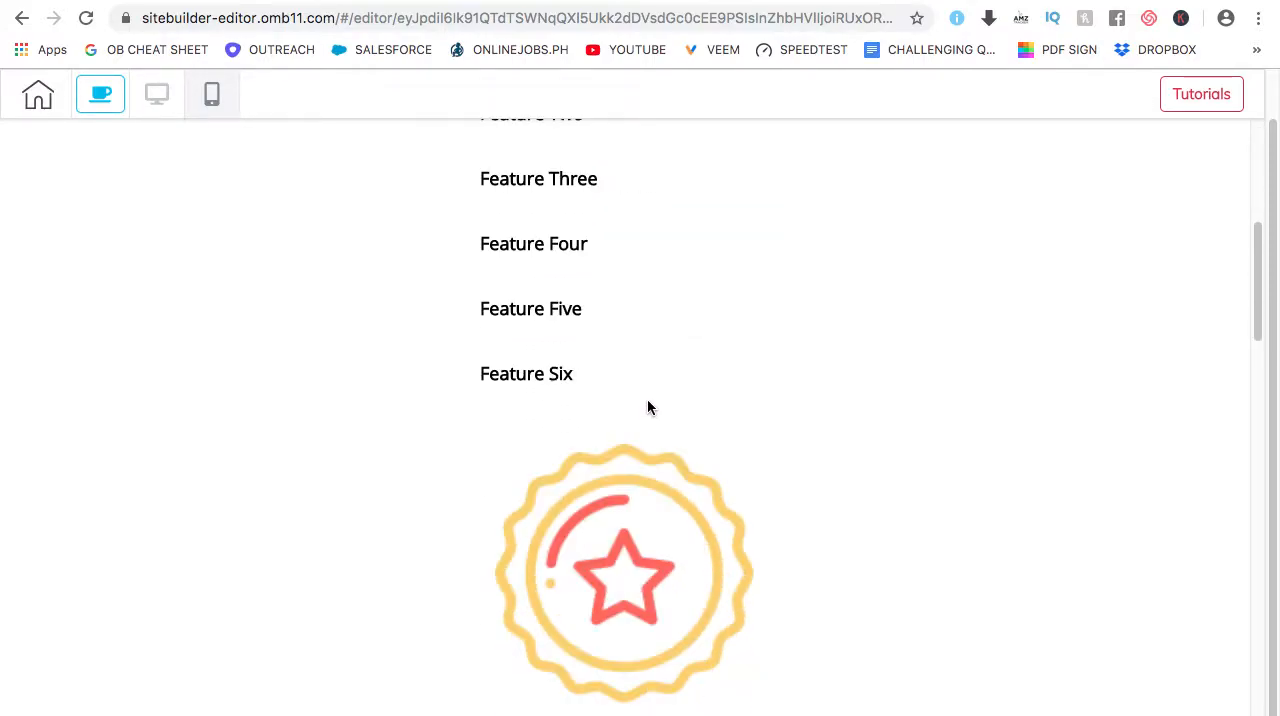
{"action": "scroll", "coordinate": [641, 418], "scroll_direction": "down", "scroll_amount": 16}
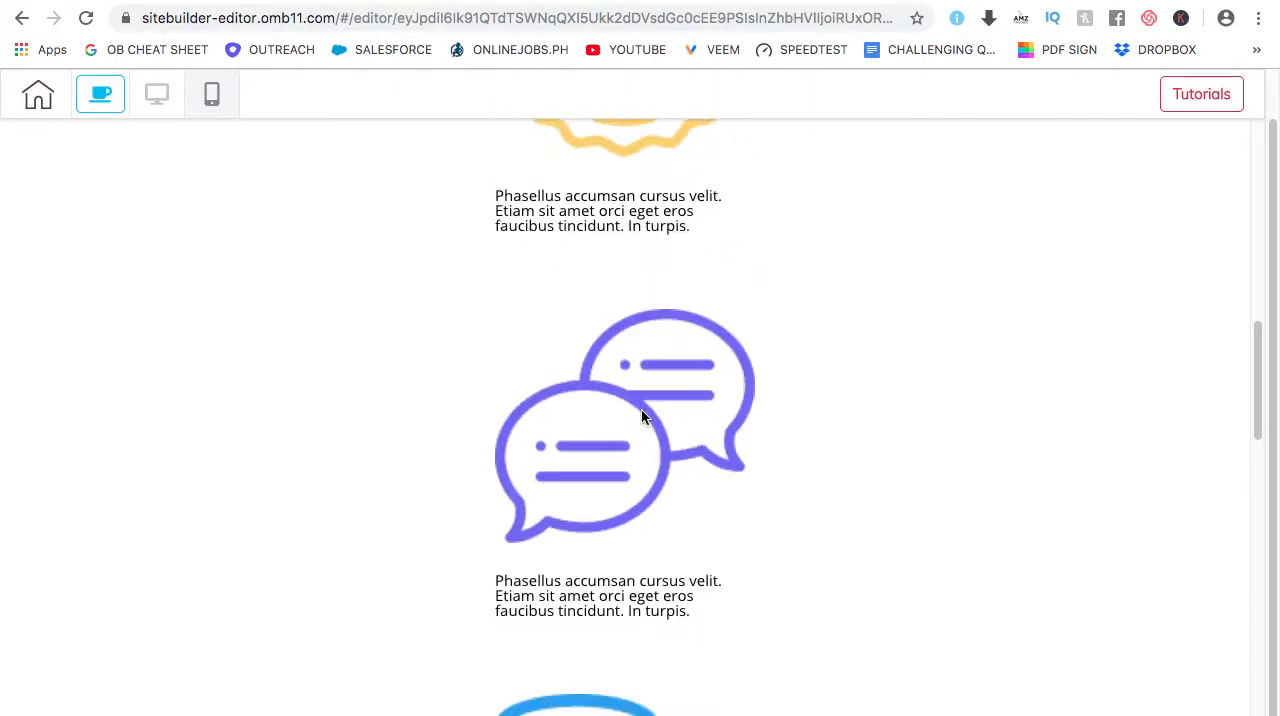
{"action": "scroll", "coordinate": [643, 413], "scroll_direction": "down", "scroll_amount": 19}
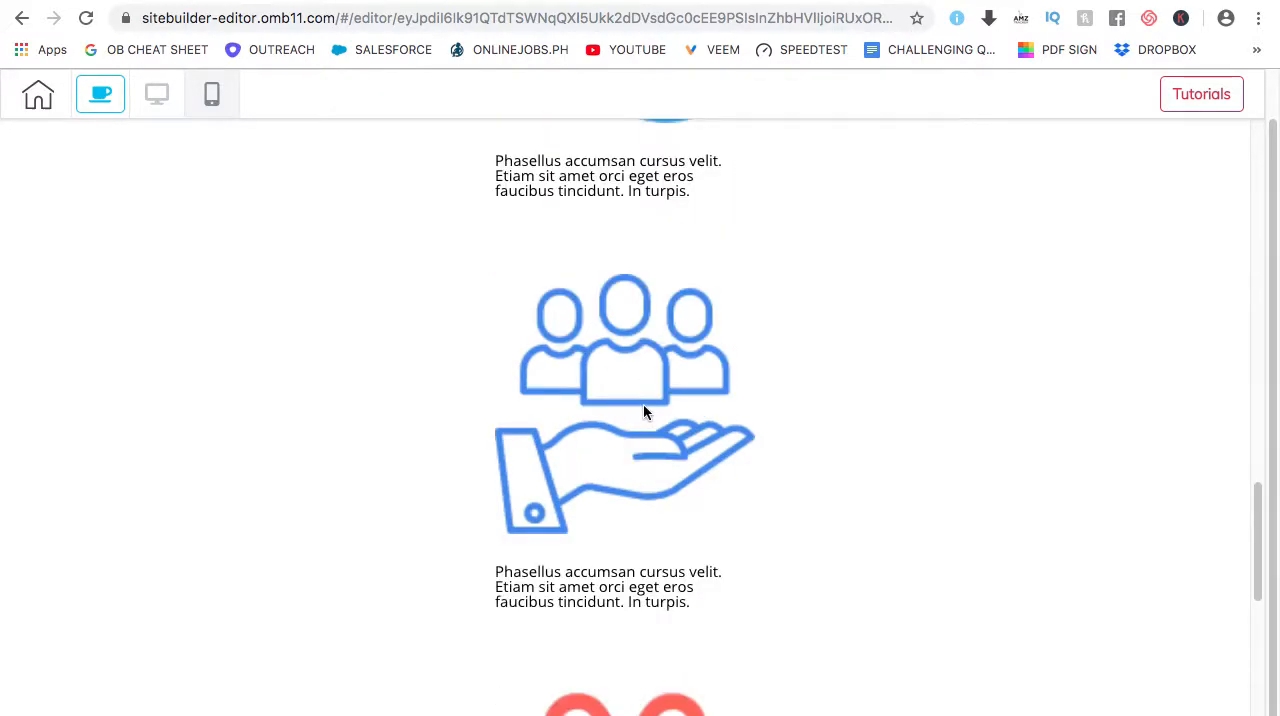
{"action": "scroll", "coordinate": [633, 421], "scroll_direction": "down", "scroll_amount": 4}
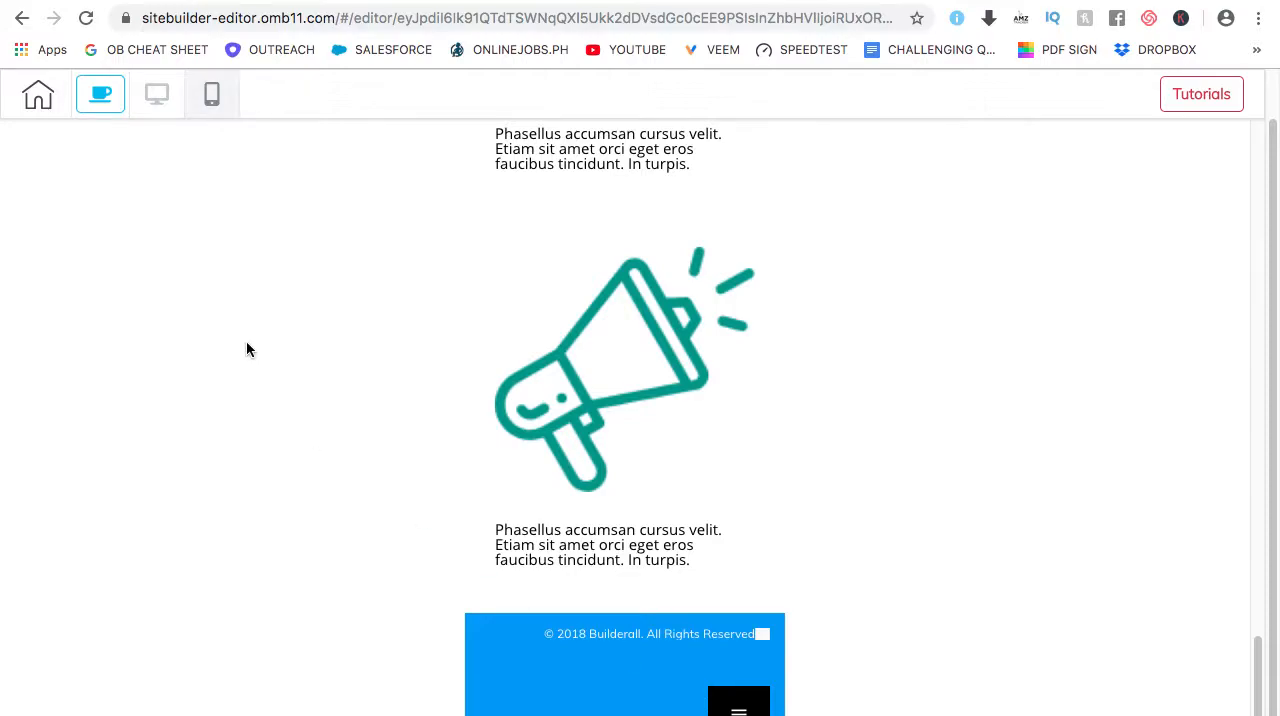
{"action": "scroll", "coordinate": [253, 340], "scroll_direction": "up", "scroll_amount": 20}
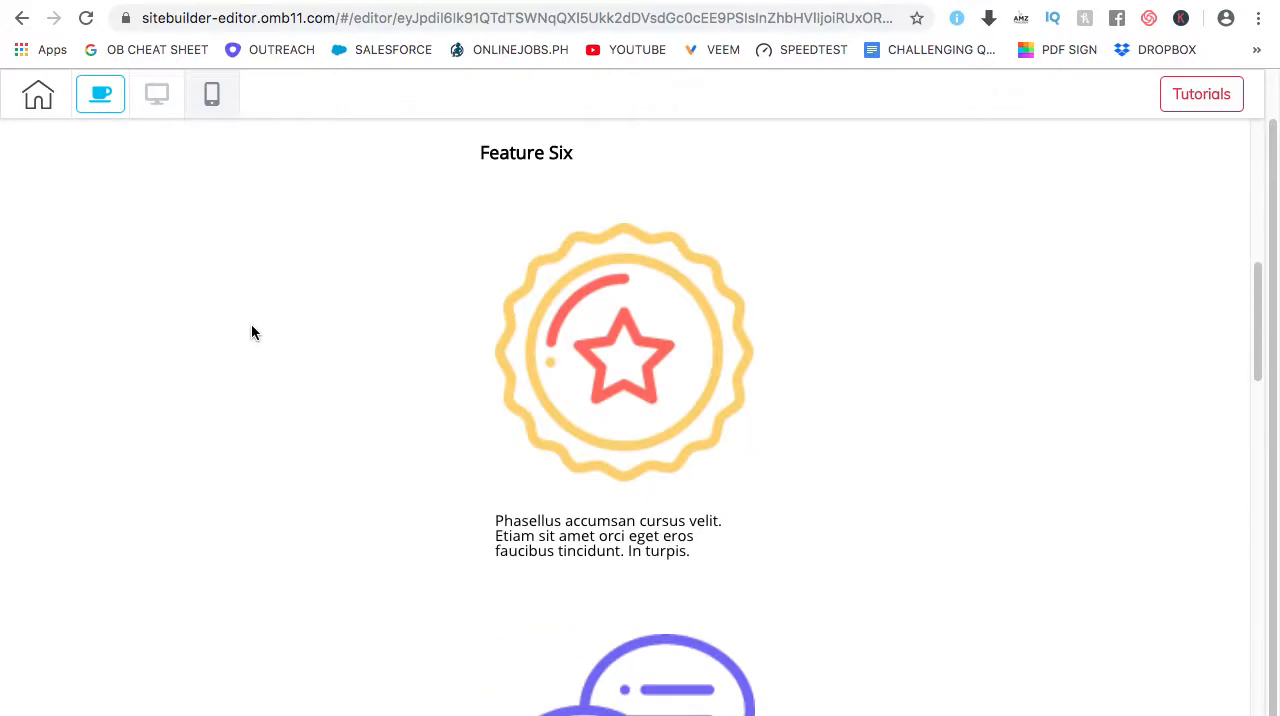
{"action": "scroll", "coordinate": [251, 333], "scroll_direction": "up", "scroll_amount": 9}
{"action": "scroll", "coordinate": [250, 333], "scroll_direction": "up", "scroll_amount": 3}
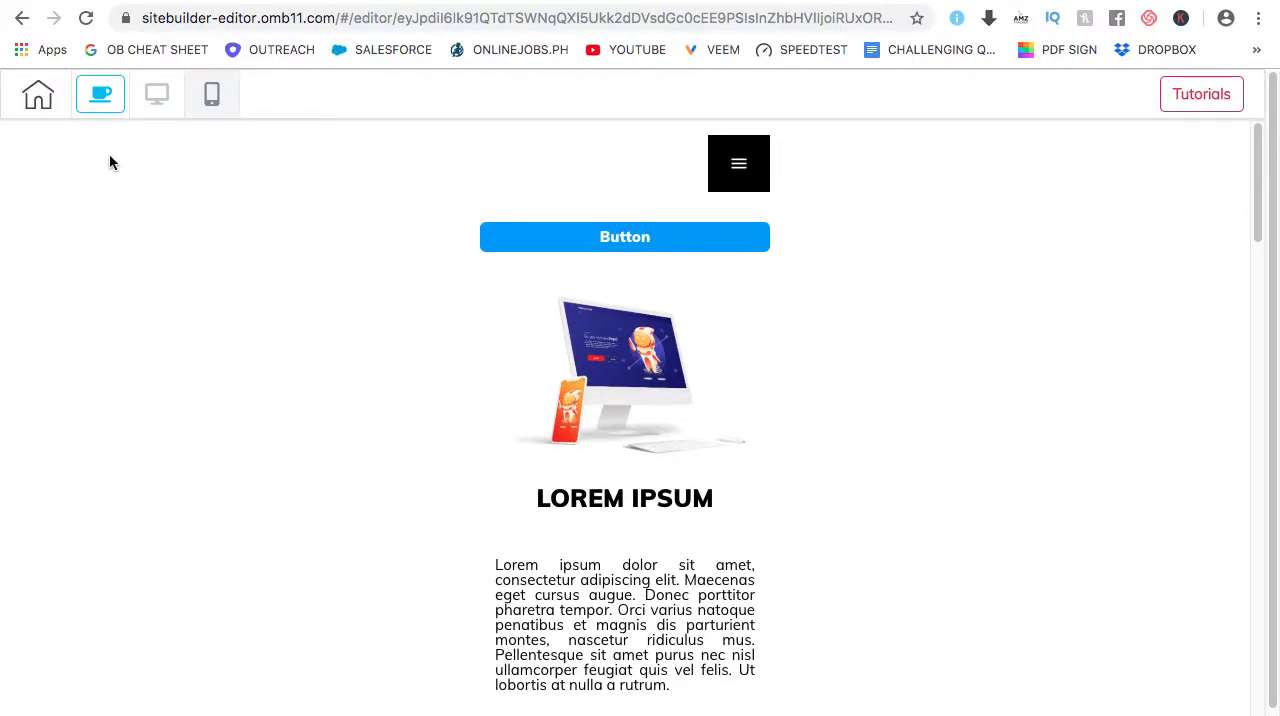
{"action": "left_click", "coordinate": [163, 104]}
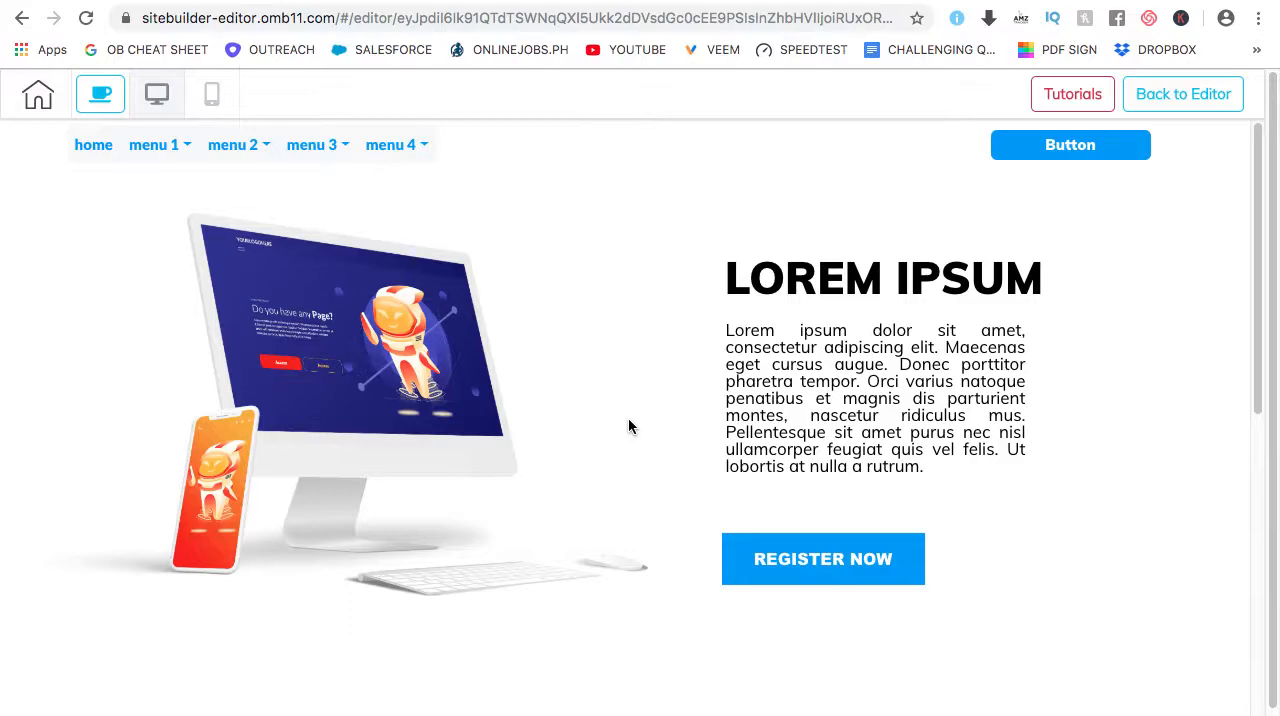
Check the desktop preview's spacing and alignment from the hero section through the six features to the footer, and return to the hero section
{"action": "scroll", "coordinate": [640, 440], "scroll_direction": "down", "scroll_amount": 3}
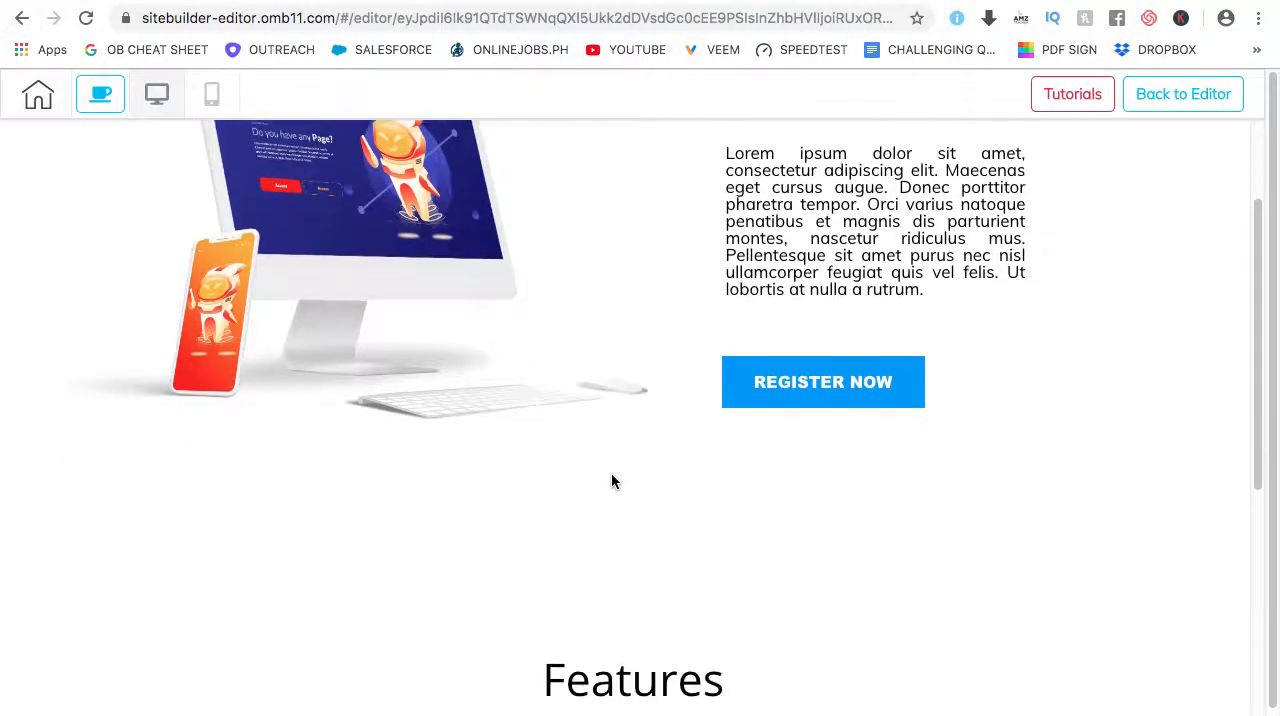
{"action": "scroll", "coordinate": [612, 480], "scroll_direction": "down", "scroll_amount": 3}
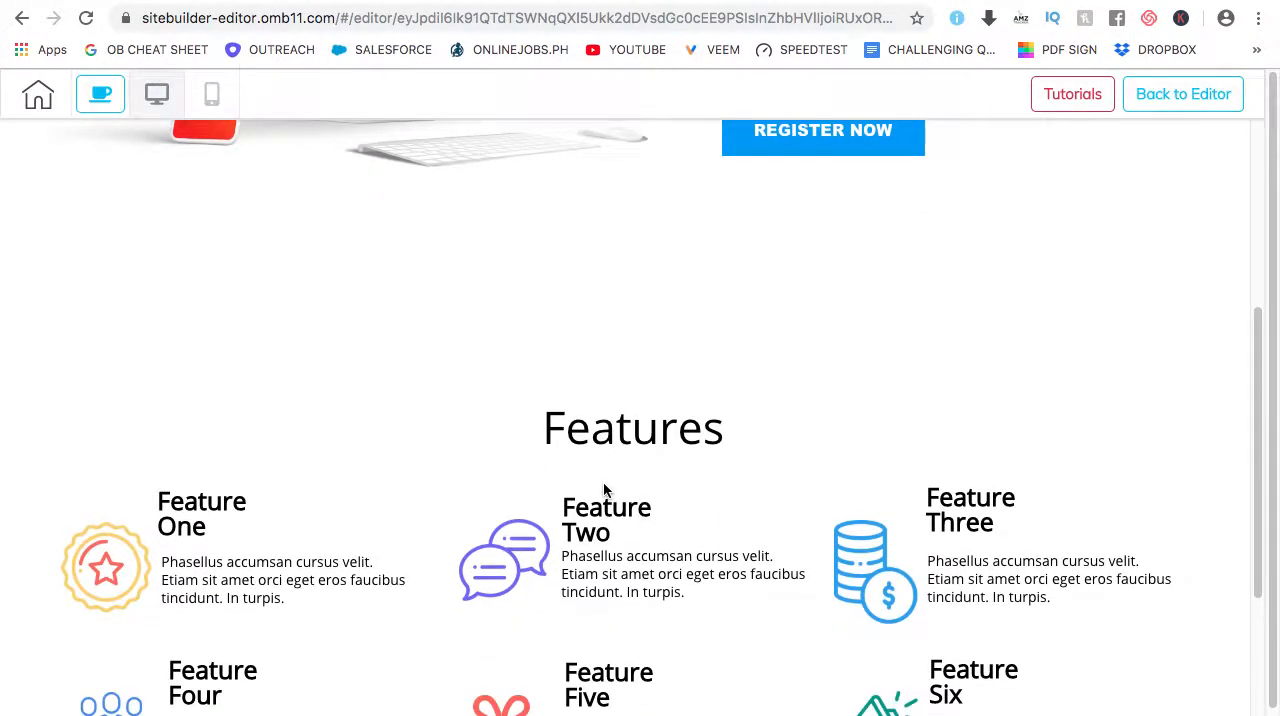
{"action": "scroll", "coordinate": [604, 484], "scroll_direction": "down", "scroll_amount": 3}
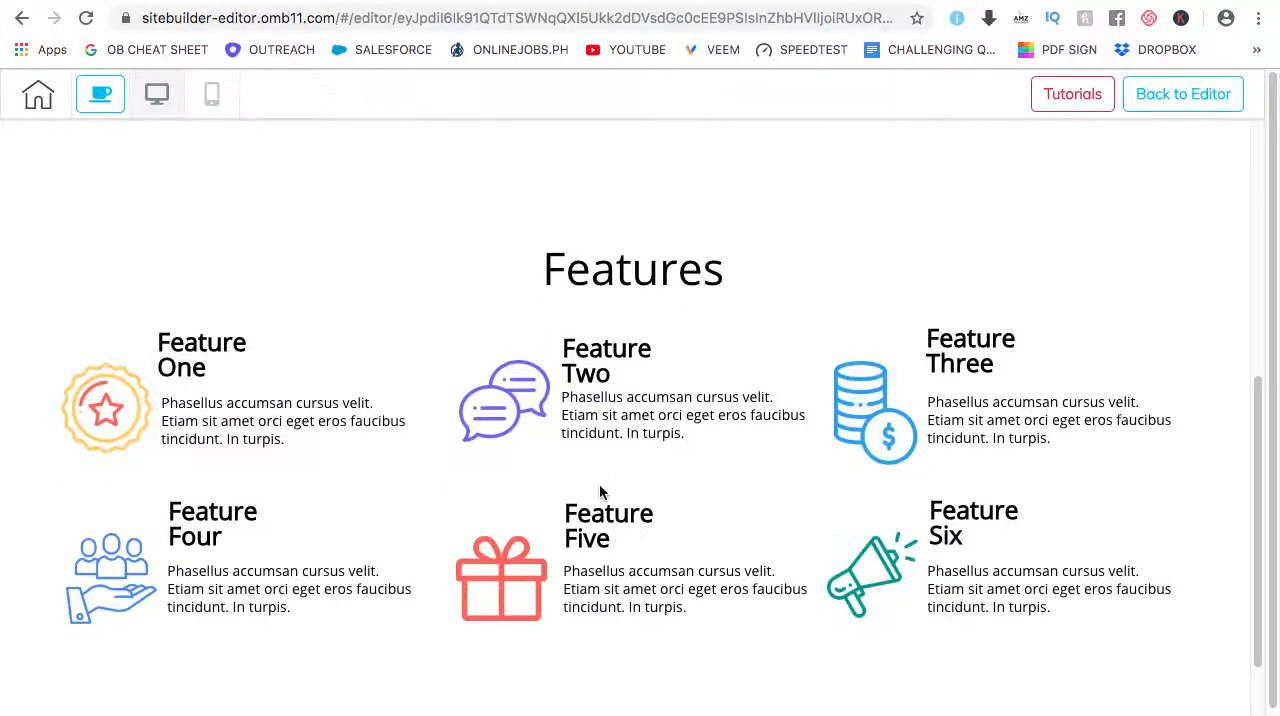
{"action": "scroll", "coordinate": [799, 483], "scroll_direction": "down", "scroll_amount": 2}
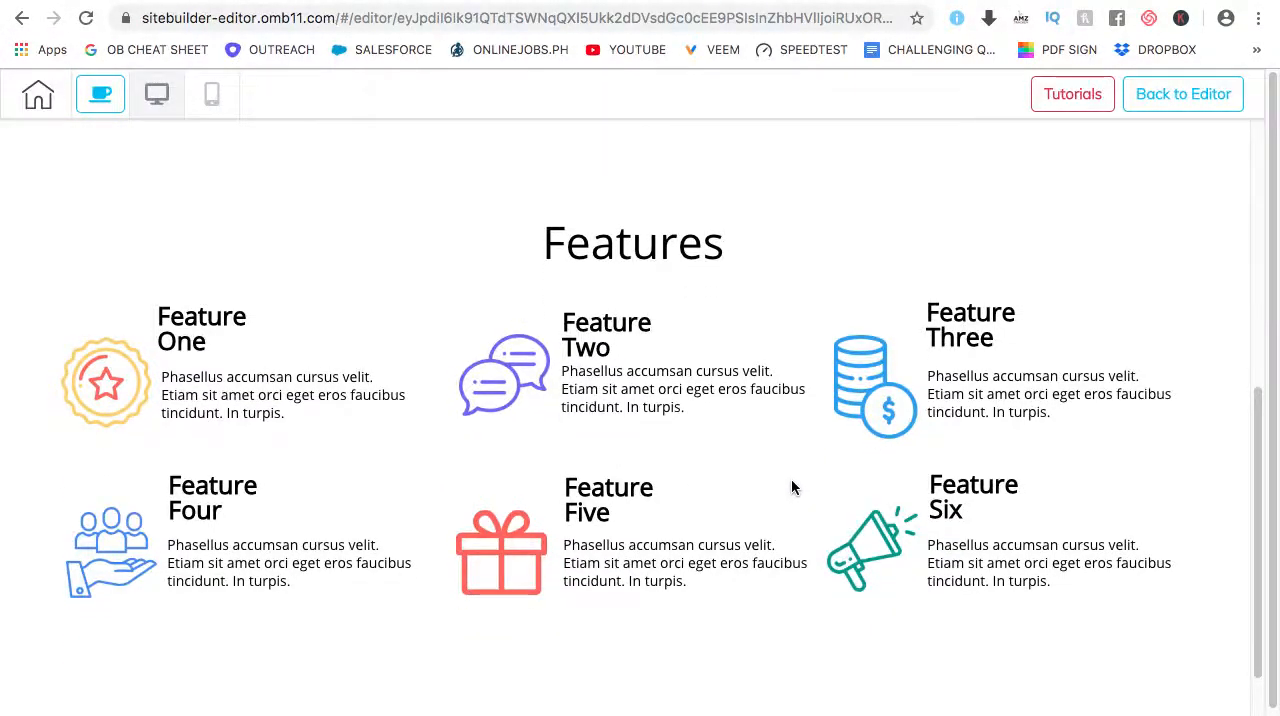
{"action": "scroll", "coordinate": [783, 484], "scroll_direction": "down", "scroll_amount": 4}
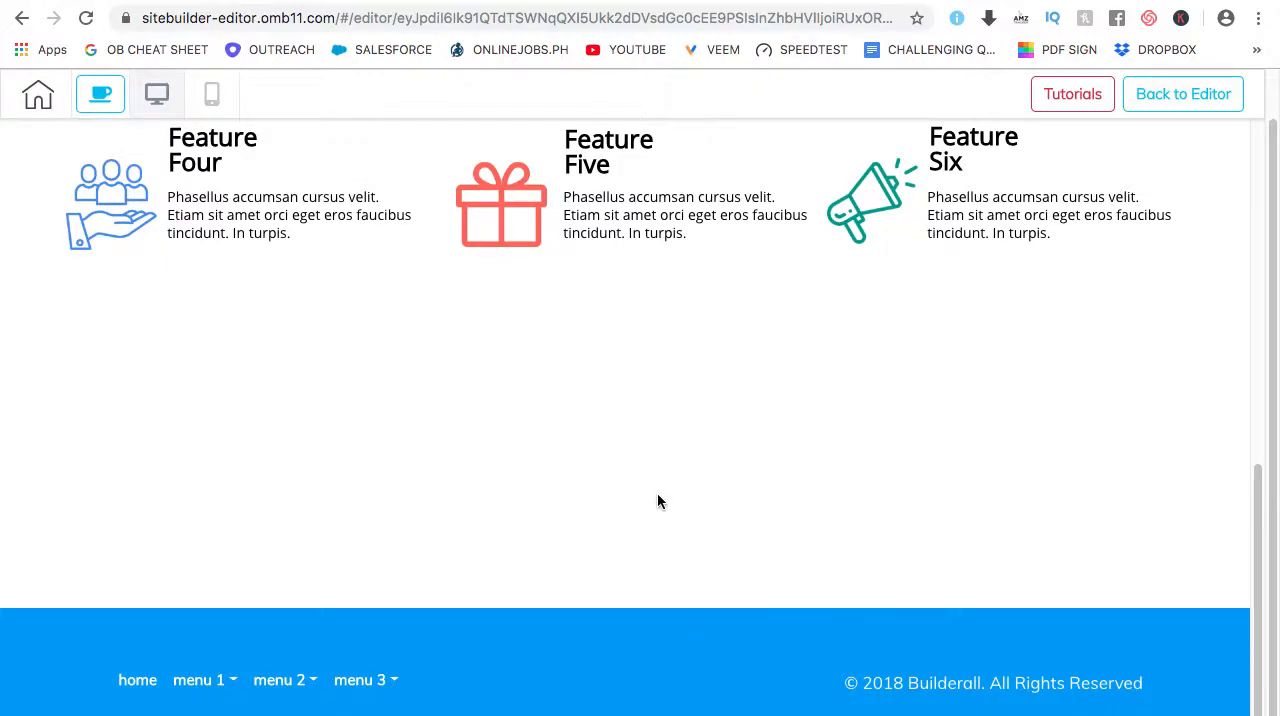
{"action": "scroll", "coordinate": [657, 495], "scroll_direction": "up", "scroll_amount": 15}
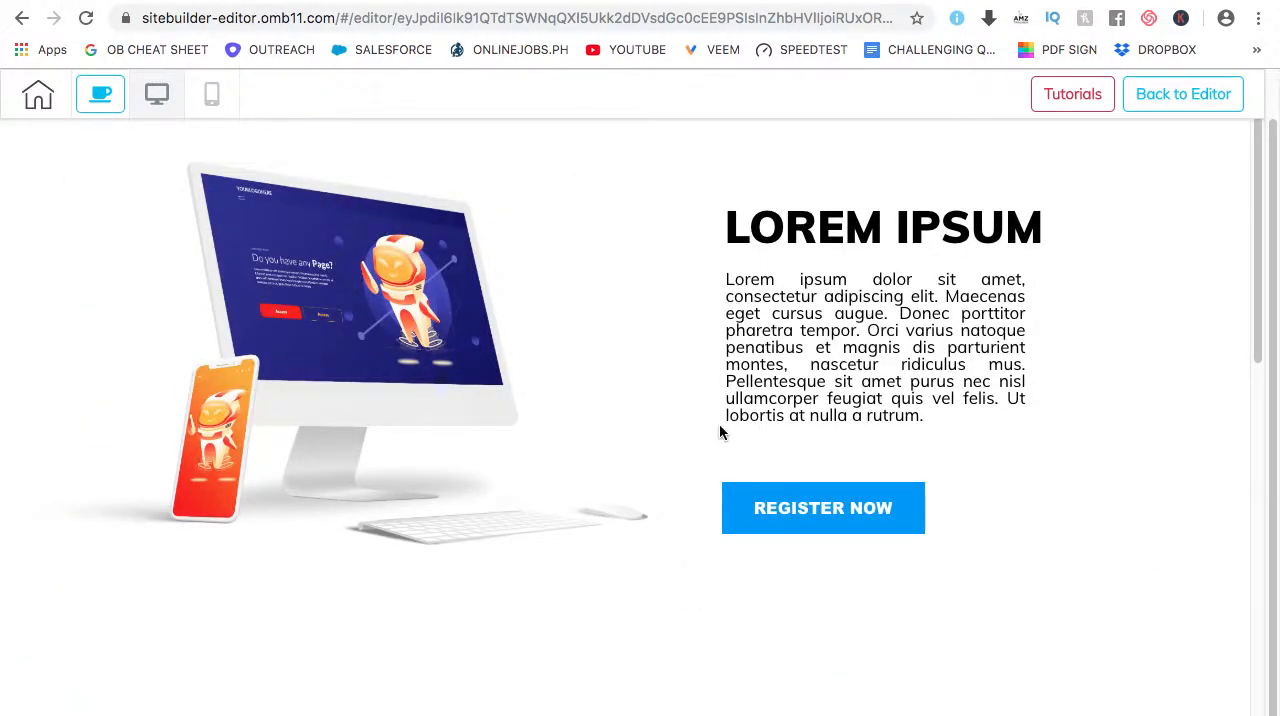